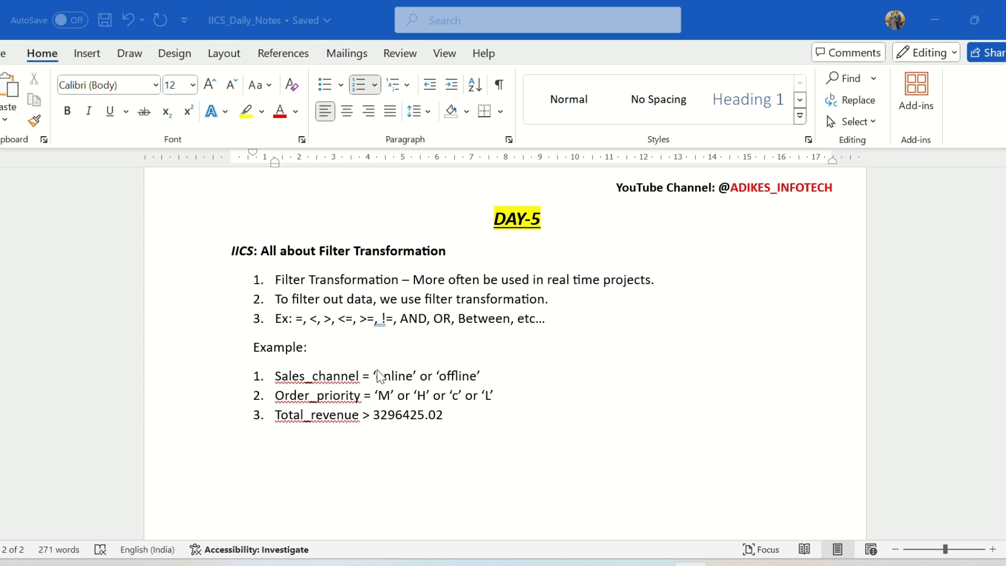
Switch to Oracle SQL Developer and examine the Online and Offline values in the SALES_CHANNEL column of the query result.
{"action": "left_click", "coordinate": [617, 562]}
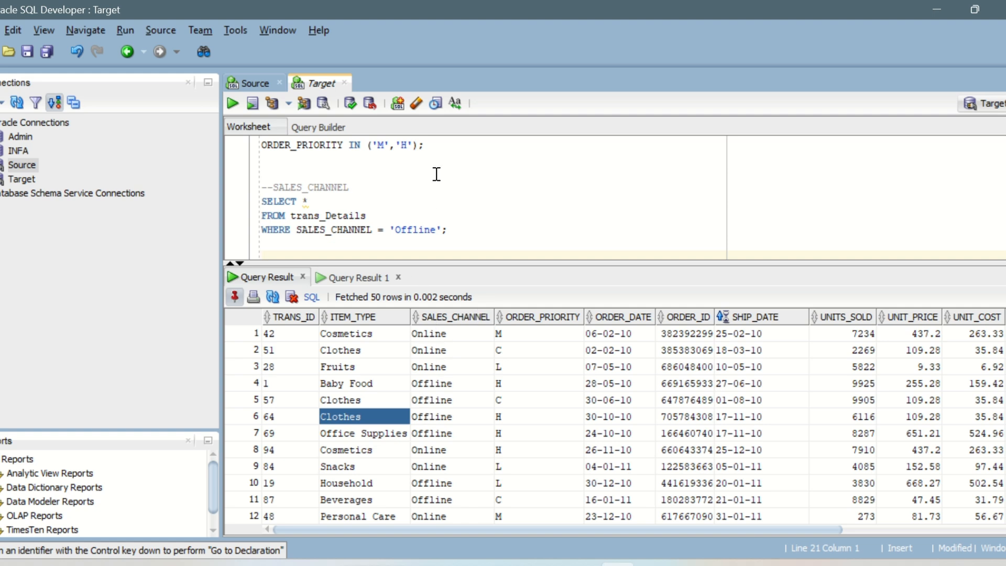
{"action": "scroll", "coordinate": [433, 177], "scroll_direction": "up", "scroll_amount": 4}
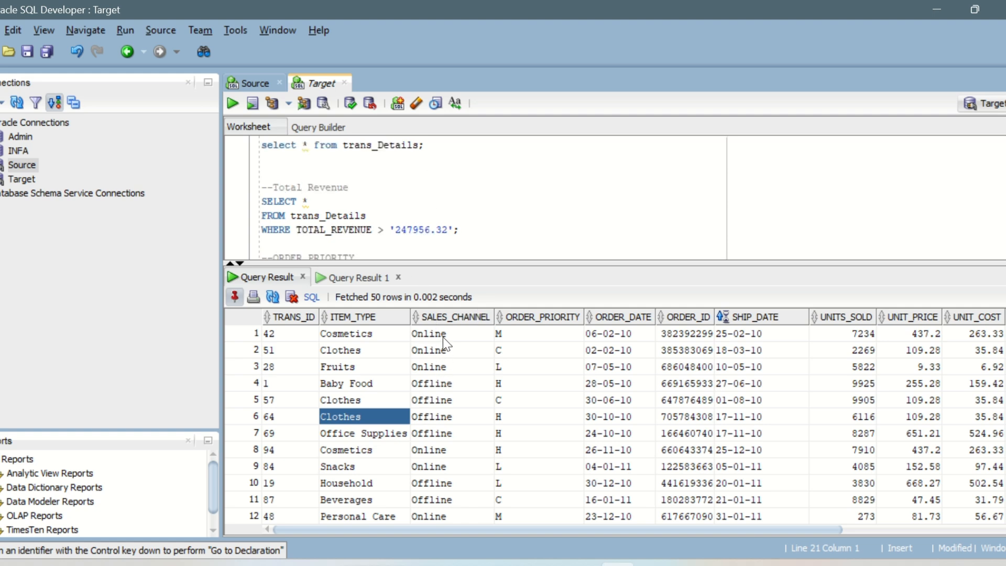
{"action": "left_click_drag", "start_coordinate": [442, 335], "coordinate": [461, 434]}
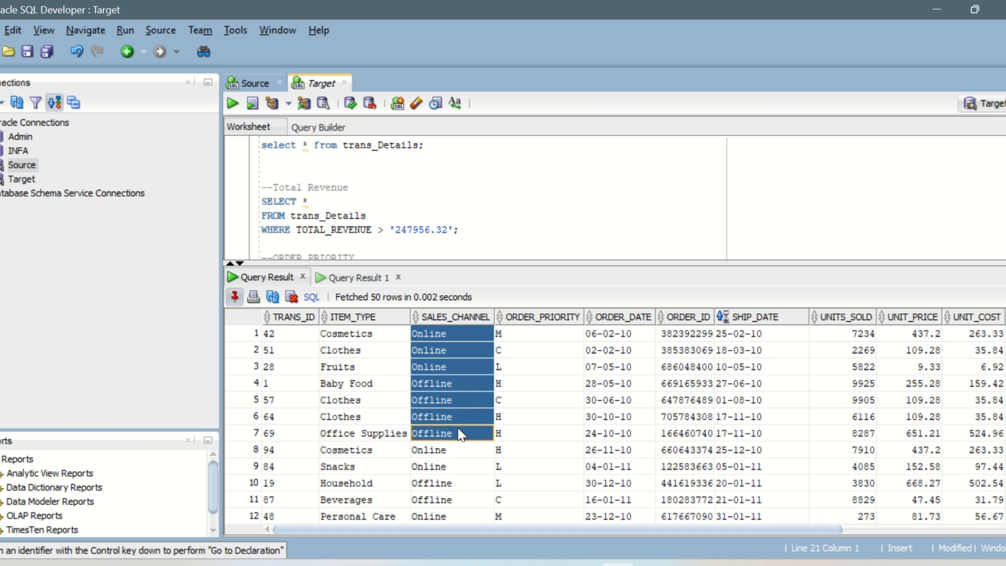
{"action": "left_click", "coordinate": [450, 350]}
{"action": "left_click", "coordinate": [459, 396]}
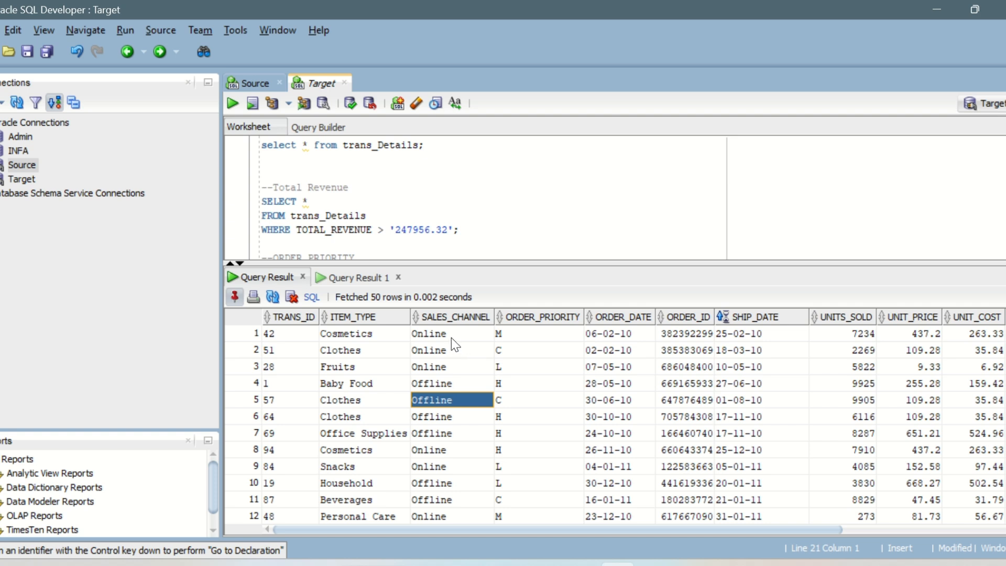
{"action": "left_click_drag", "start_coordinate": [451, 338], "coordinate": [451, 360]}
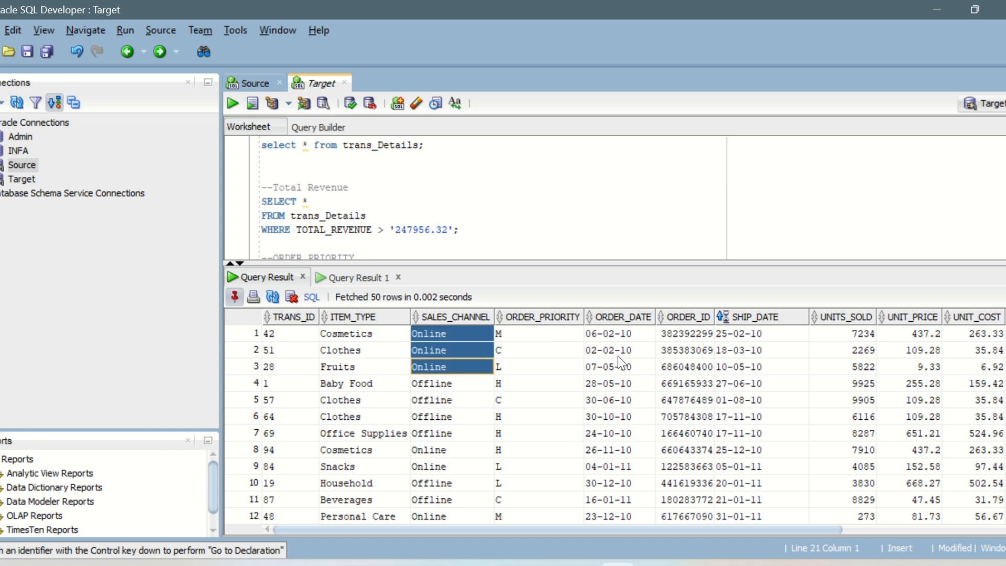
{"action": "left_click_drag", "start_coordinate": [467, 388], "coordinate": [469, 433]}
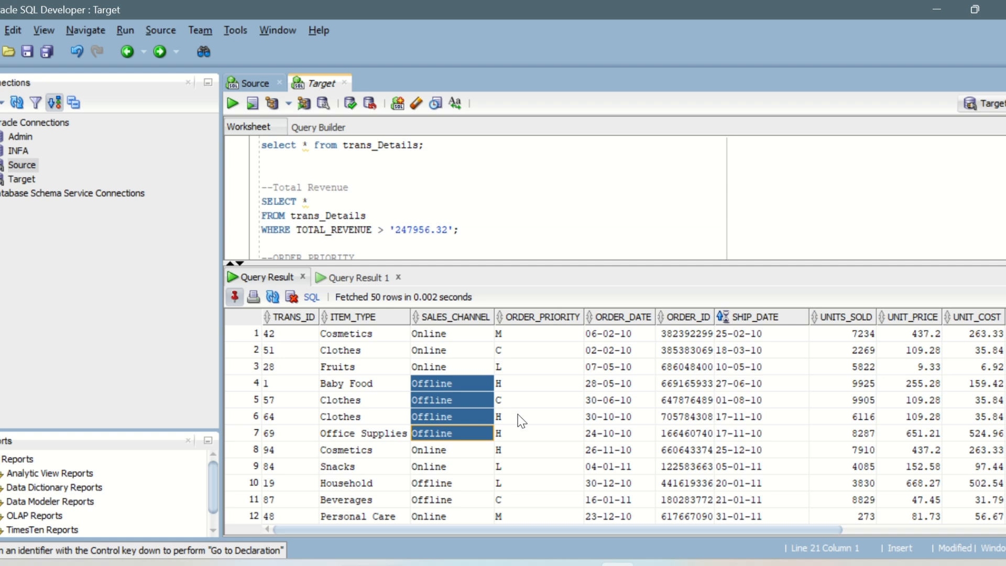
Return to the Word notes and review the filter transformation operators and the example conditions, especially the Sales_channel one.
{"action": "mouse_move", "coordinate": [617, 562]}
{"action": "key", "text": "alt+Tab"}
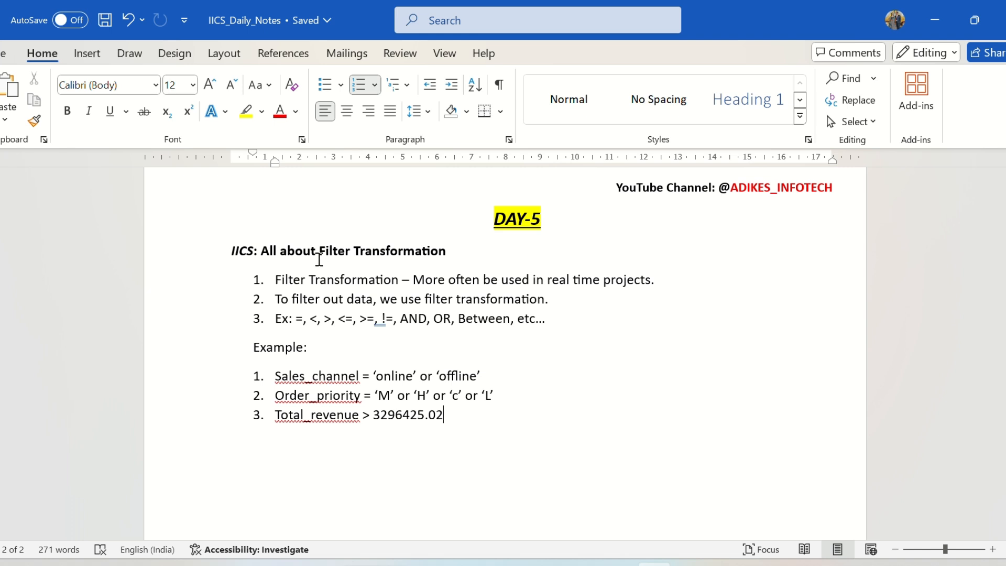
{"action": "left_click_drag", "start_coordinate": [319, 251], "coordinate": [455, 254]}
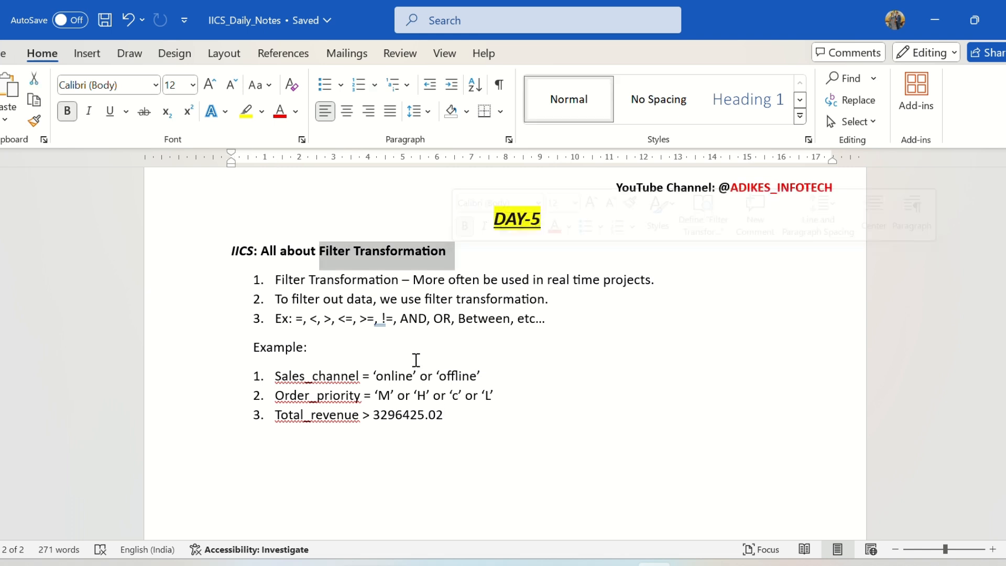
{"action": "left_click_drag", "start_coordinate": [294, 377], "coordinate": [413, 380]}
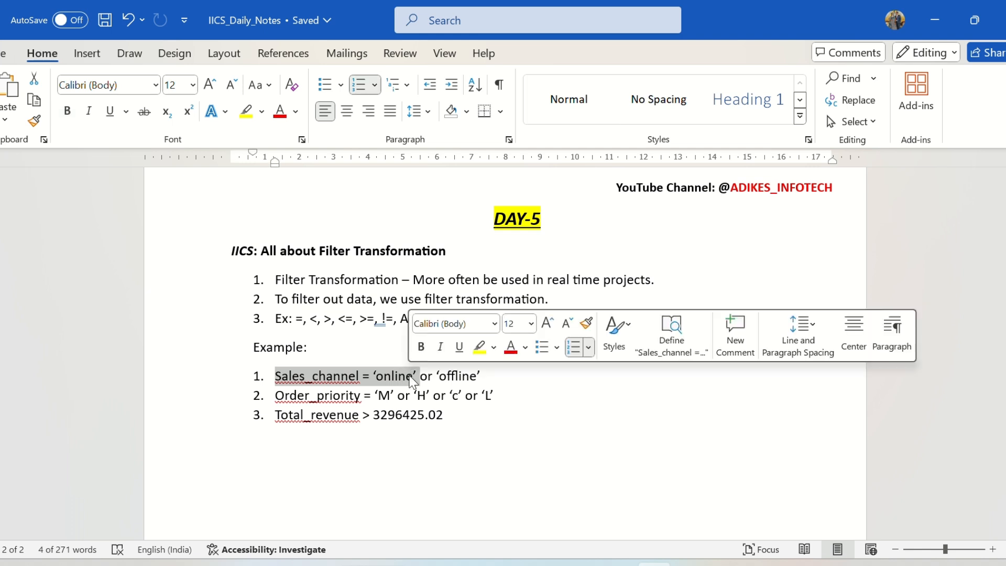
{"action": "left_click", "coordinate": [367, 279]}
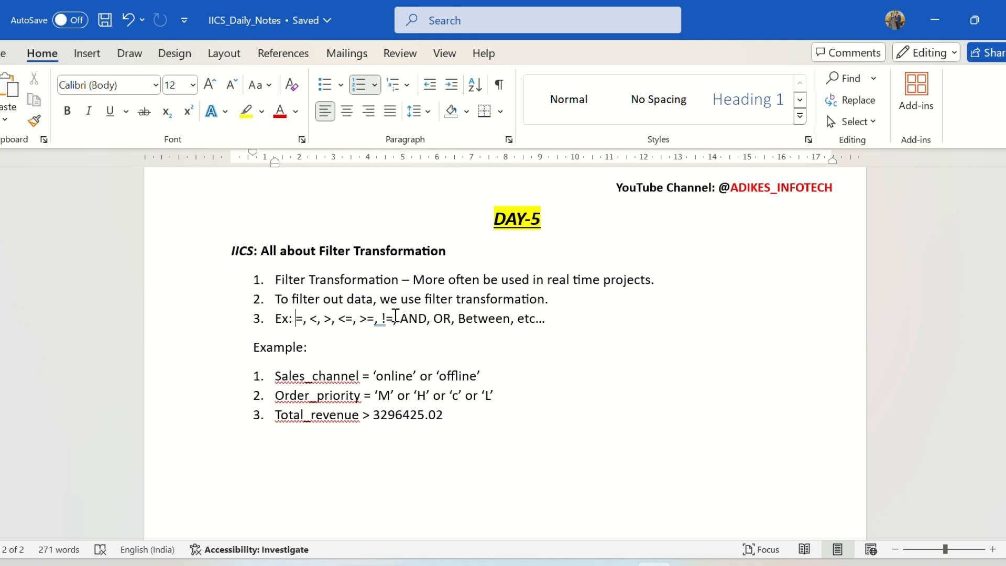
{"action": "left_click_drag", "start_coordinate": [400, 317], "coordinate": [434, 322]}
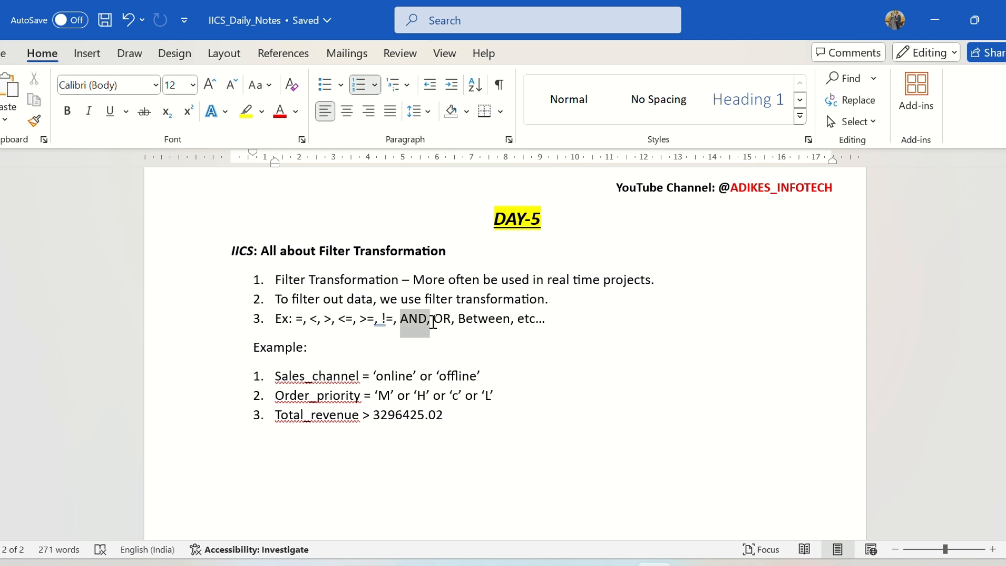
{"action": "left_click", "coordinate": [490, 318]}
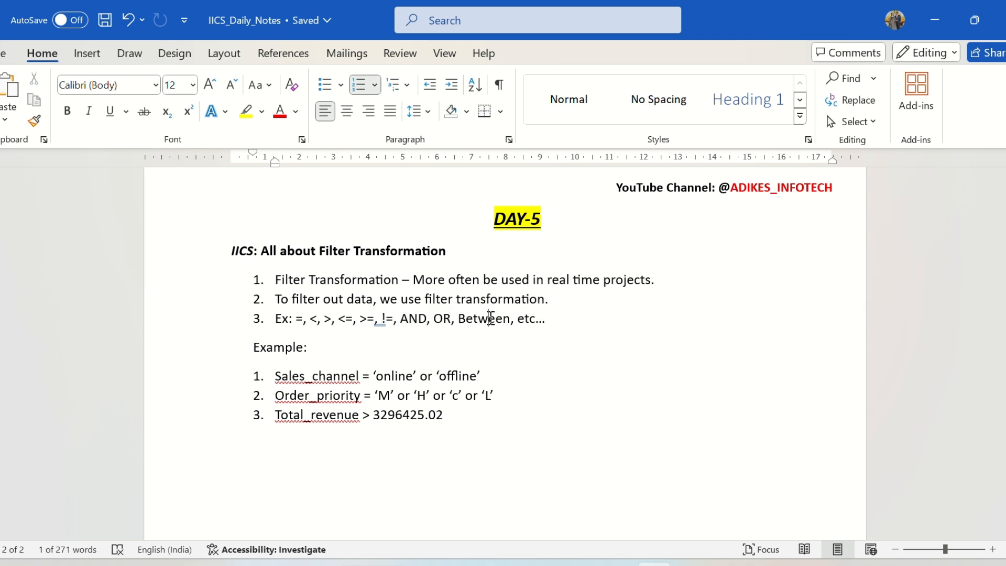
{"action": "left_click_drag", "start_coordinate": [447, 414], "coordinate": [275, 377]}
{"action": "left_click", "coordinate": [557, 394]}
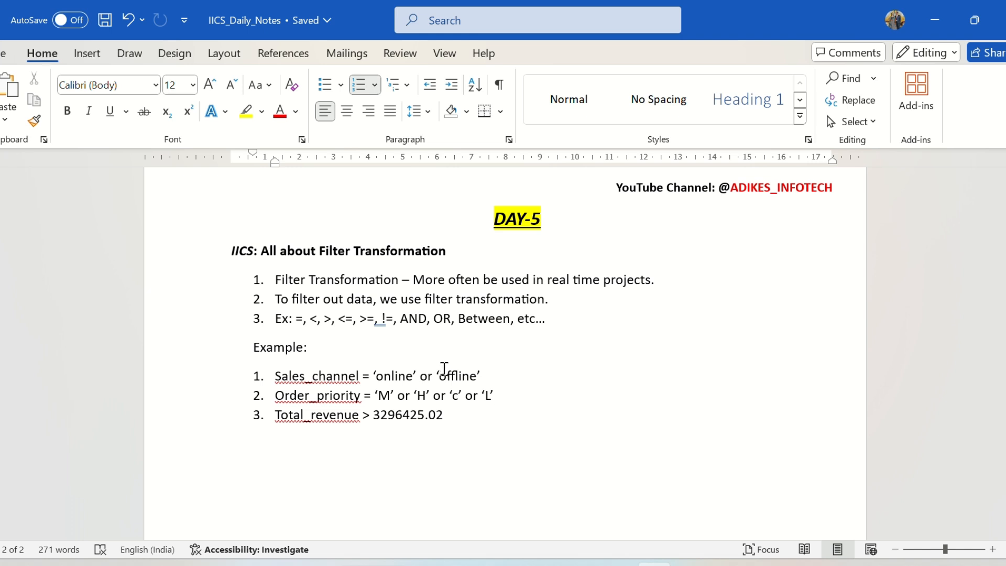
{"action": "left_click_drag", "start_coordinate": [479, 378], "coordinate": [375, 377]}
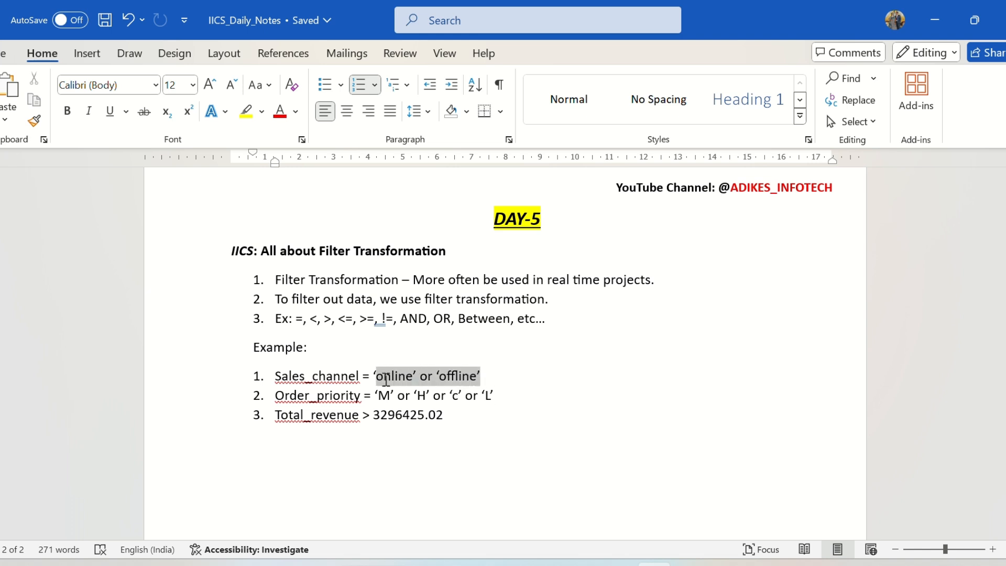
{"action": "left_click", "coordinate": [399, 380]}
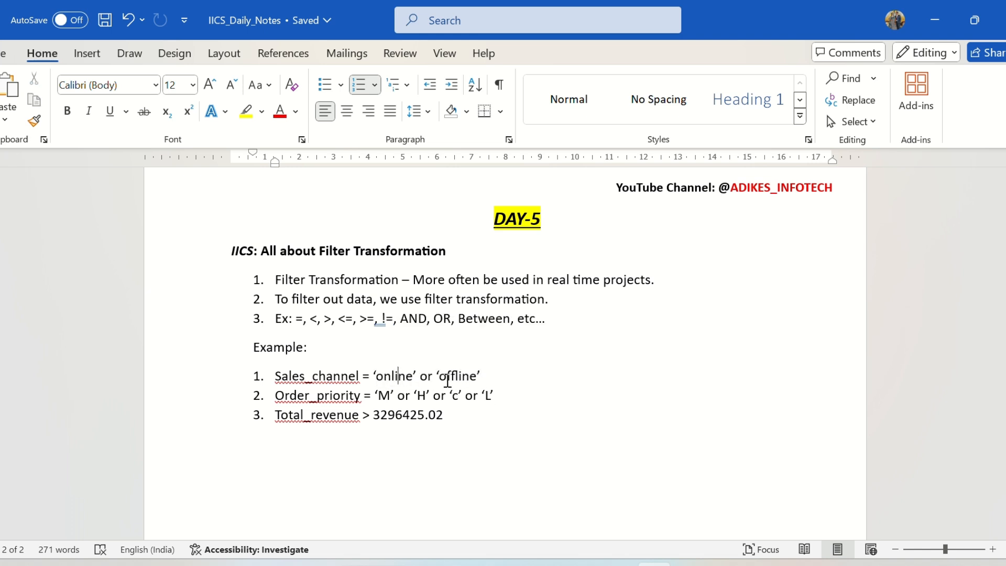
{"action": "double_click", "coordinate": [397, 377]}
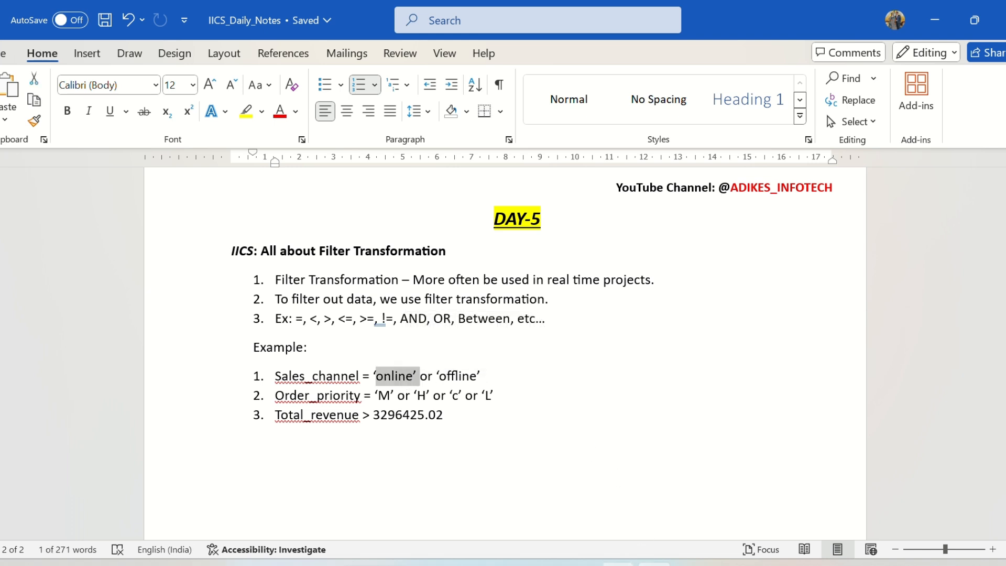
Switch to SQL Developer, change the SALES_CHANNEL query on trans_Details to filter on 'Online', and run it.
{"action": "left_click", "coordinate": [619, 563]}
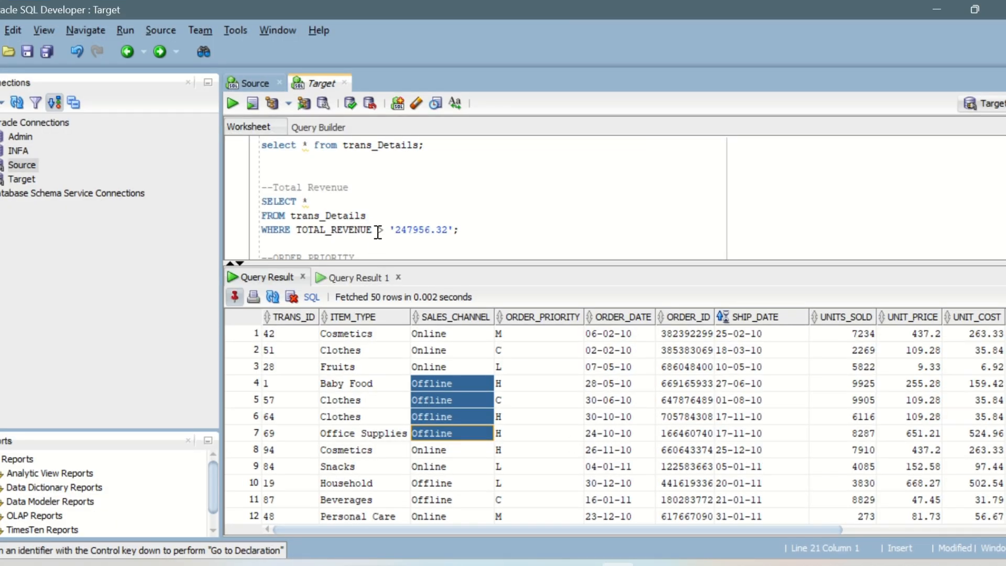
{"action": "scroll", "coordinate": [537, 189], "scroll_direction": "down", "scroll_amount": 5}
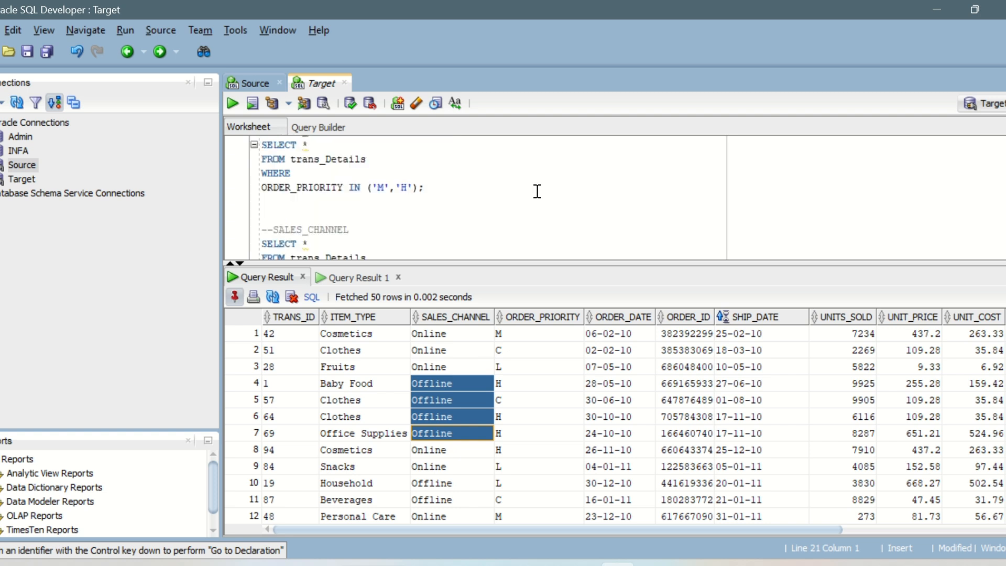
{"action": "scroll", "coordinate": [463, 198], "scroll_direction": "up", "scroll_amount": 1}
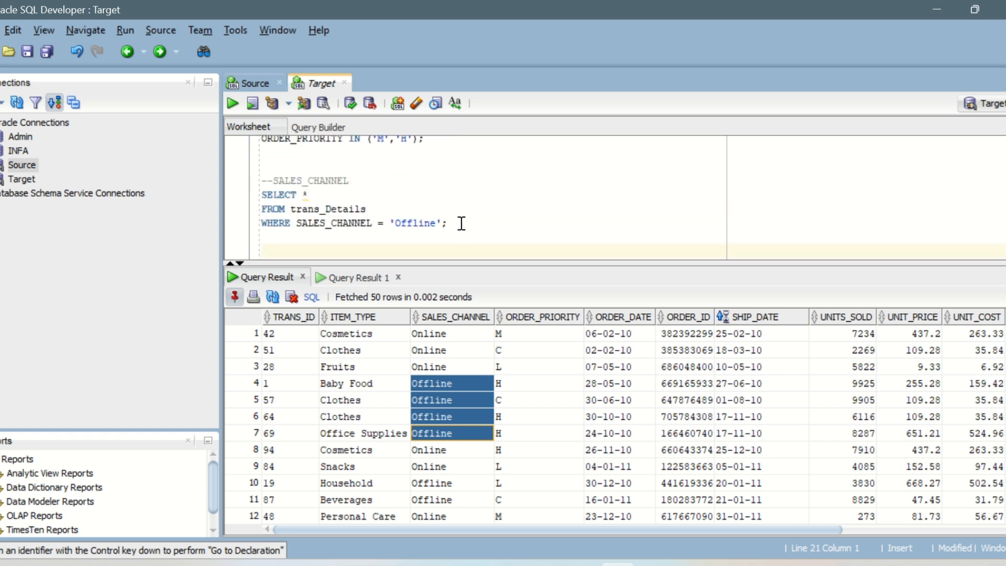
{"action": "left_click", "coordinate": [458, 223]}
{"action": "double_click", "coordinate": [424, 220]}
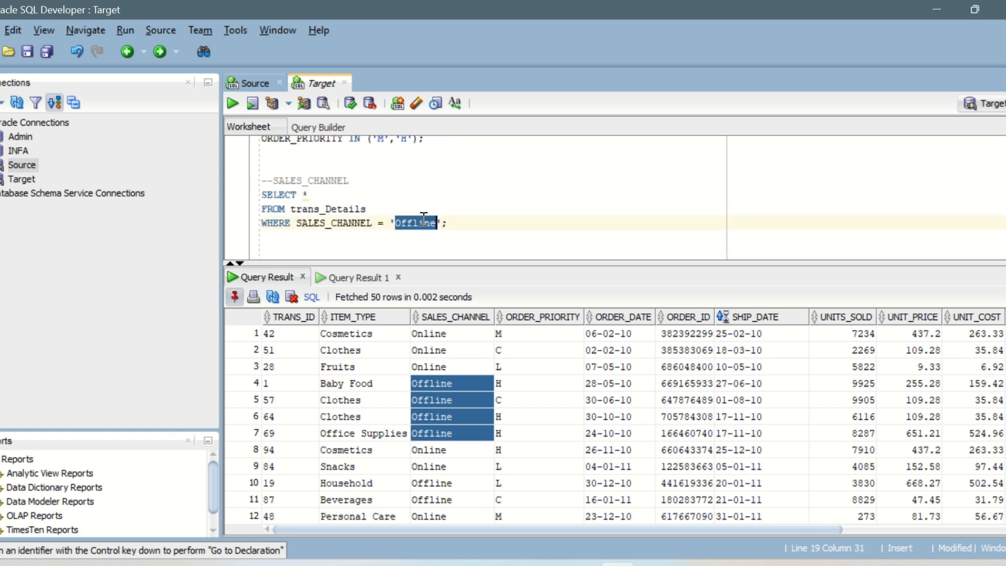
{"action": "type", "text": "Online"}
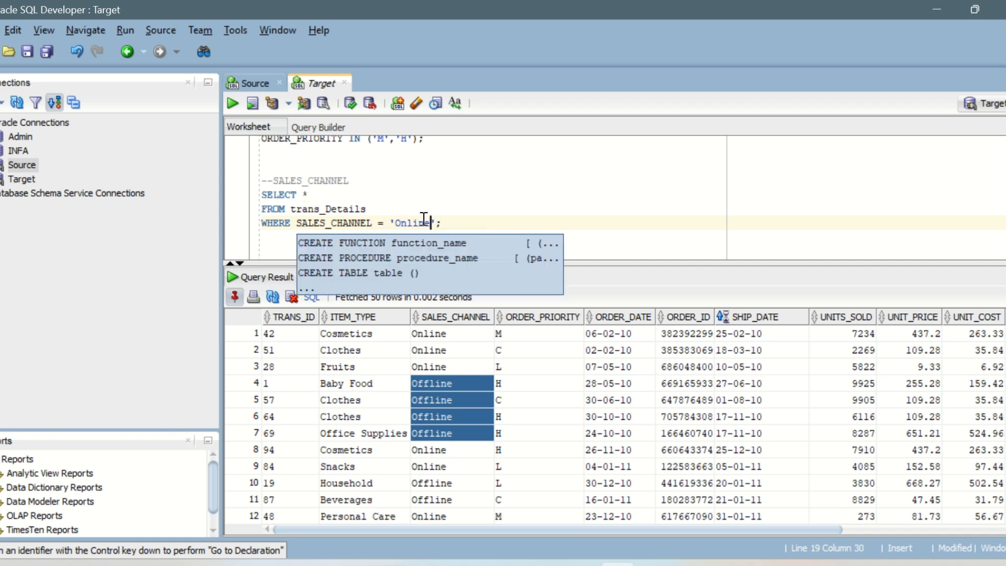
{"action": "key", "text": "ctrl+Return"}
Count the rows returned by the Online sales channel query and close the row count.
{"action": "scroll", "coordinate": [473, 386], "scroll_direction": "down", "scroll_amount": 12}
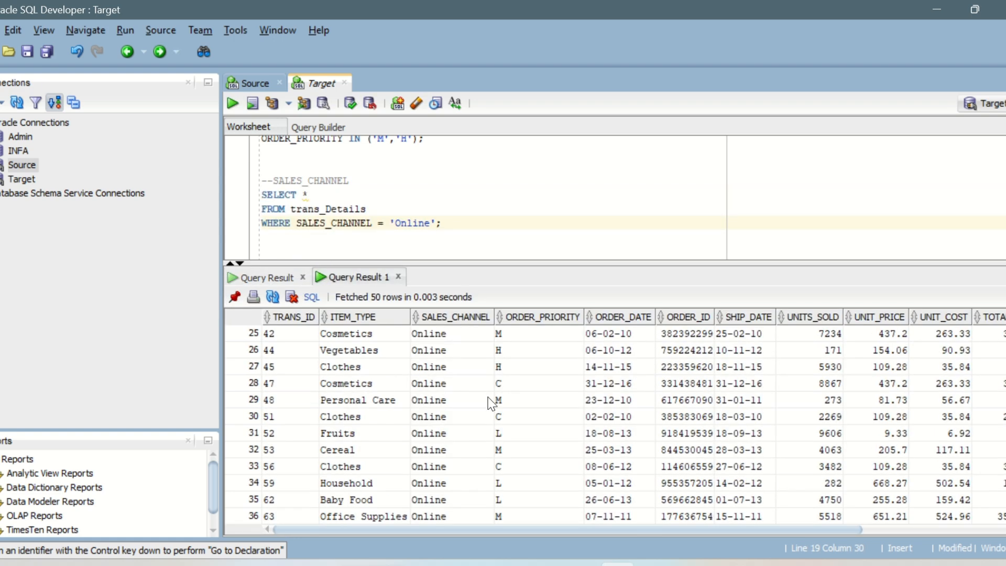
{"action": "right_click", "coordinate": [394, 382]}
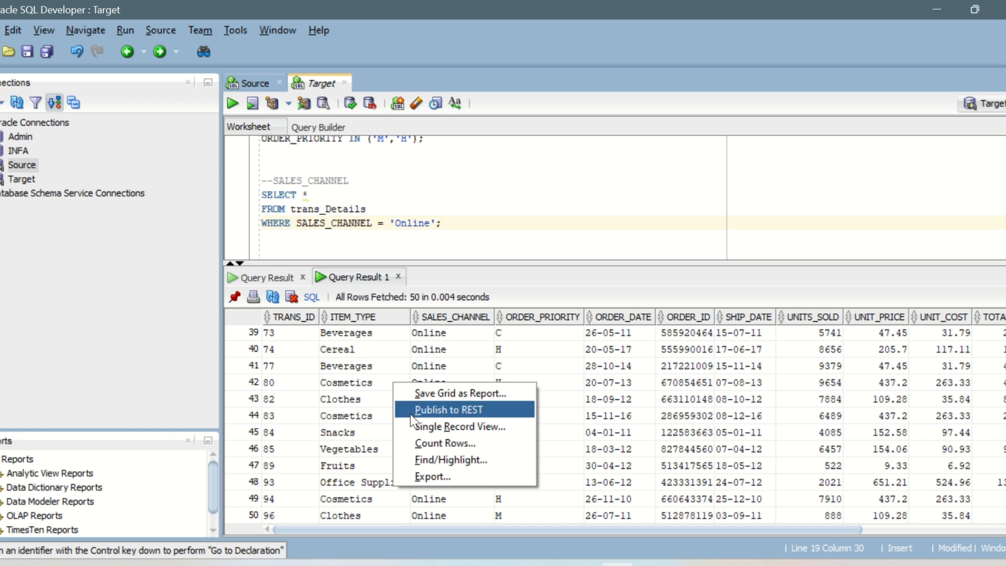
{"action": "left_click", "coordinate": [424, 445]}
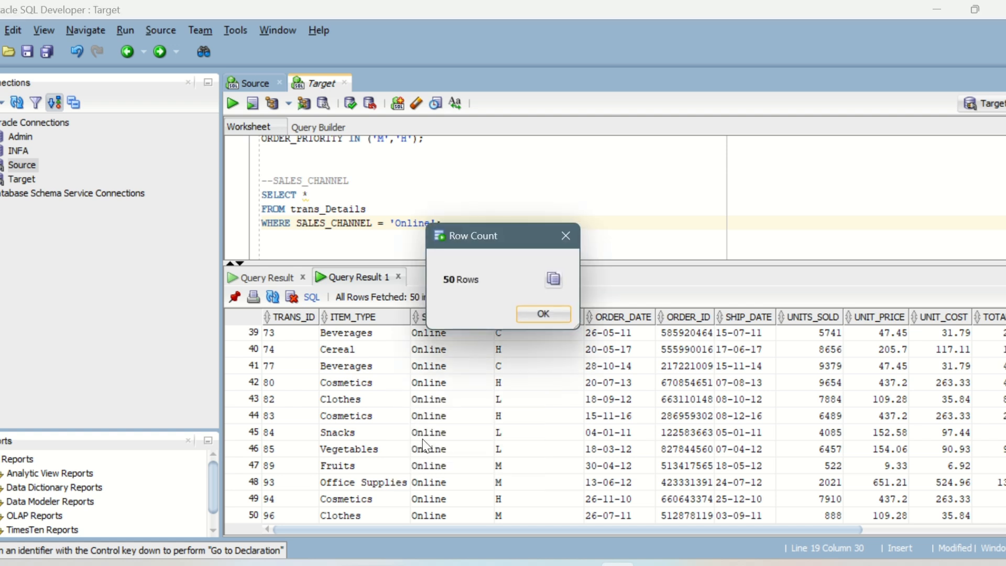
{"action": "left_click", "coordinate": [533, 315]}
{"action": "left_click", "coordinate": [457, 223]}
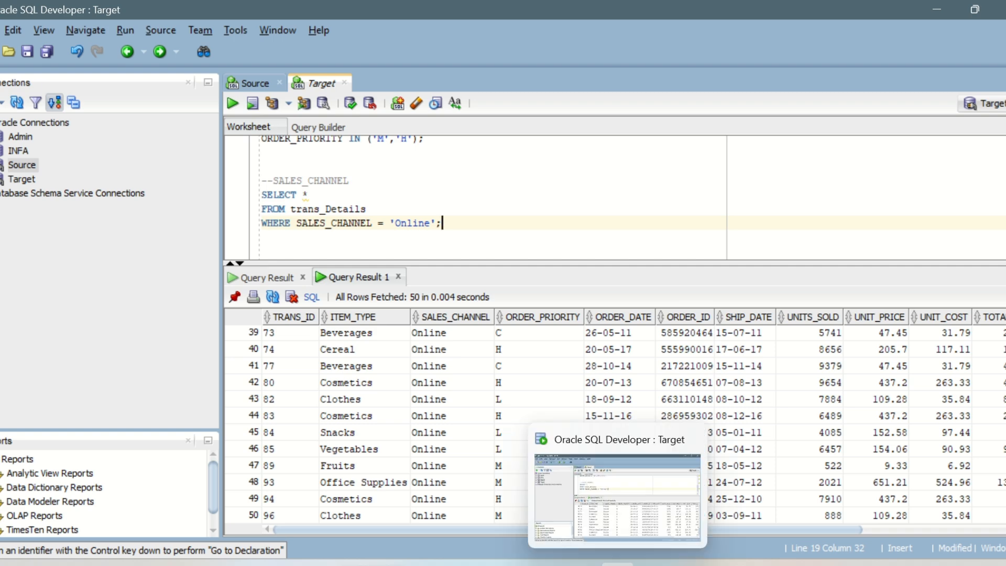
Switch to Informatica Data Integration in the browser, create a new mapping, and name it m_Filter_Tran_Sales.
{"action": "mouse_move", "coordinate": [580, 564]}
{"action": "left_click", "coordinate": [636, 511]}
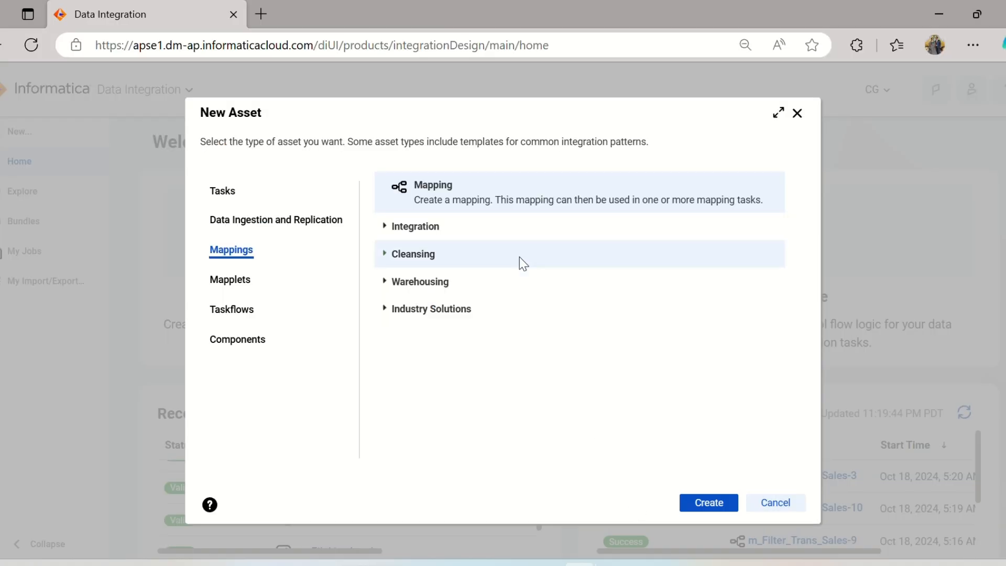
{"action": "left_click", "coordinate": [697, 506]}
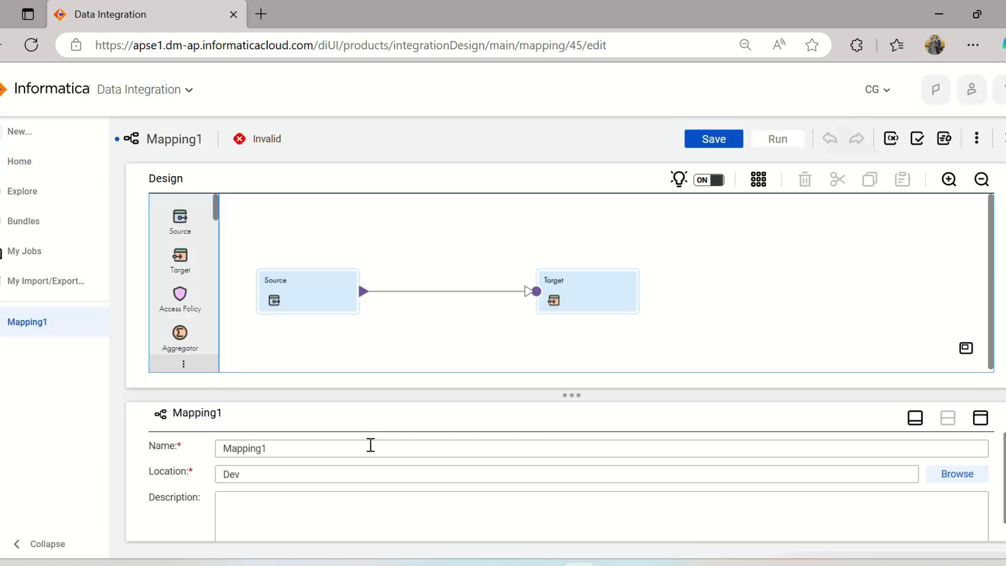
{"action": "left_click_drag", "start_coordinate": [265, 451], "coordinate": [198, 456]}
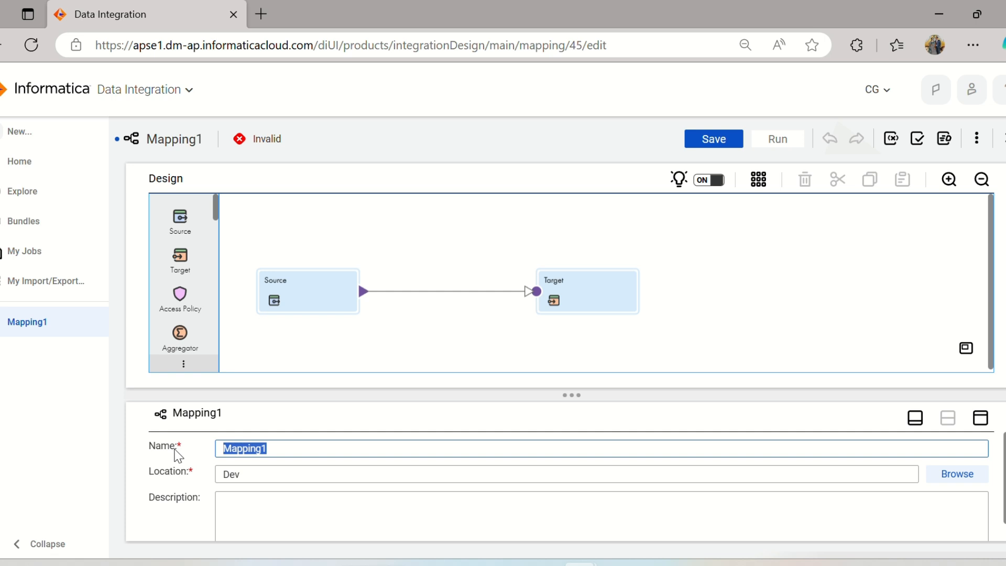
{"action": "type", "text": "m_Filter_Tran"}
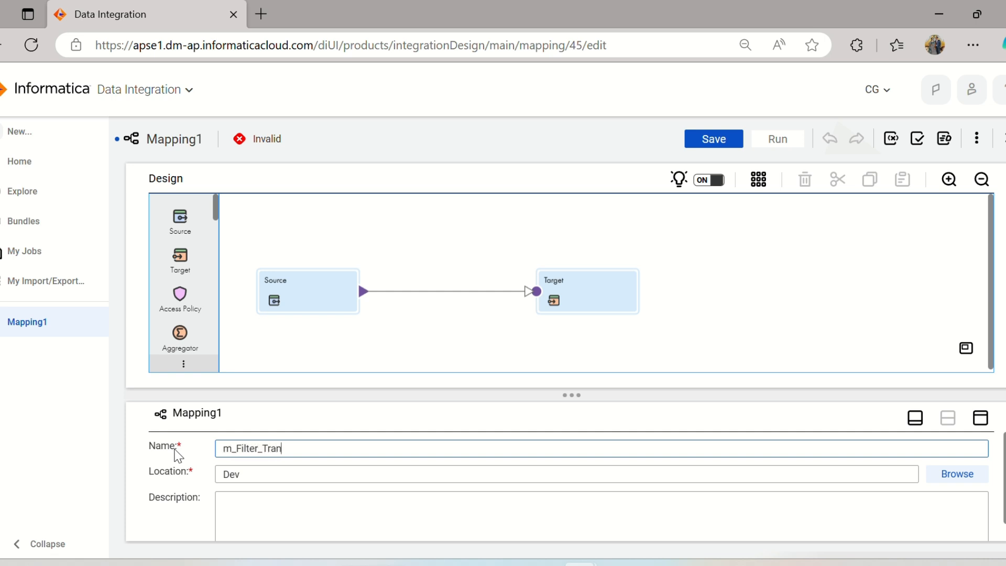
{"action": "type", "text": "_Sales"}
Open the Source transformation's source settings in the maximized properties view.
{"action": "left_click", "coordinate": [324, 303]}
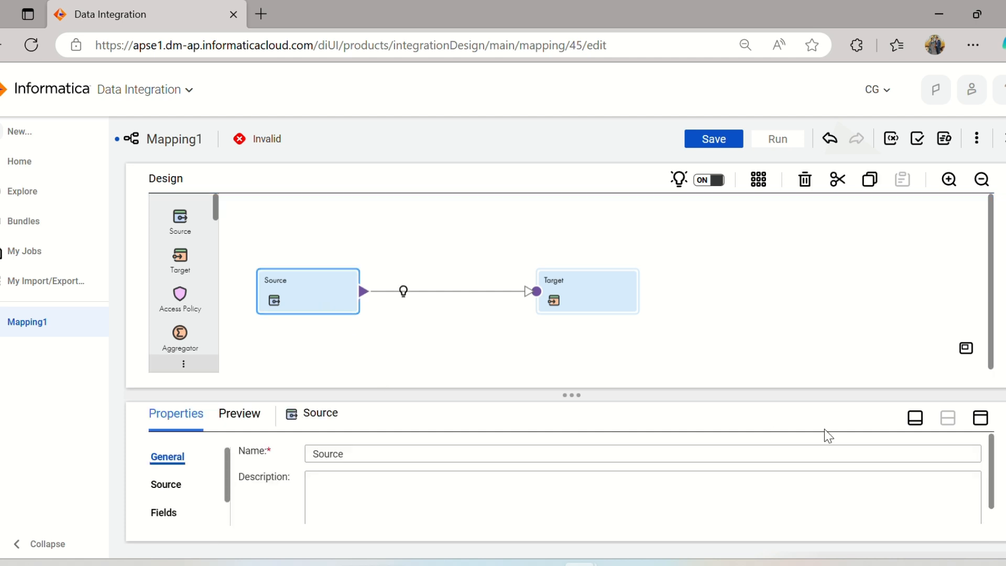
{"action": "left_click", "coordinate": [980, 418]}
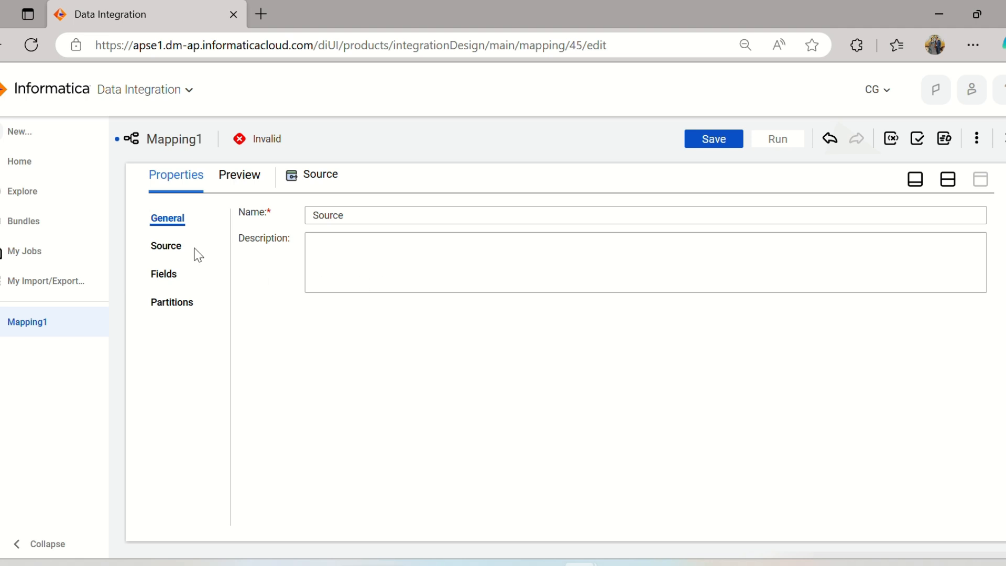
{"action": "left_click", "coordinate": [168, 256]}
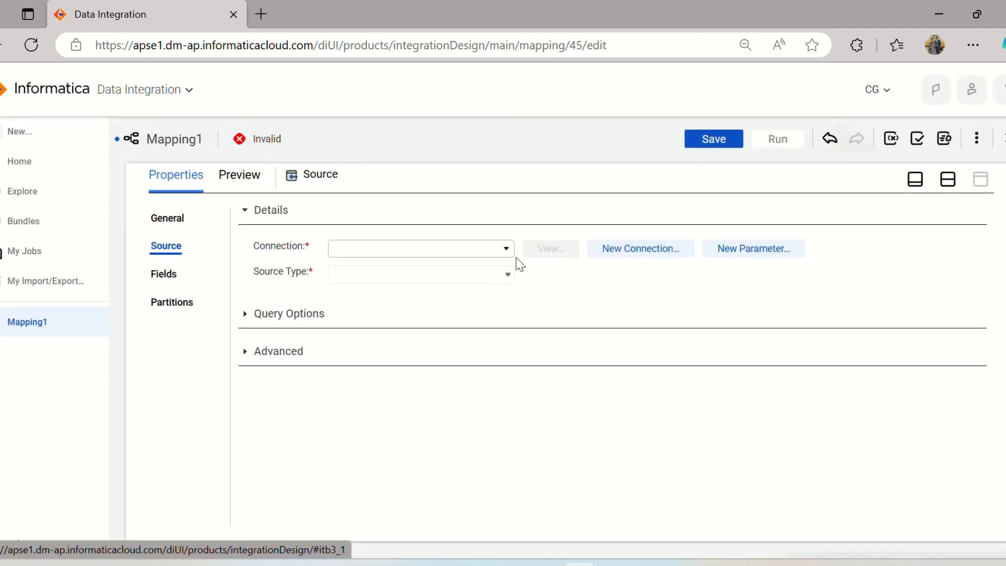
{"action": "left_click", "coordinate": [506, 249]}
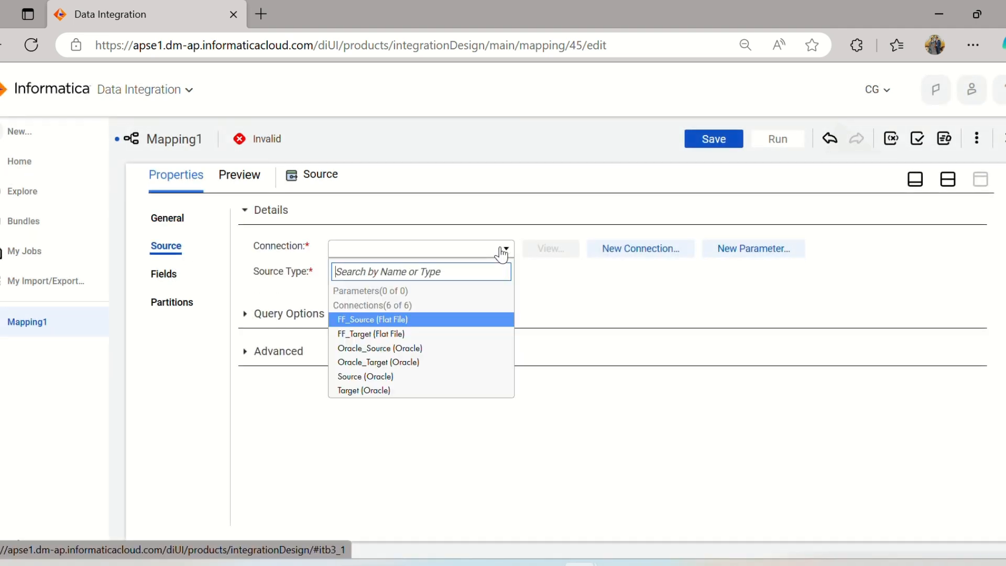
{"action": "left_click", "coordinate": [427, 376]}
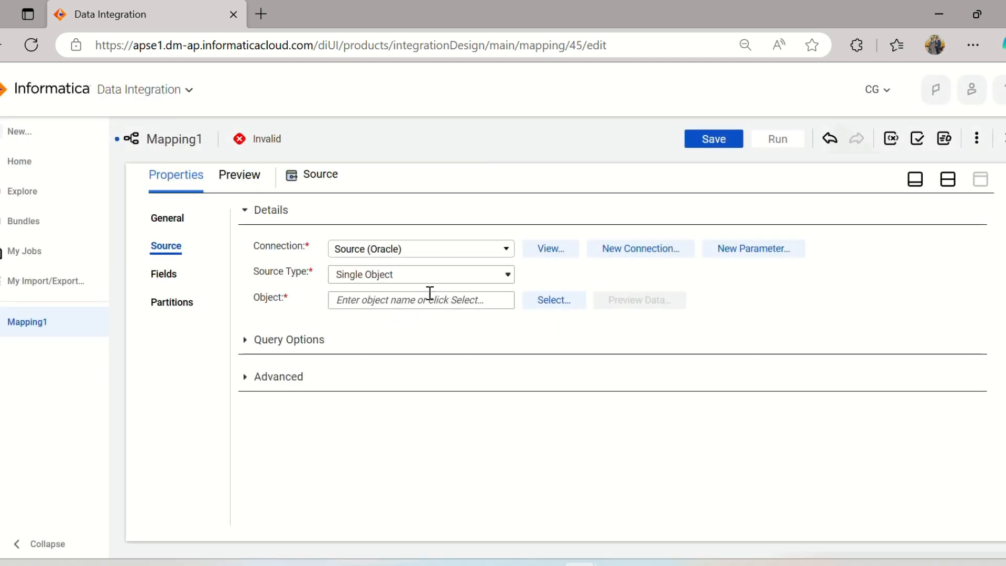
{"action": "left_click", "coordinate": [551, 301]}
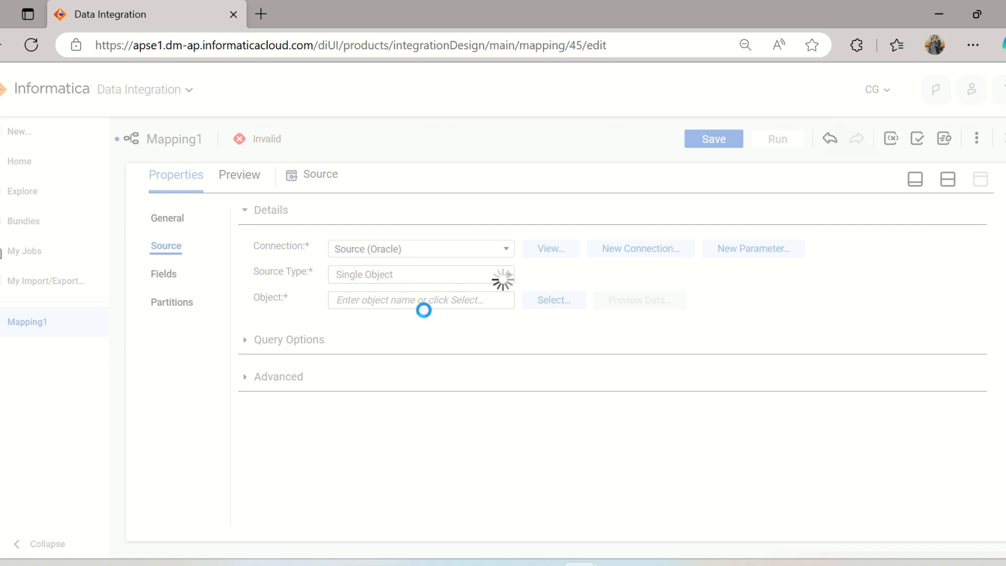
{"action": "left_click", "coordinate": [577, 450]}
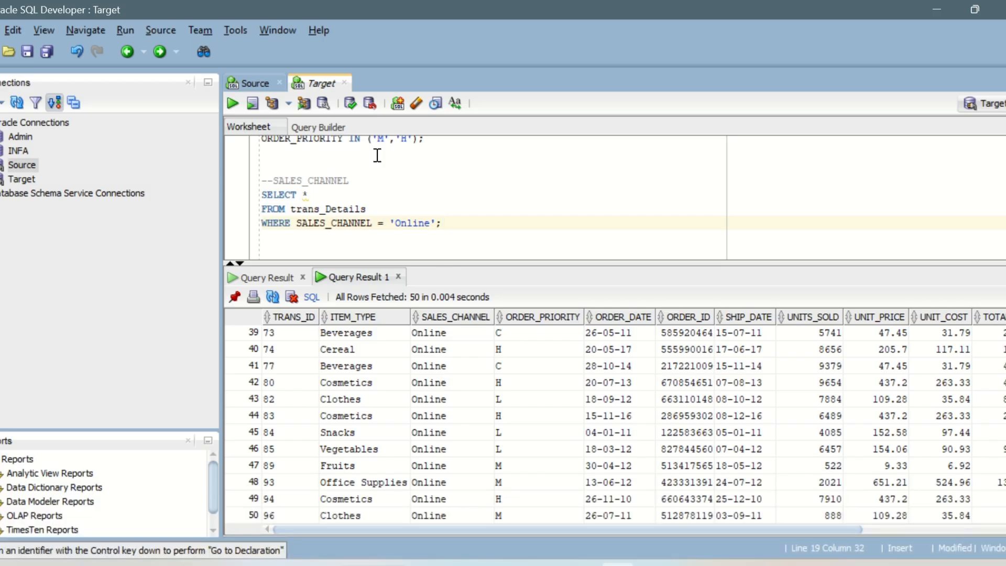
{"action": "key", "text": "alt+Tab"}
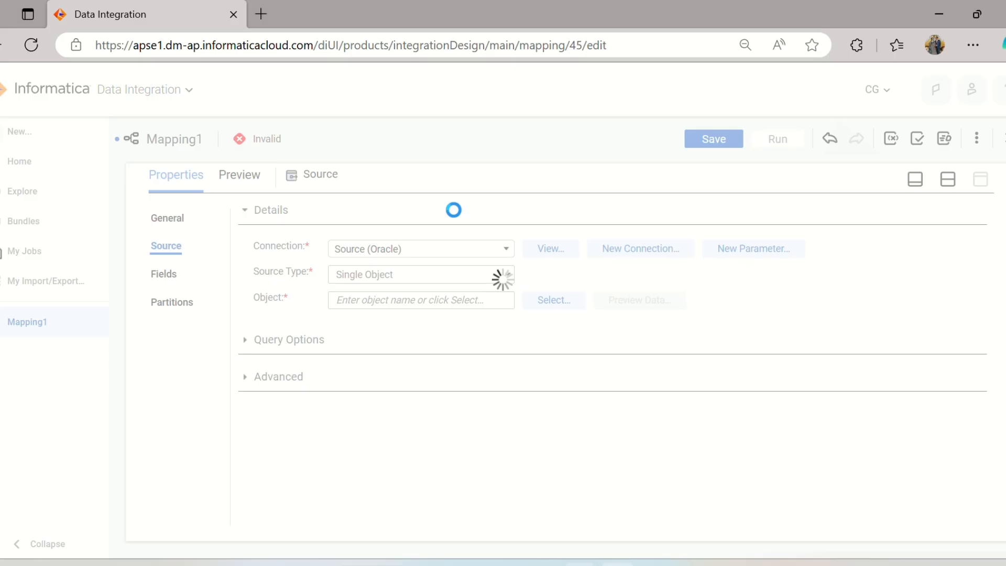
{"action": "left_click", "coordinate": [727, 476]}
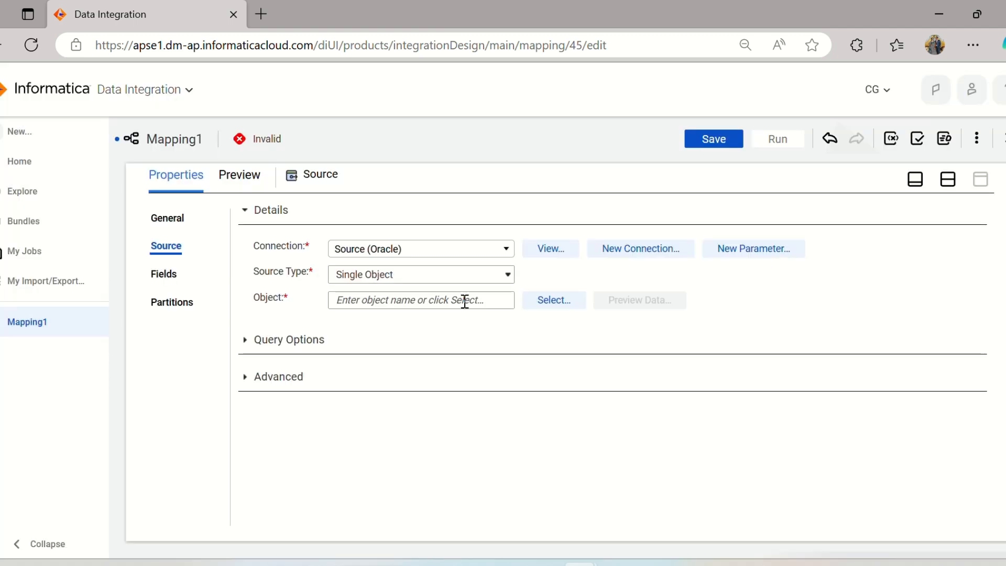
Set the Source transformation's connection to Target (Oracle) and select the TRANS_DETAILS table as its object.
{"action": "left_click", "coordinate": [441, 251]}
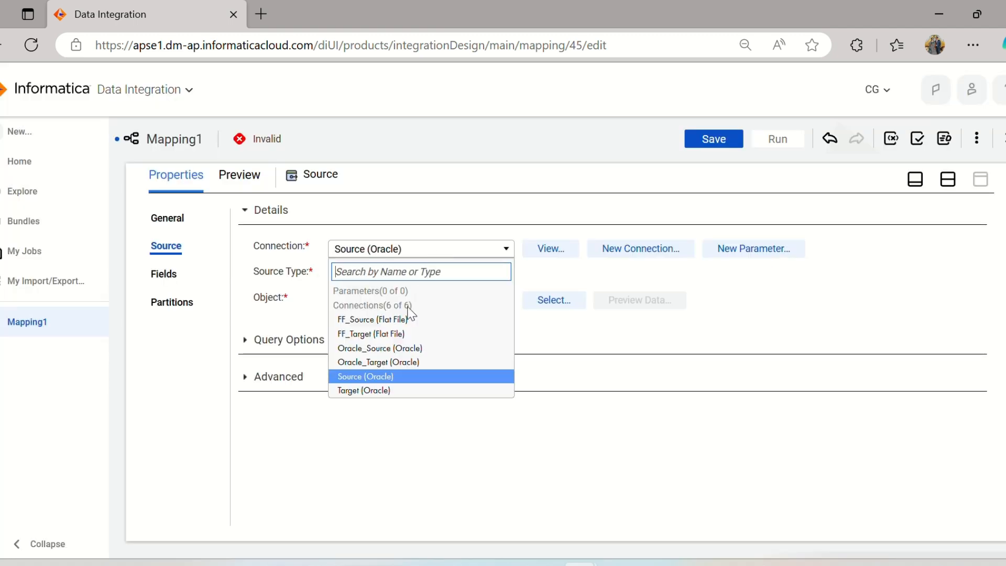
{"action": "left_click", "coordinate": [397, 391]}
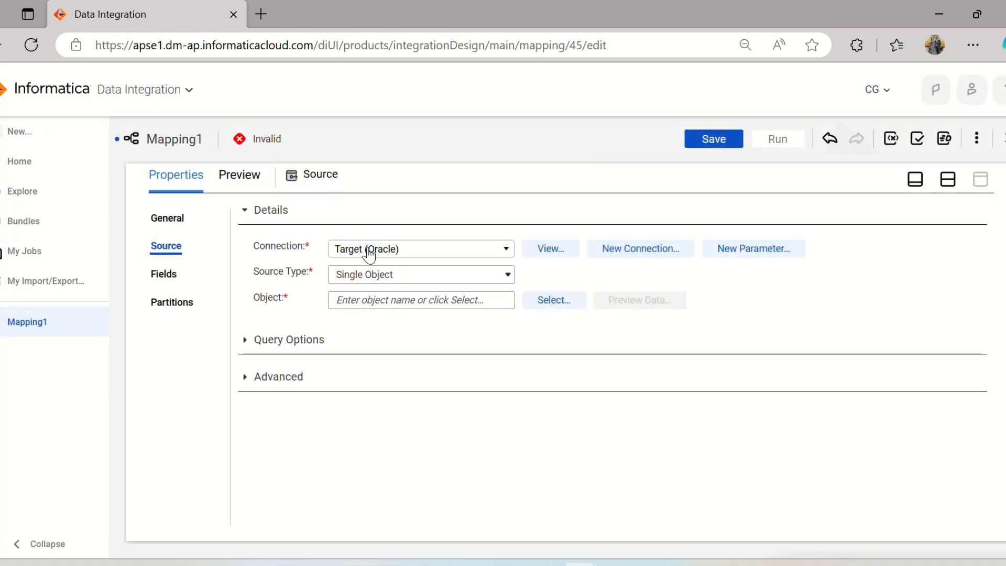
{"action": "left_click", "coordinate": [536, 310]}
{"action": "left_click", "coordinate": [560, 302]}
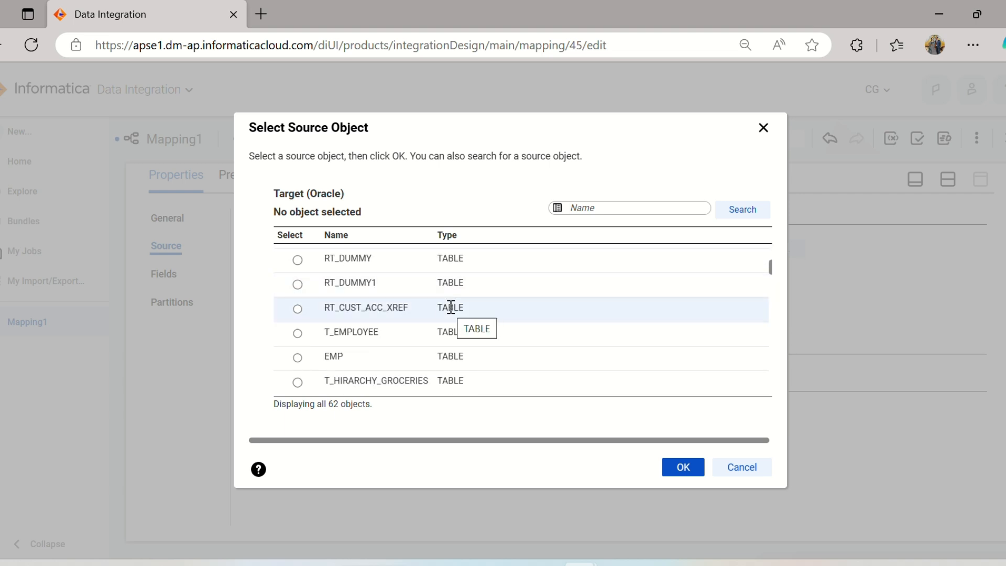
{"action": "scroll", "coordinate": [450, 307], "scroll_direction": "down", "scroll_amount": 5}
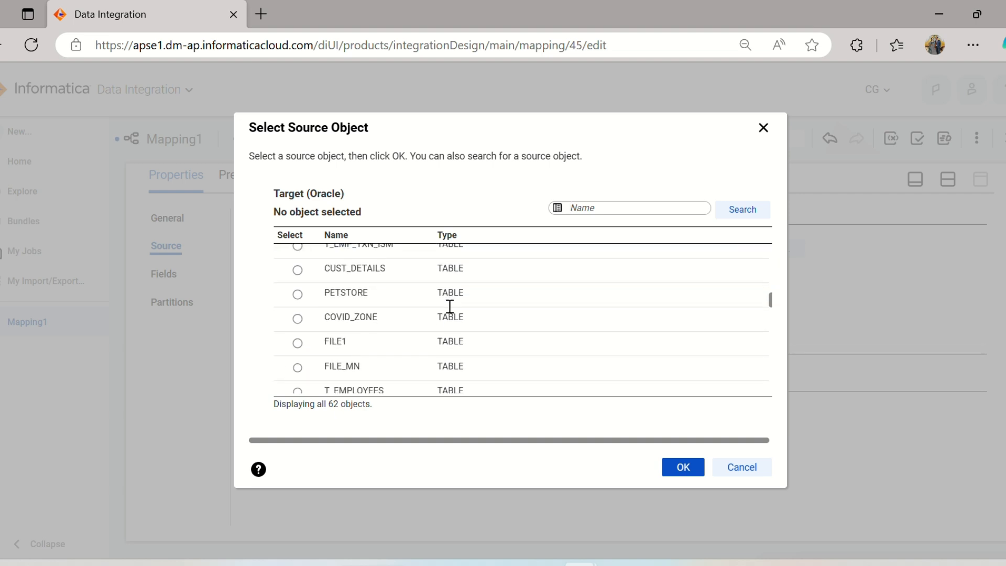
{"action": "scroll", "coordinate": [450, 308], "scroll_direction": "down", "scroll_amount": 5}
{"action": "scroll", "coordinate": [446, 303], "scroll_direction": "up", "scroll_amount": 3}
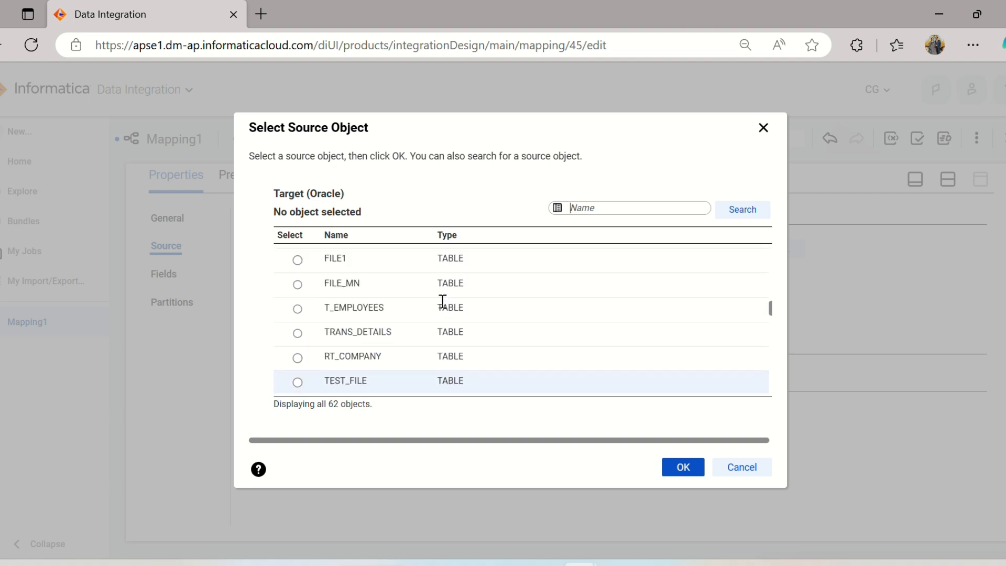
{"action": "left_click", "coordinate": [392, 337]}
{"action": "left_click", "coordinate": [693, 468]}
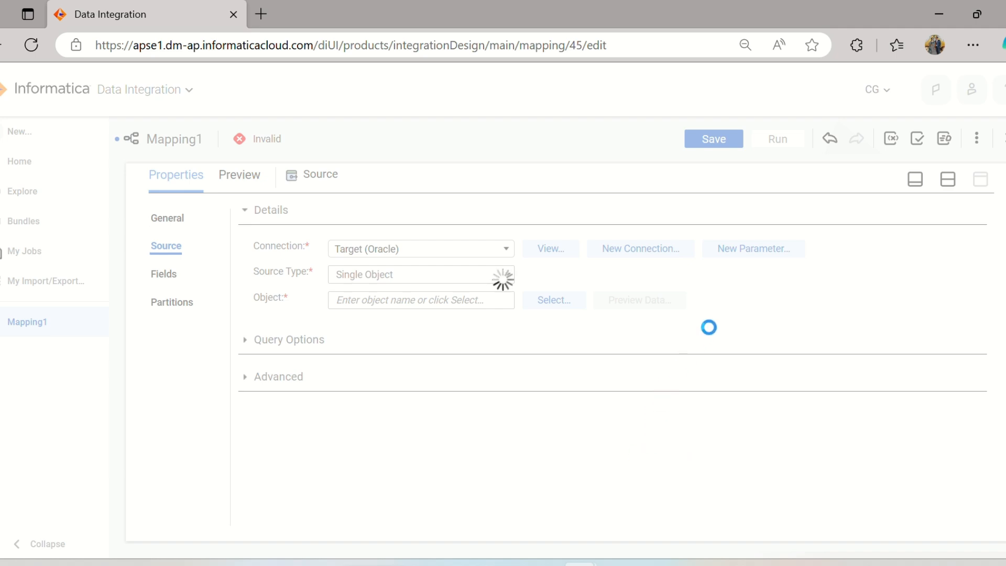
Review the names, types and precision of the Source transformation's fields.
{"action": "left_click", "coordinate": [163, 273]}
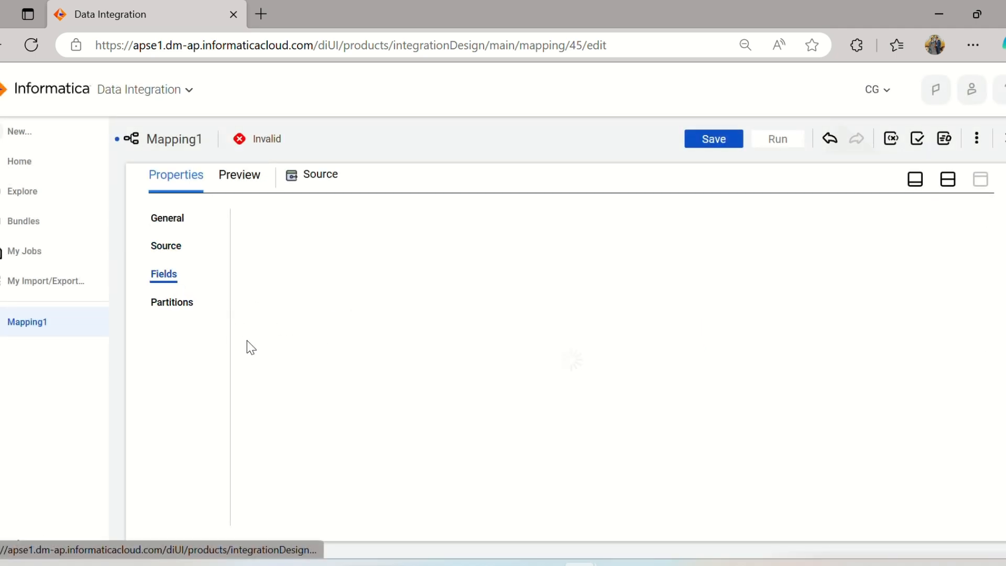
{"action": "scroll", "coordinate": [382, 314], "scroll_direction": "down", "scroll_amount": 1}
{"action": "scroll", "coordinate": [382, 363], "scroll_direction": "up", "scroll_amount": 1}
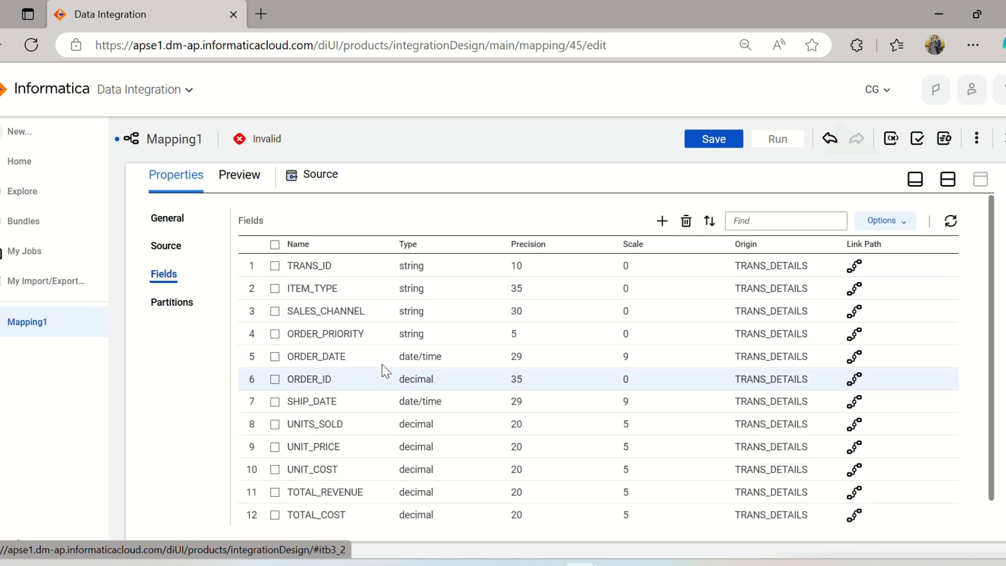
{"action": "scroll", "coordinate": [382, 363], "scroll_direction": "down", "scroll_amount": 1}
Insert a Filter transformation between Source and Target in the mapping and review its incoming fields.
{"action": "left_click", "coordinate": [948, 179]}
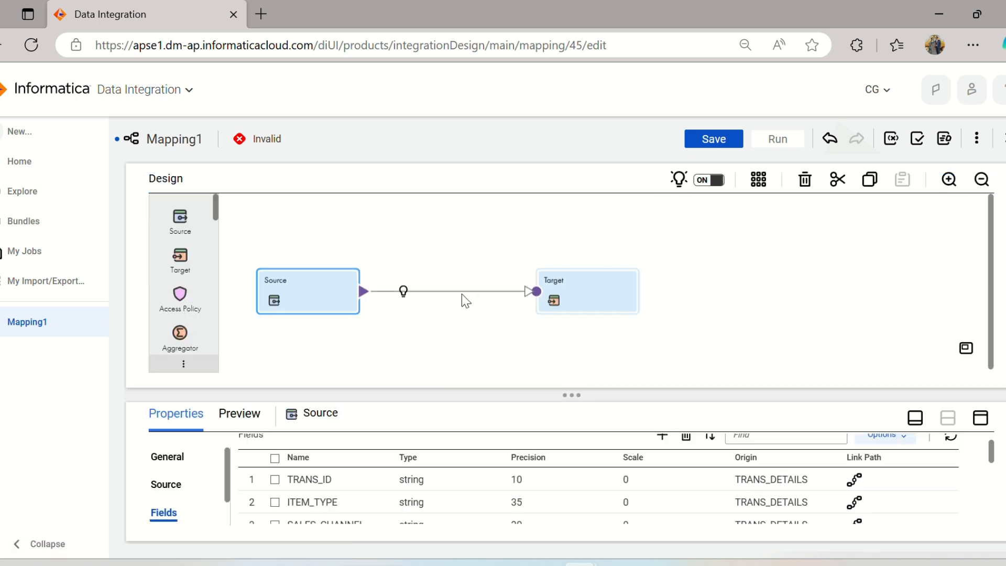
{"action": "left_click", "coordinate": [403, 291]}
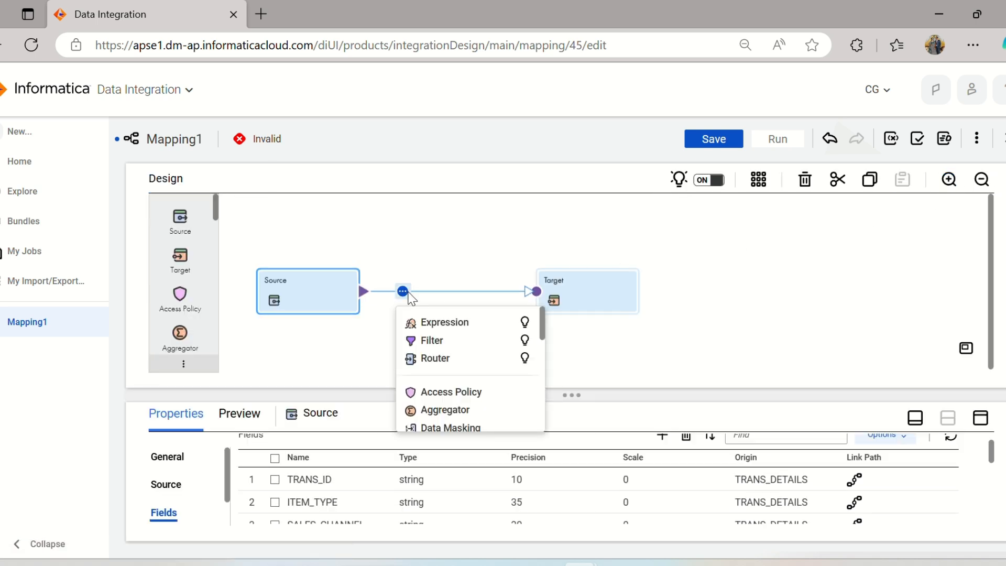
{"action": "left_click", "coordinate": [440, 347]}
{"action": "left_click", "coordinate": [981, 418]}
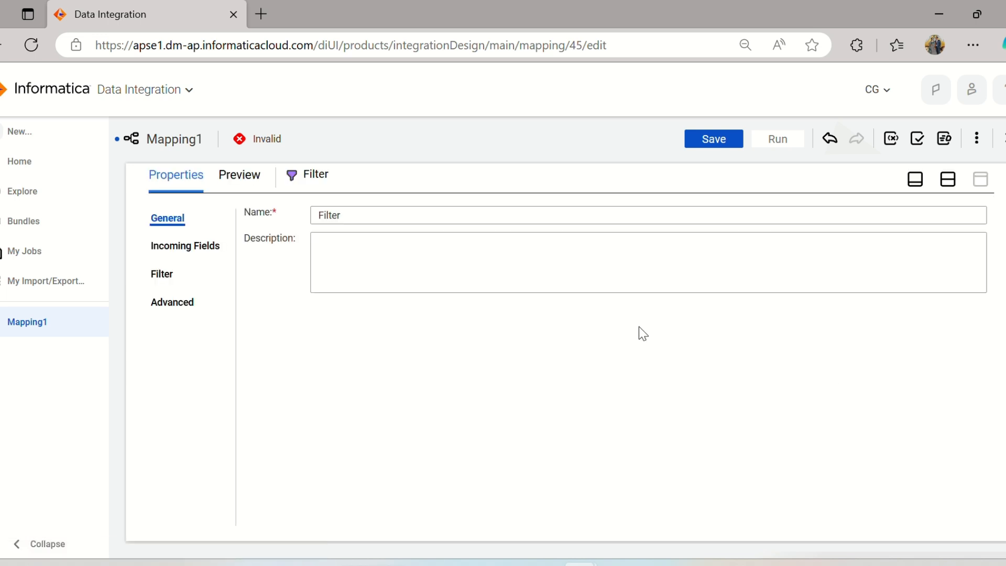
{"action": "left_click", "coordinate": [170, 254]}
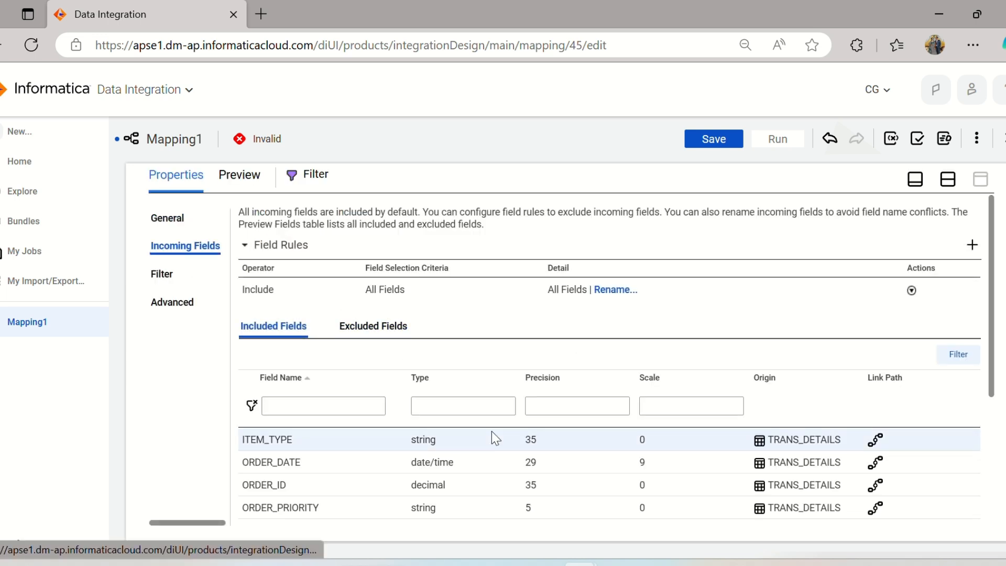
{"action": "scroll", "coordinate": [472, 424], "scroll_direction": "down", "scroll_amount": 4}
{"action": "scroll", "coordinate": [455, 422], "scroll_direction": "up", "scroll_amount": 4}
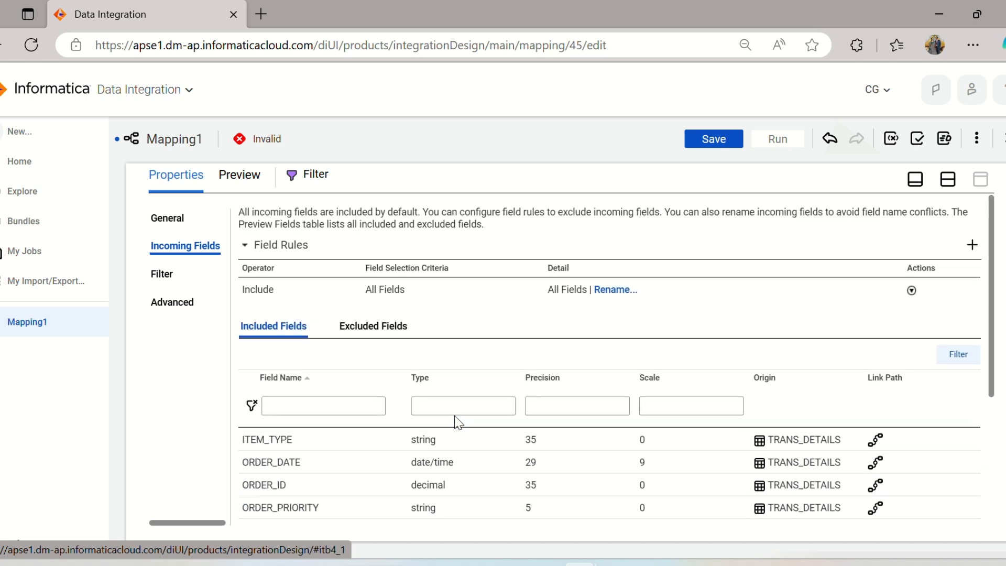
{"action": "scroll", "coordinate": [440, 409], "scroll_direction": "down", "scroll_amount": 4}
Add a new condition row to the Filter transformation in Simple mode and look through the available operators.
{"action": "left_click", "coordinate": [158, 276]}
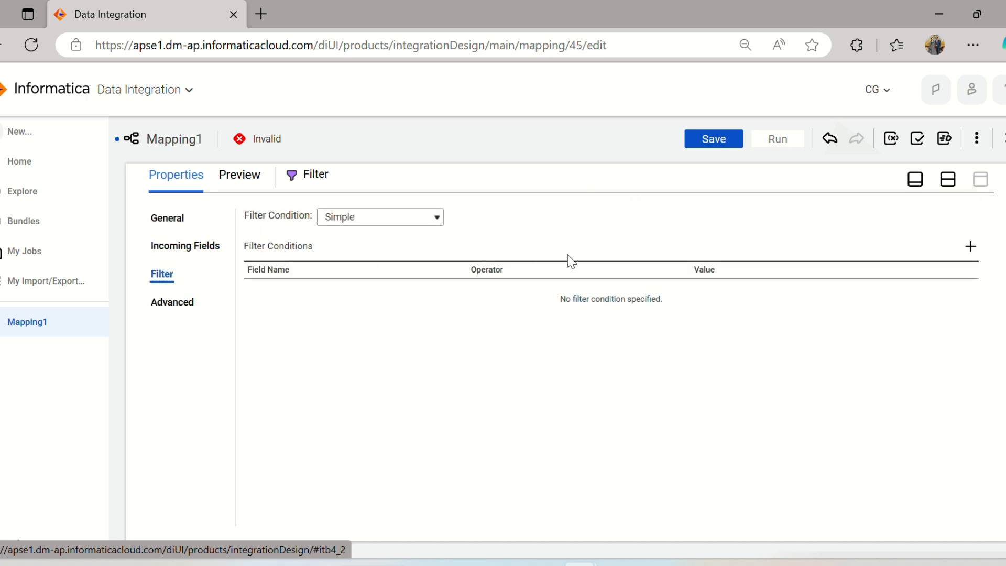
{"action": "left_click", "coordinate": [396, 217]}
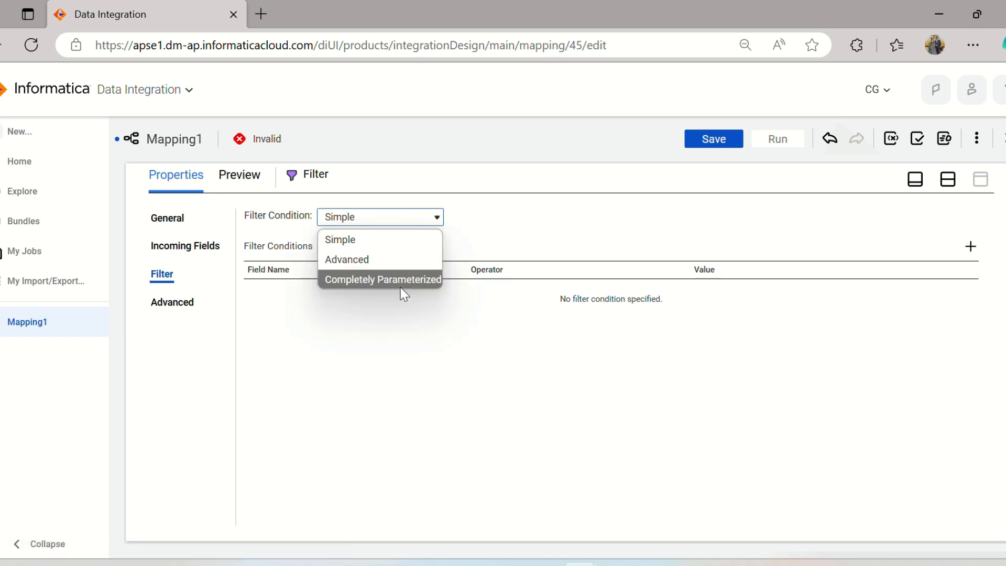
{"action": "left_click", "coordinate": [508, 222]}
{"action": "left_click", "coordinate": [970, 247]}
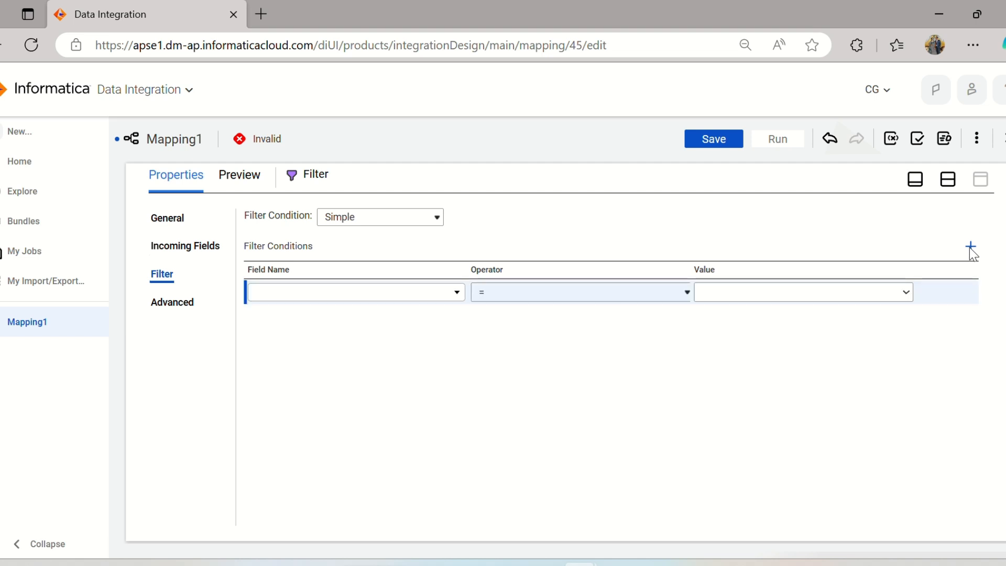
{"action": "left_click", "coordinate": [514, 294]}
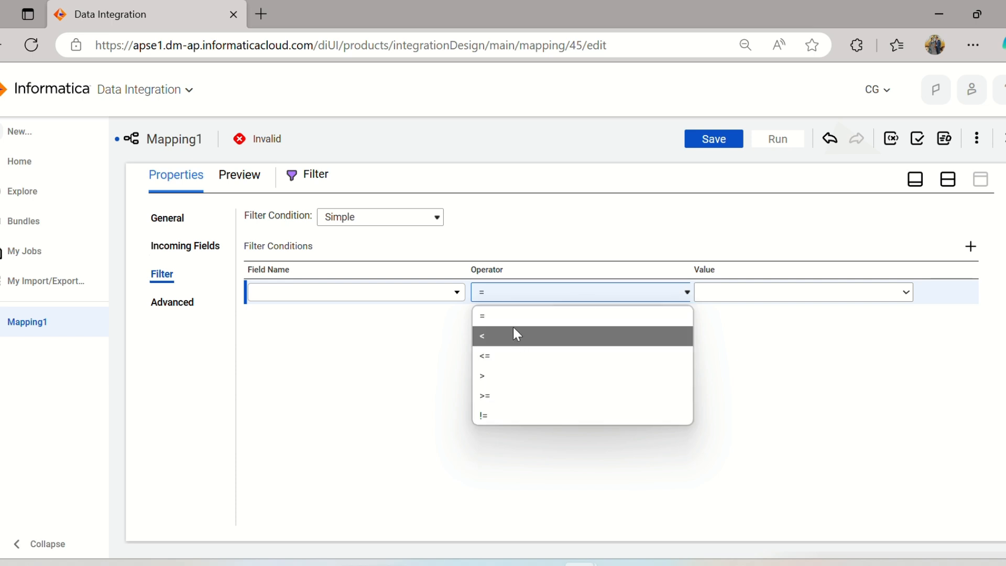
{"action": "left_click", "coordinate": [373, 326]}
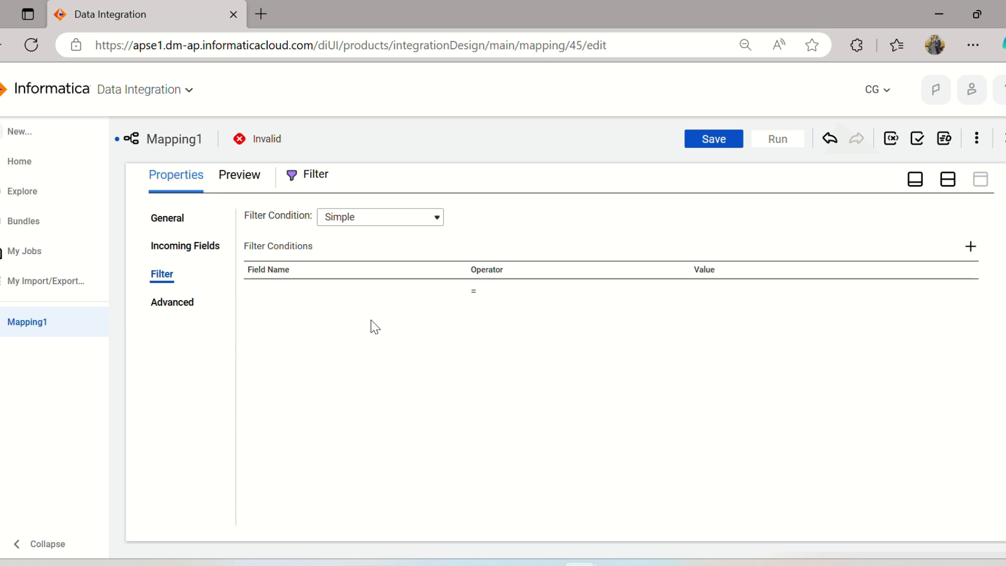
{"action": "left_click", "coordinate": [507, 297]}
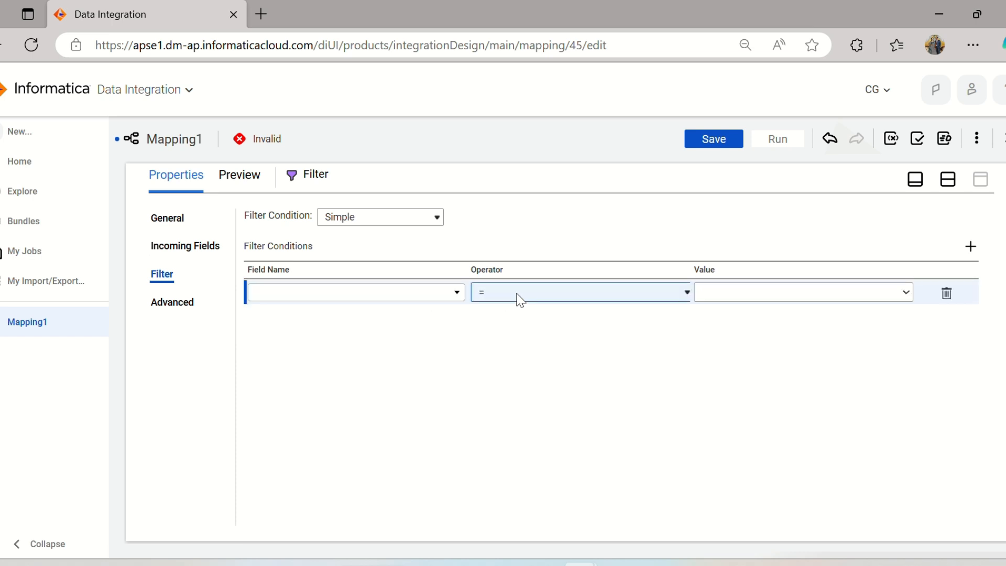
{"action": "left_click", "coordinate": [520, 301]}
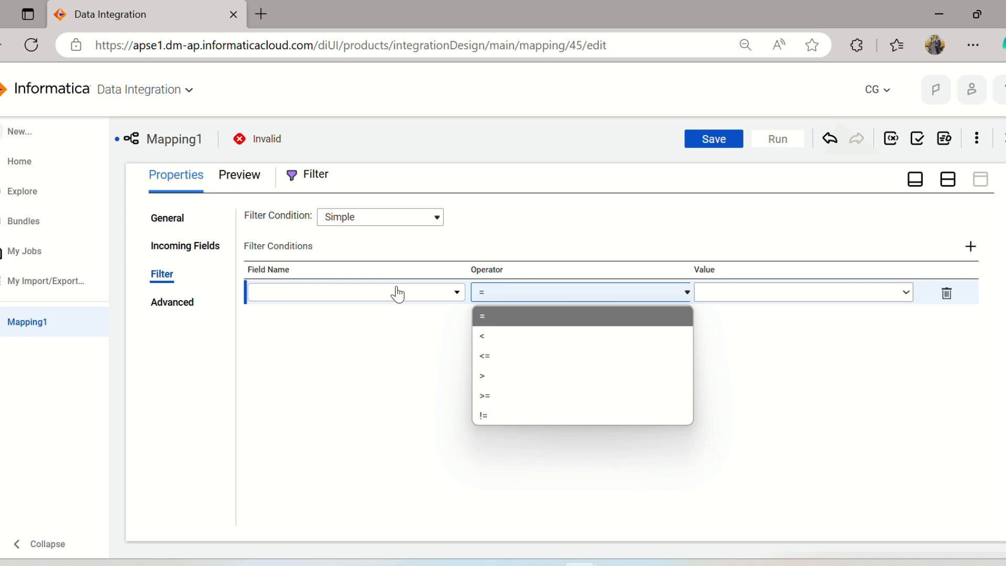
Check the Sales_channel example in the Word notes, return to the mapping, and set the filter condition to SALES_CHANNEL = Online.
{"action": "left_click", "coordinate": [653, 564]}
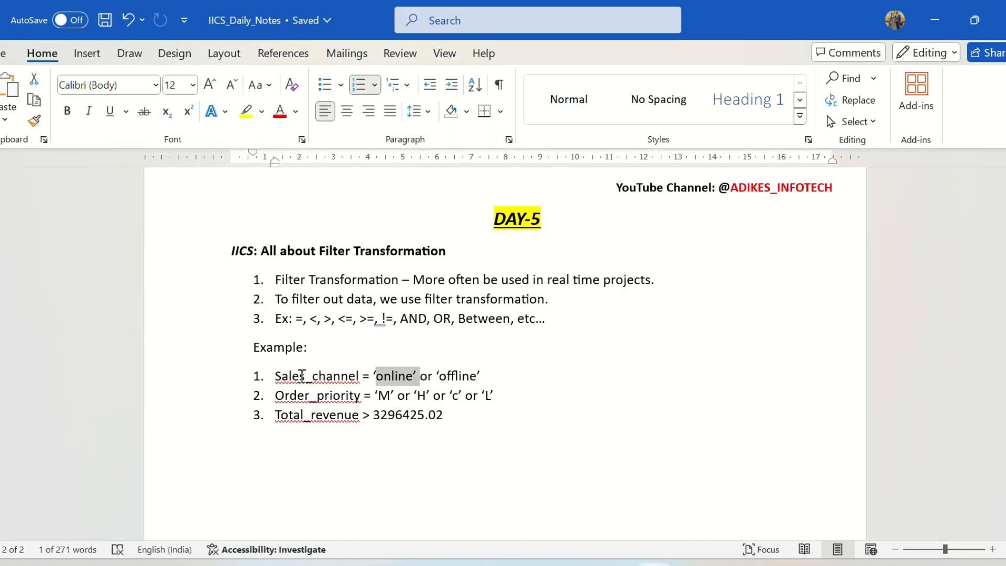
{"action": "key", "text": "alt+Tab"}
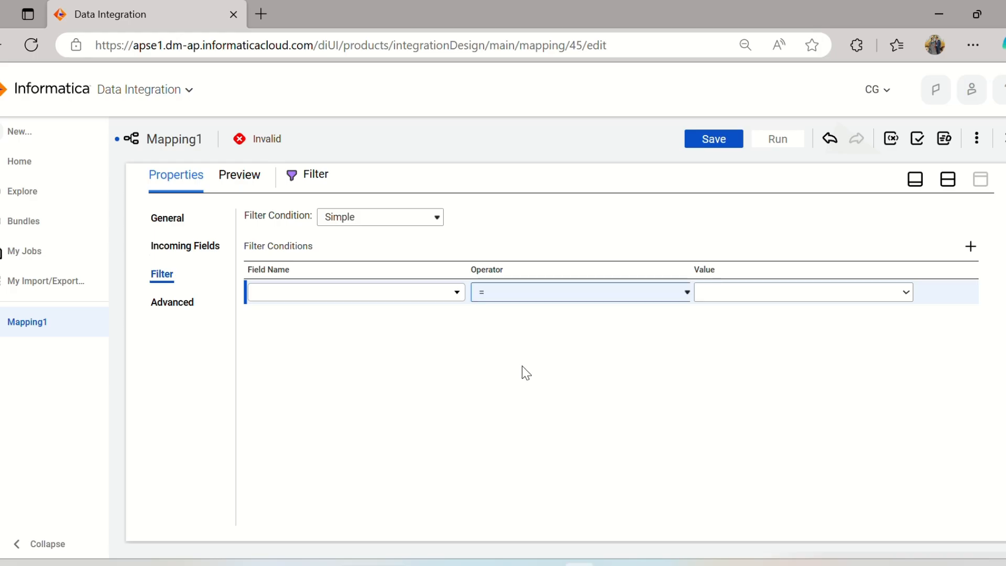
{"action": "left_click", "coordinate": [386, 292]}
{"action": "left_click", "coordinate": [363, 407]}
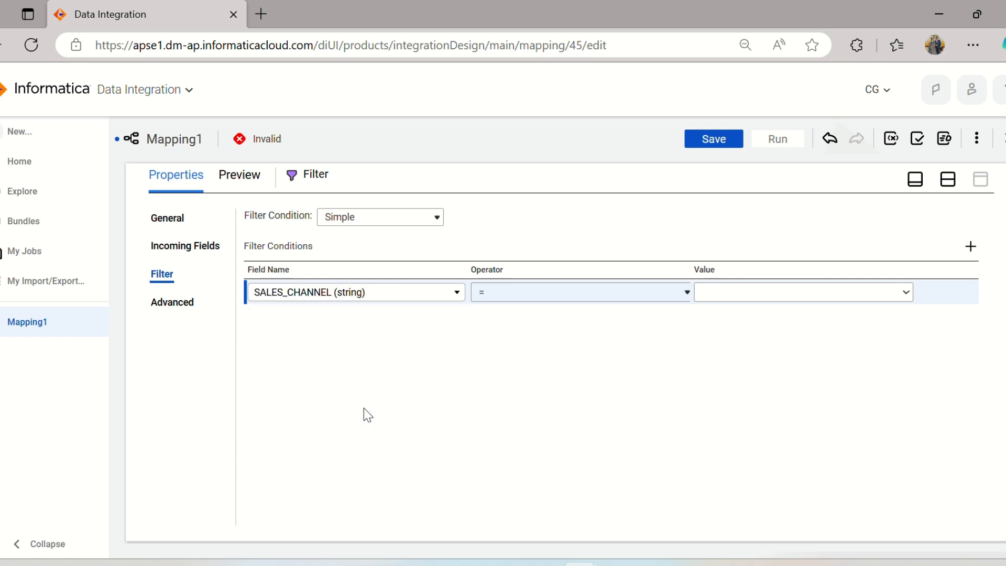
{"action": "left_click", "coordinate": [775, 292]}
{"action": "type", "text": "Online"}
{"action": "left_click", "coordinate": [796, 353]}
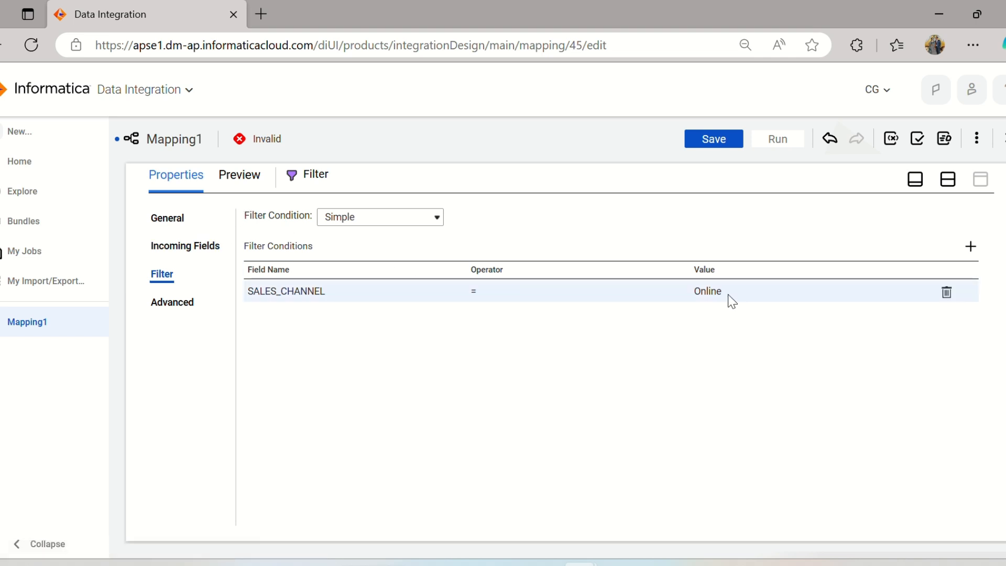
Switch the filter condition type to Advanced and accept converting the simple condition.
{"action": "left_click", "coordinate": [336, 220]}
{"action": "left_click", "coordinate": [327, 258]}
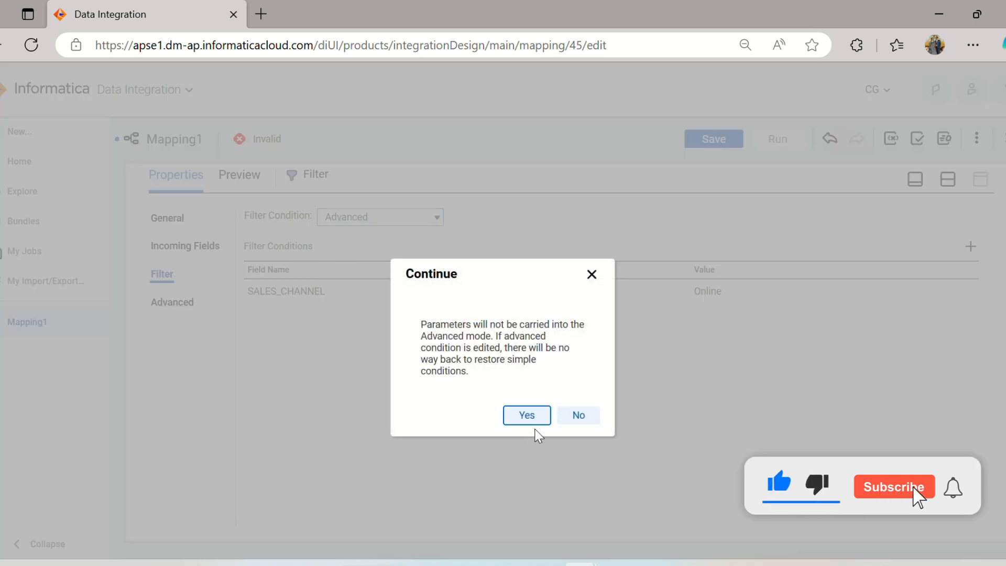
{"action": "left_click", "coordinate": [525, 418]}
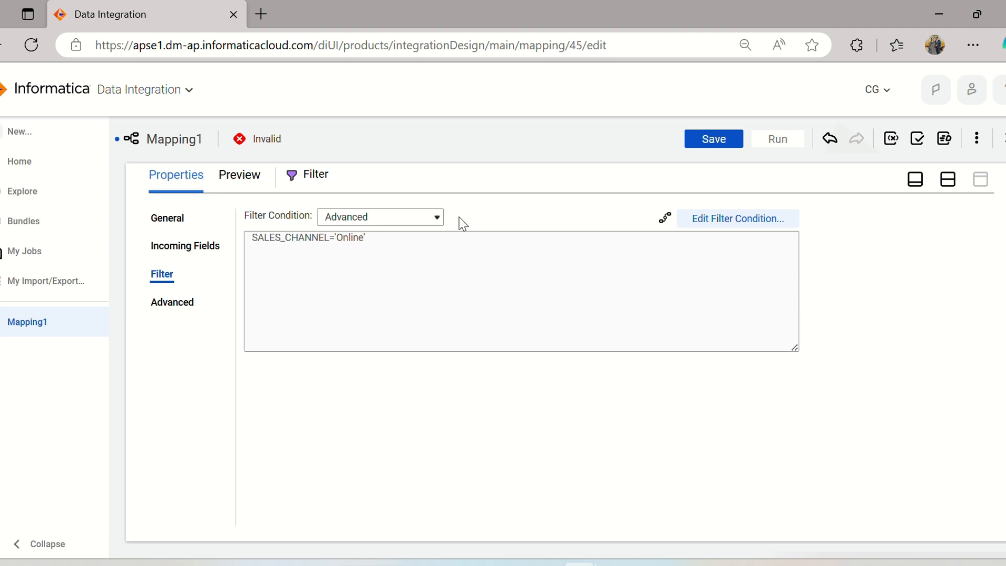
Switch the filter condition type back to Simple and accept deleting the advanced condition.
{"action": "left_click", "coordinate": [370, 218]}
{"action": "left_click", "coordinate": [370, 243]}
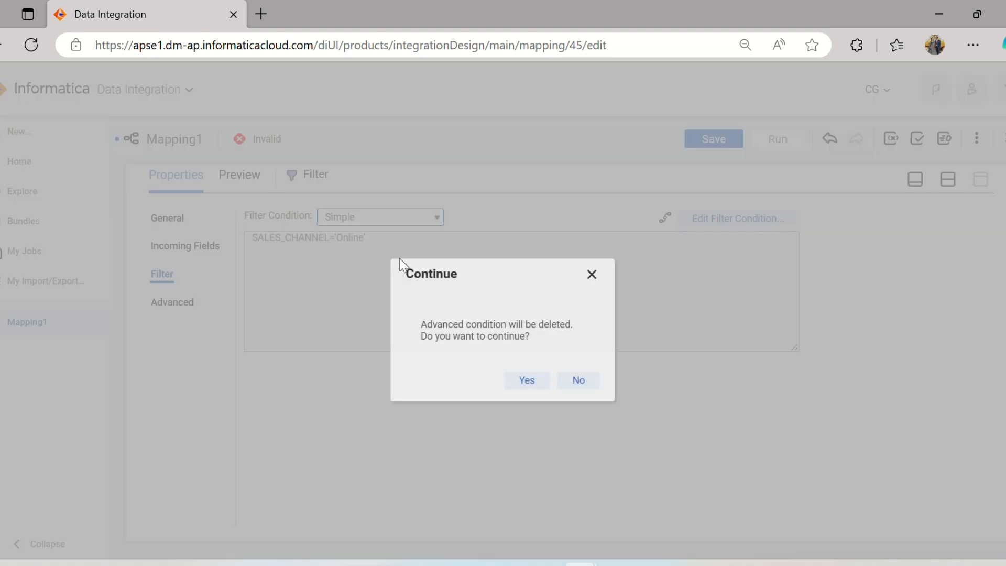
{"action": "left_click", "coordinate": [519, 378]}
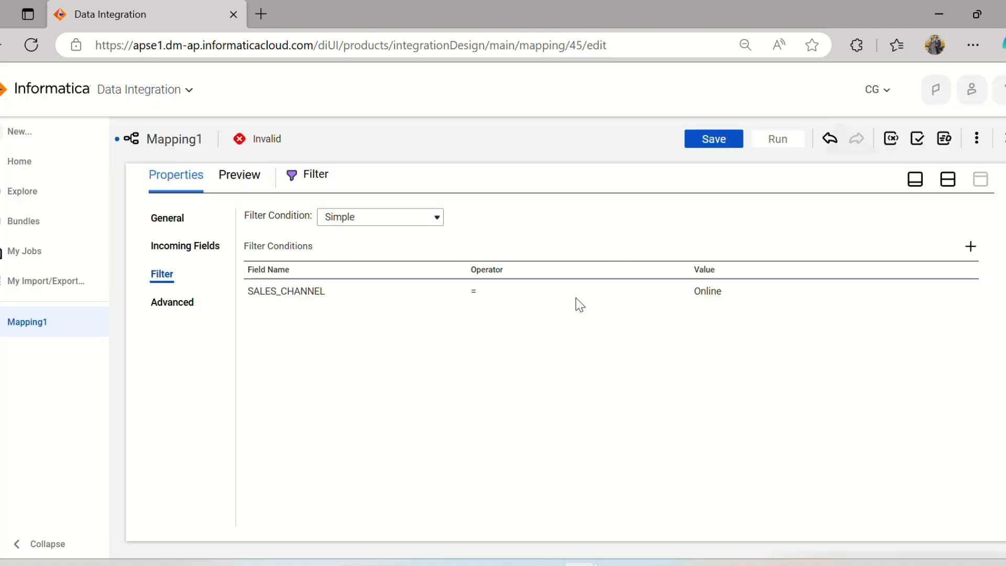
Open the Target transformation's target settings and look through the available connections.
{"action": "left_click", "coordinate": [947, 179]}
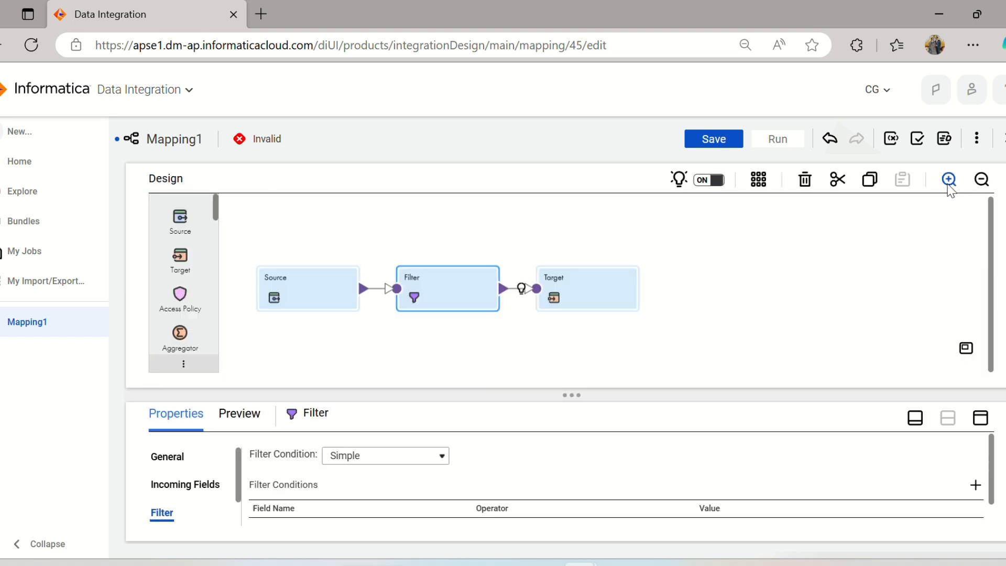
{"action": "left_click", "coordinate": [559, 289]}
{"action": "left_click", "coordinate": [981, 418]}
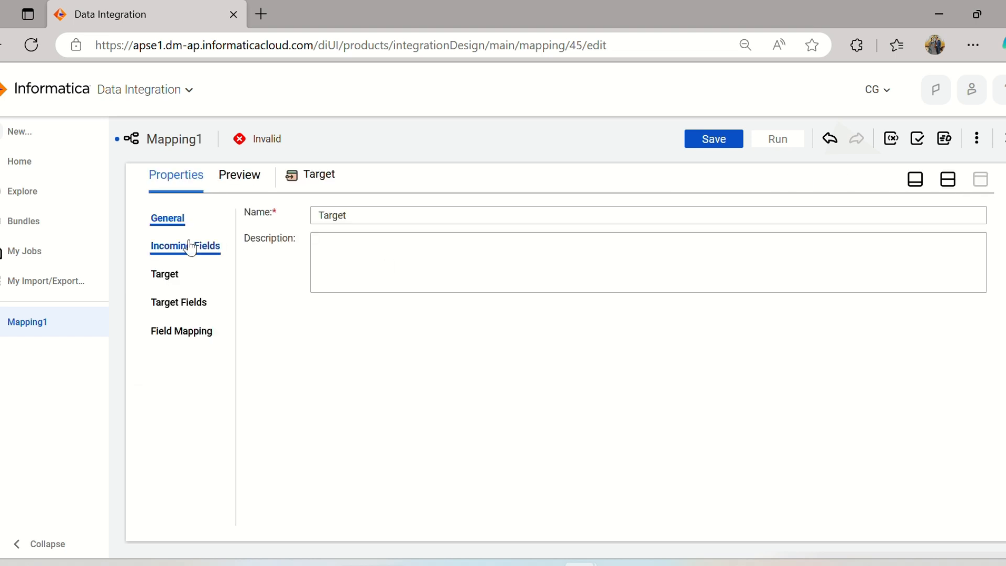
{"action": "left_click", "coordinate": [164, 275]}
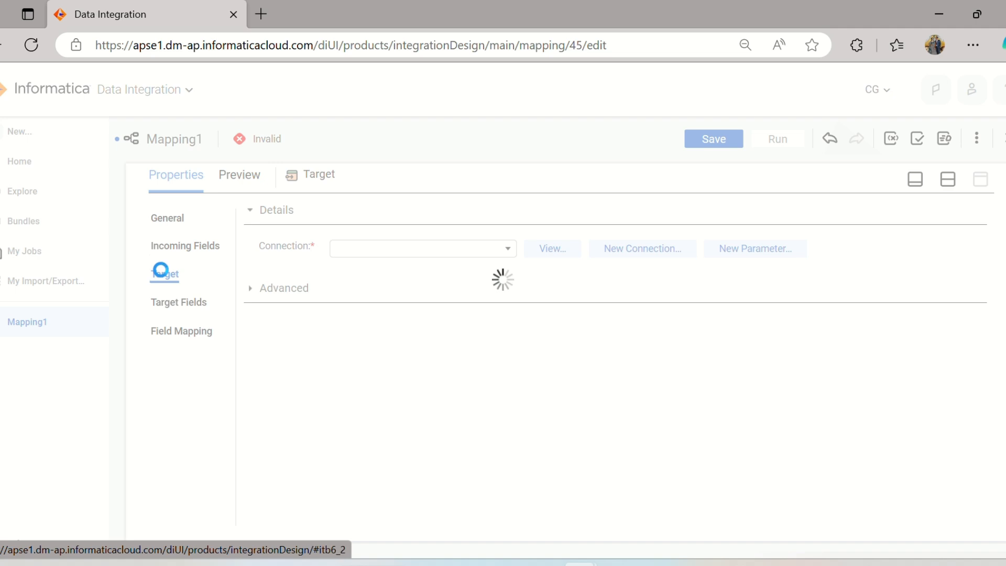
{"action": "left_click", "coordinate": [443, 257]}
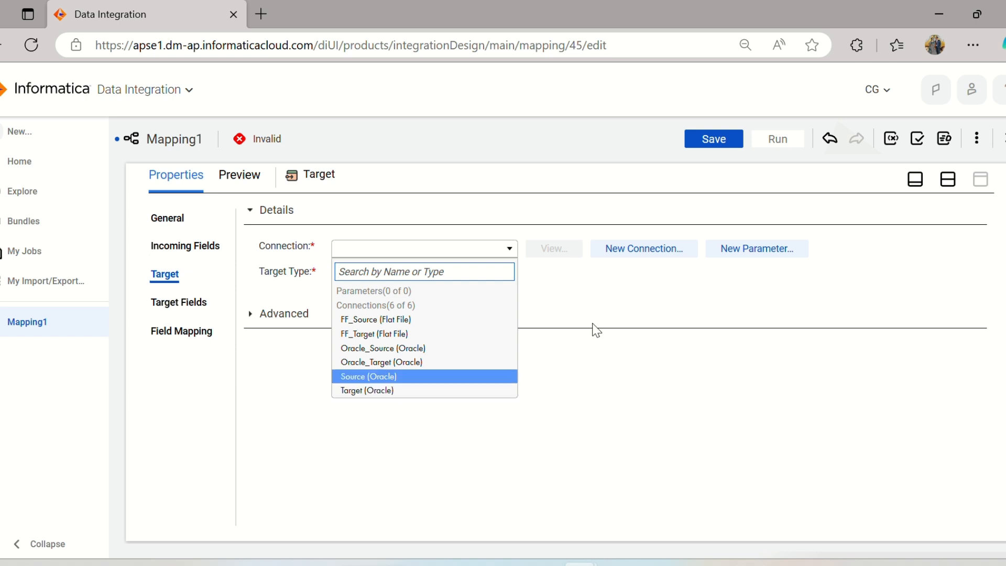
{"action": "left_click", "coordinate": [579, 307]}
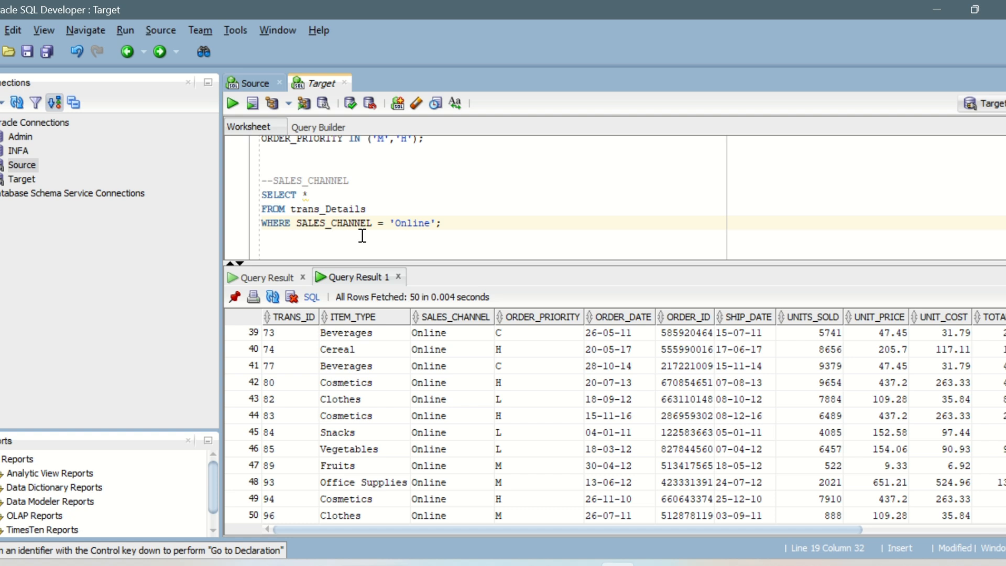
In SQL Developer's Target worksheet, write and run create table T_trans_Details as (select * from trans_Details where 1=2);.
{"action": "key", "text": "Return"}
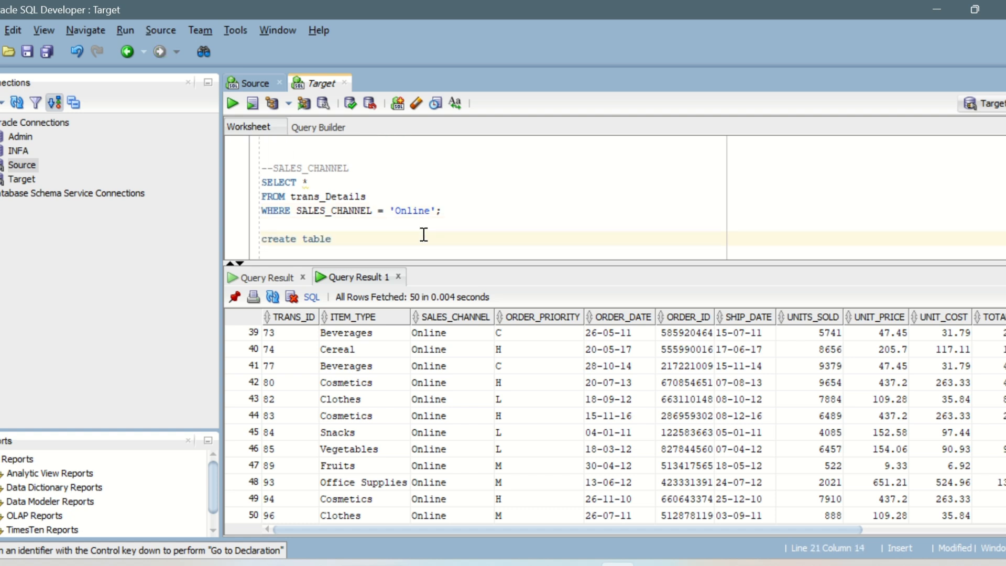
{"action": "left_click", "coordinate": [315, 198]}
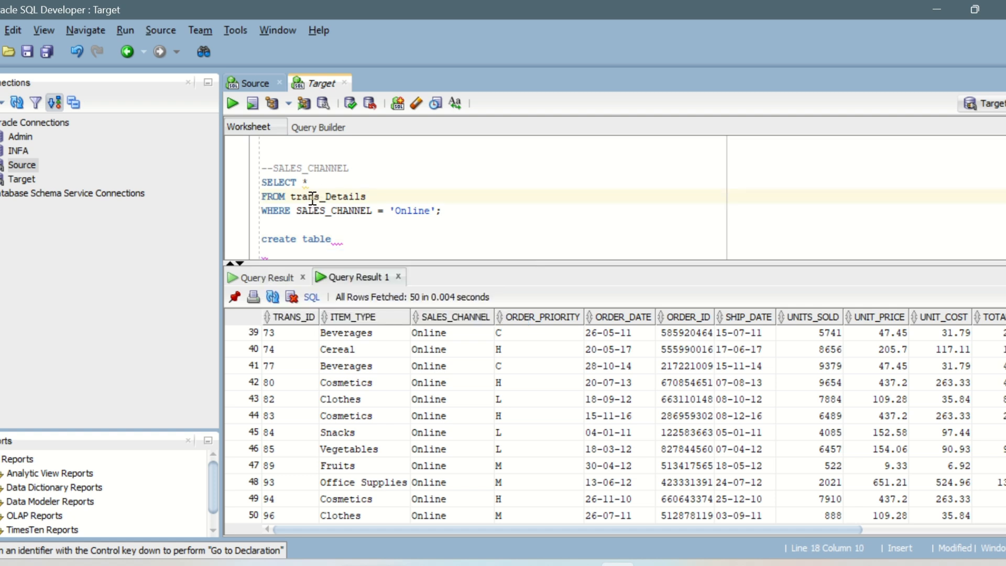
{"action": "double_click", "coordinate": [313, 198]}
{"action": "key", "text": "ctrl+c"}
{"action": "left_click", "coordinate": [348, 236]}
{"action": "key", "text": "ctrl+v"}
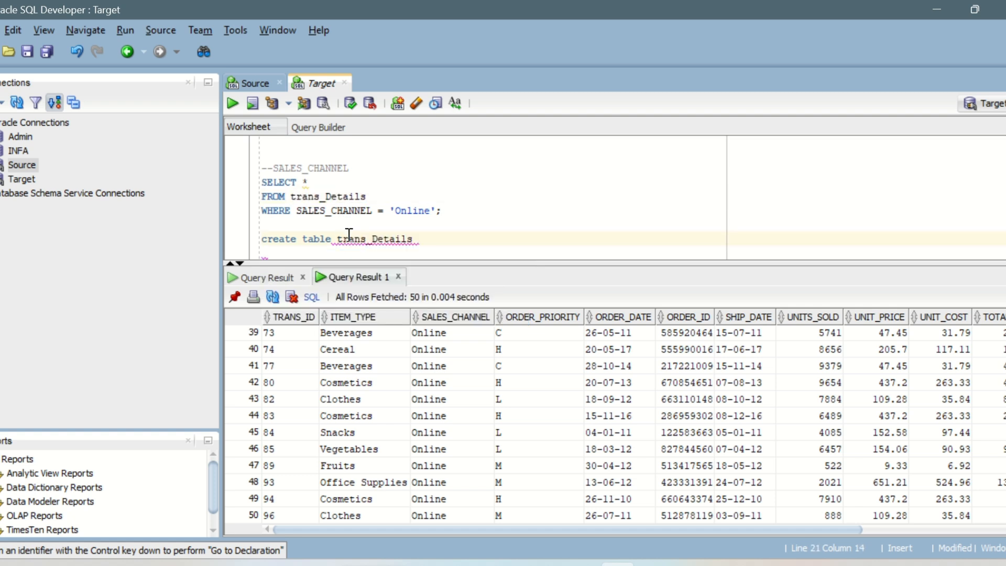
{"action": "type", "text": "as (select * from"}
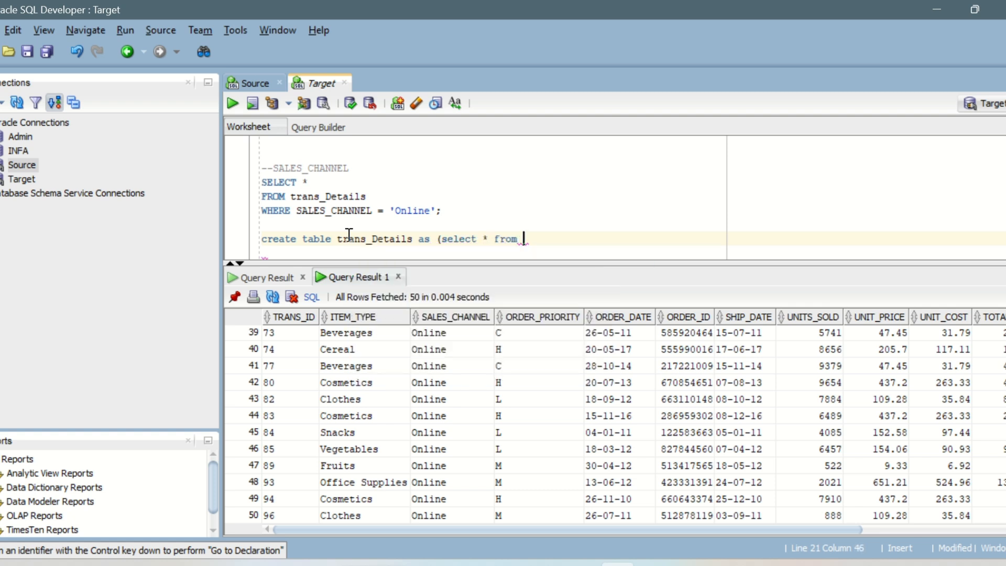
{"action": "key", "text": "ctrl+v"}
{"action": "type", "text": "where"}
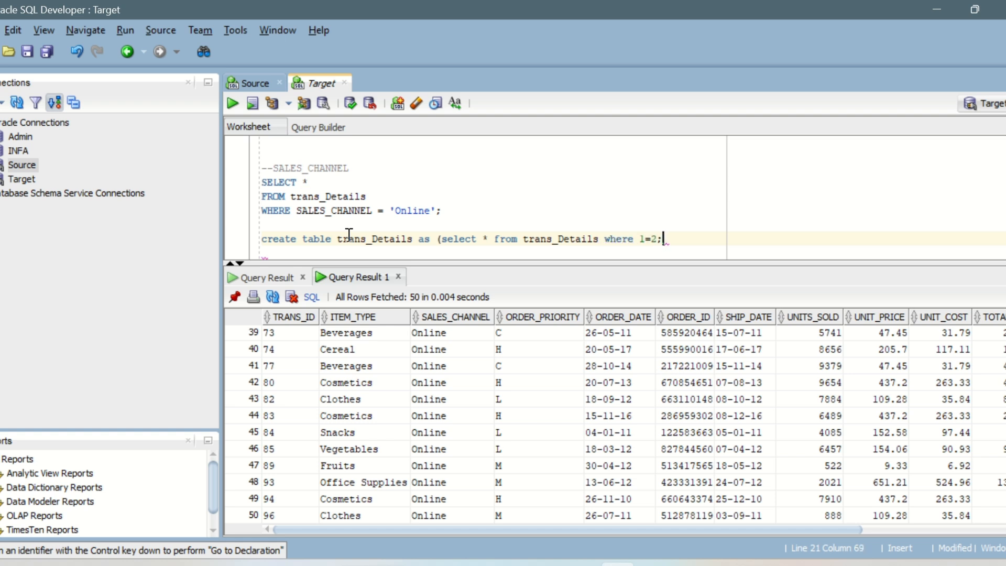
{"action": "type", "text": " 1=2);"}
{"action": "type", "text": "T_"}
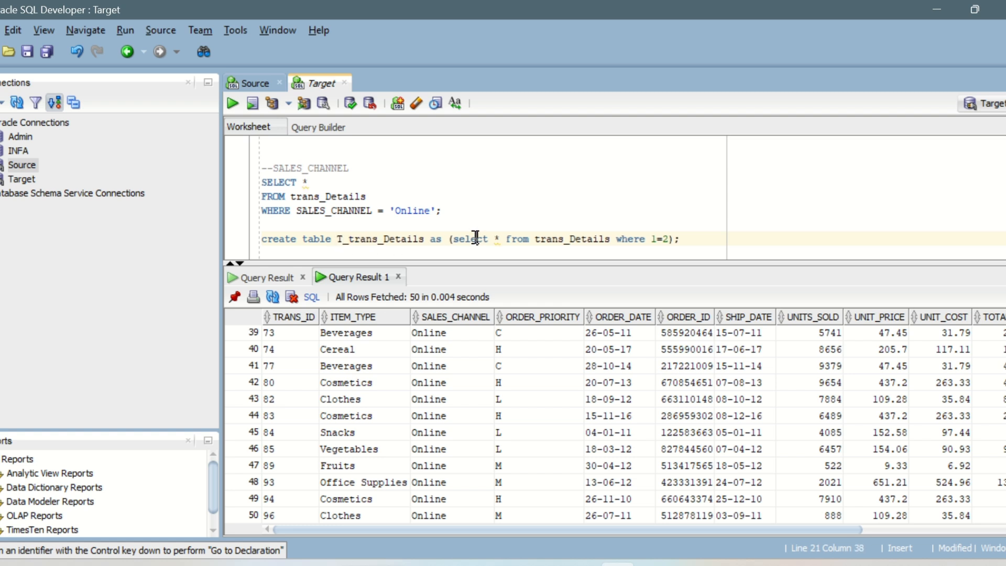
{"action": "key", "text": "ctrl+Return"}
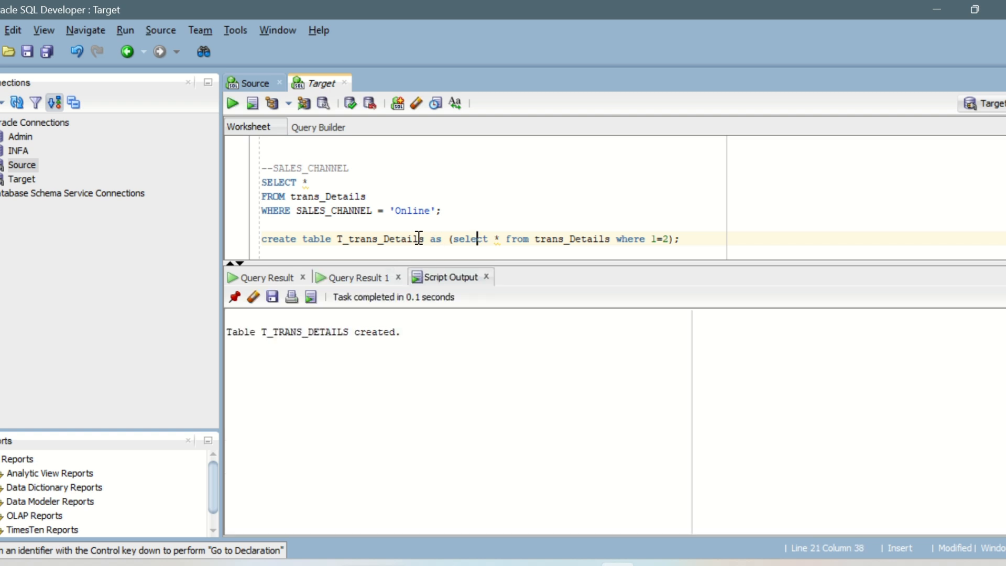
Add the query select * from T_trans_Details; below the create statement and run it to check the new table.
{"action": "left_click_drag", "start_coordinate": [456, 239], "coordinate": [619, 239]}
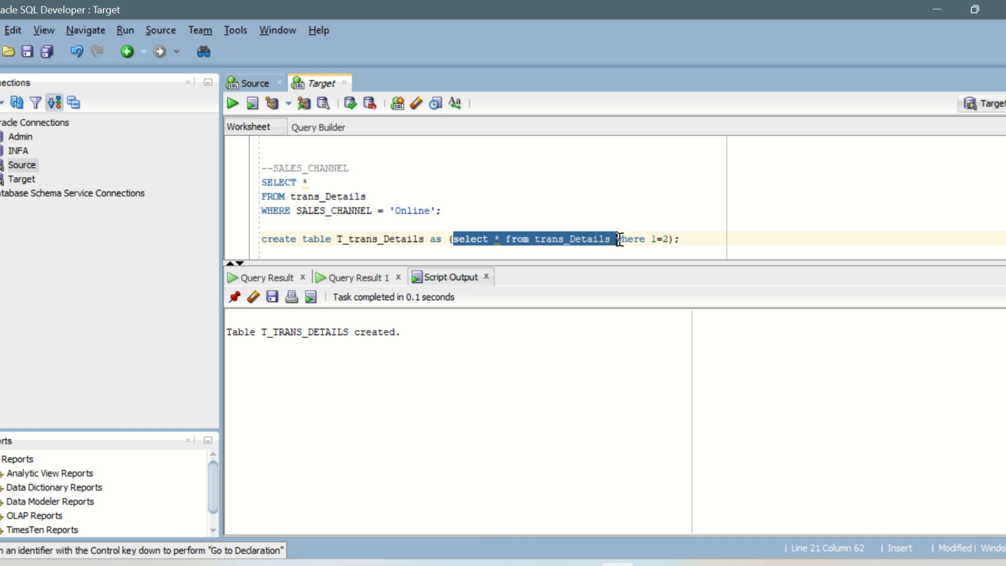
{"action": "key", "text": "ctrl+c"}
{"action": "key", "text": "End"}
{"action": "key", "text": "Return"}
{"action": "key", "text": "Return"}
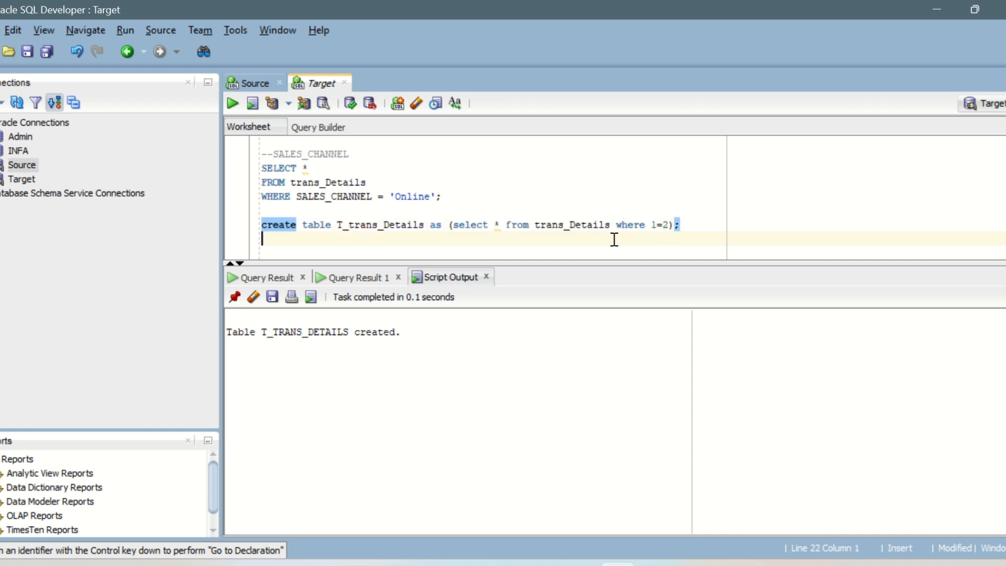
{"action": "key", "text": "ctrl+v"}
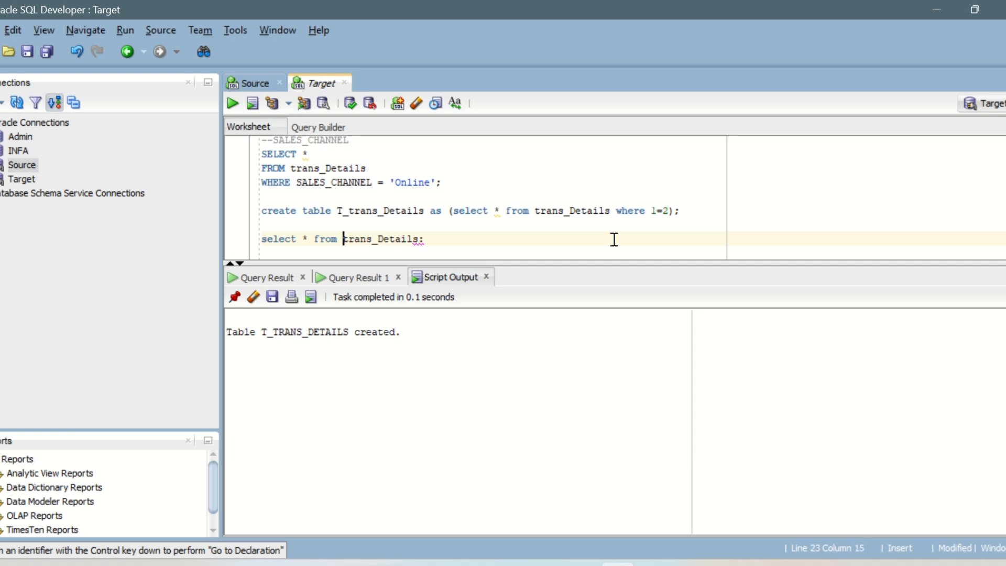
{"action": "type", "text": "T_"}
{"action": "key", "text": "ctrl+Return"}
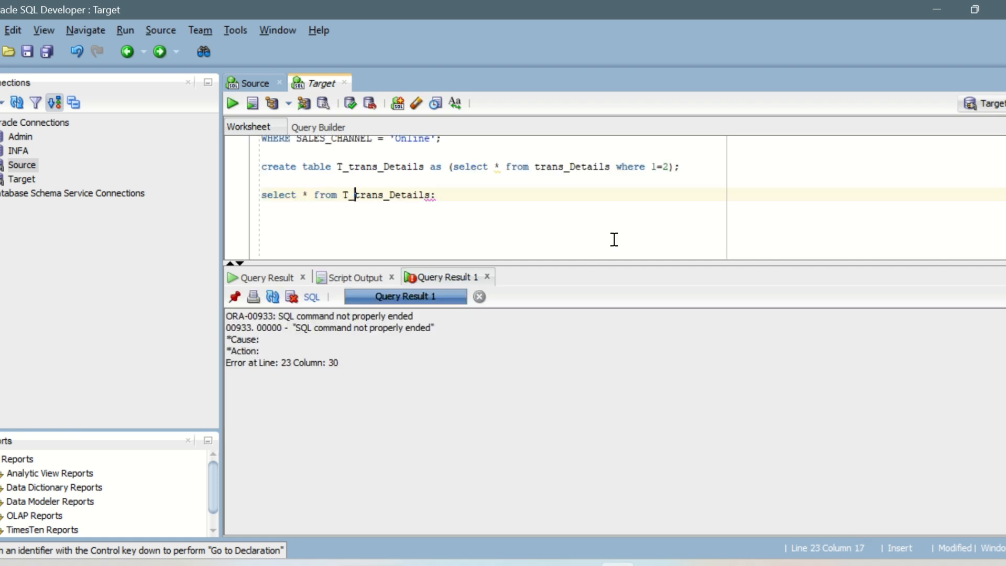
{"action": "left_click", "coordinate": [440, 191]}
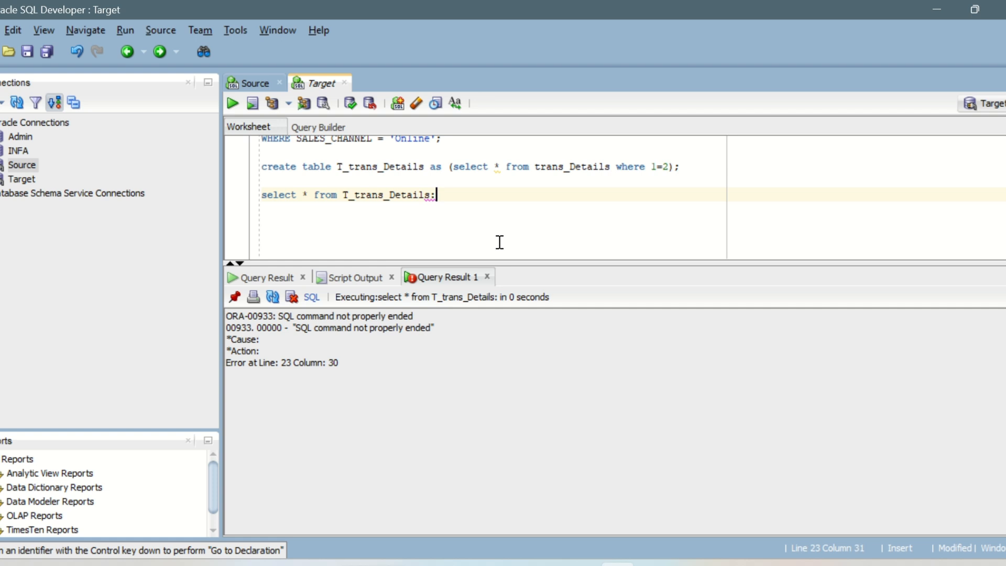
{"action": "key", "text": "ctrl+Return"}
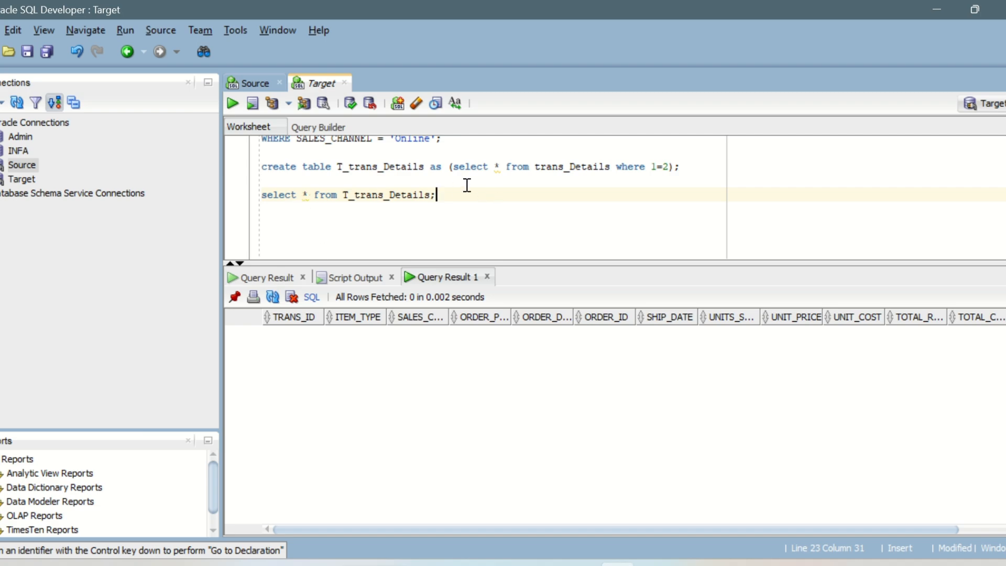
Back in the mapping, set the target connection to Target (Oracle), choose the existing T_TRANS_DETAILS table as object, and enable Truncate target.
{"action": "key", "text": "alt+Tab"}
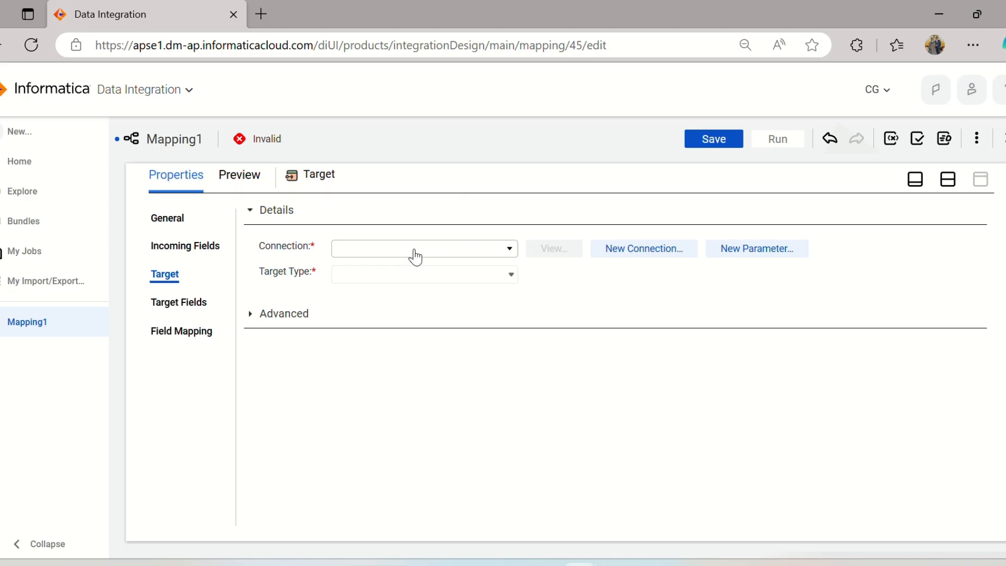
{"action": "left_click", "coordinate": [415, 257]}
{"action": "left_click", "coordinate": [391, 389]}
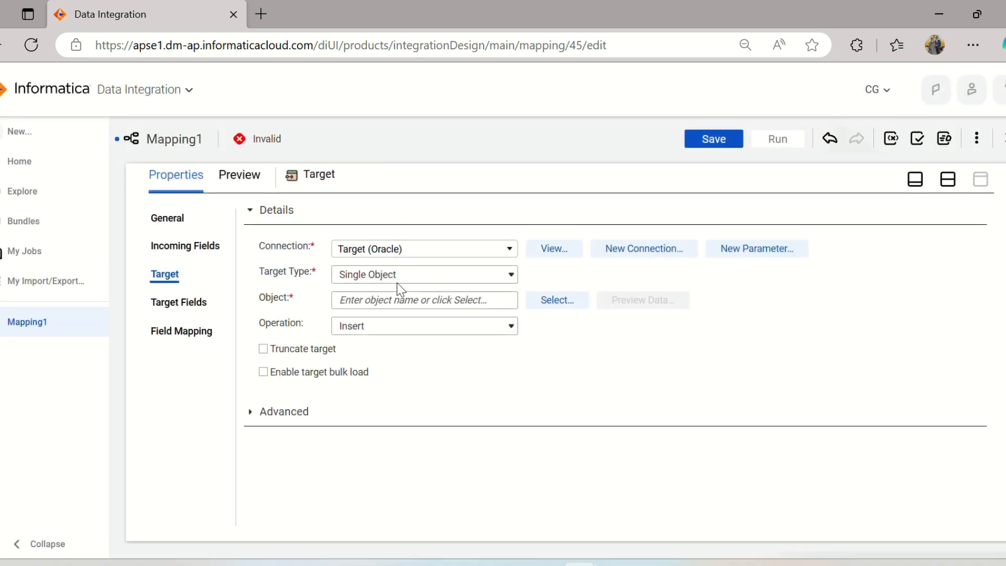
{"action": "left_click", "coordinate": [568, 294]}
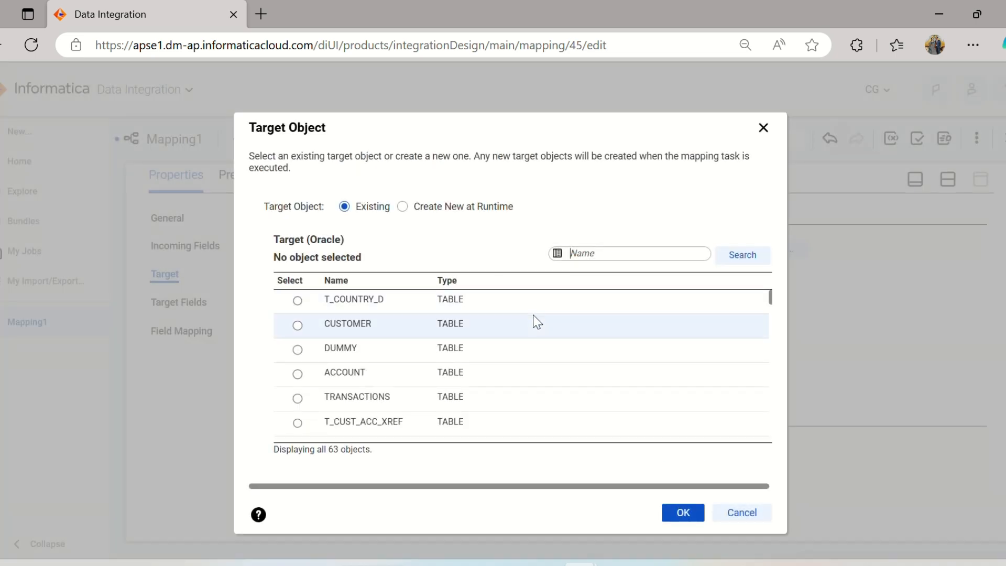
{"action": "scroll", "coordinate": [534, 321], "scroll_direction": "down", "scroll_amount": 3}
{"action": "scroll", "coordinate": [529, 314], "scroll_direction": "down", "scroll_amount": 3}
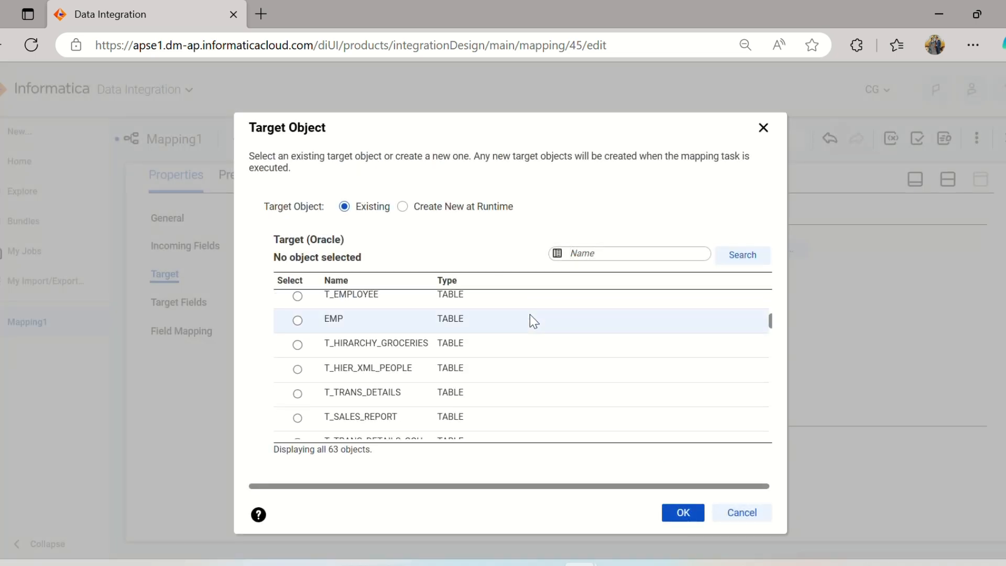
{"action": "left_click", "coordinate": [421, 310]}
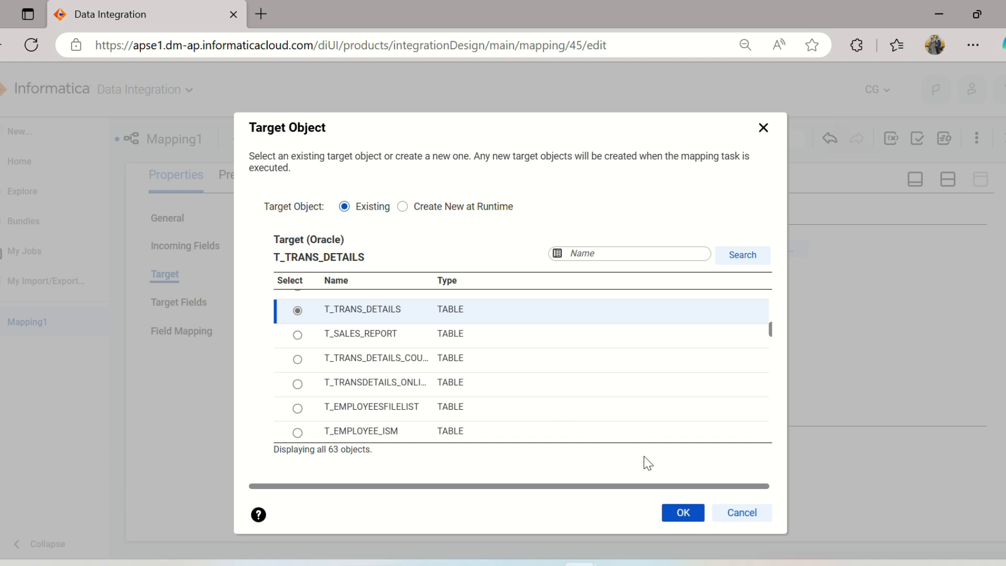
{"action": "left_click", "coordinate": [684, 513]}
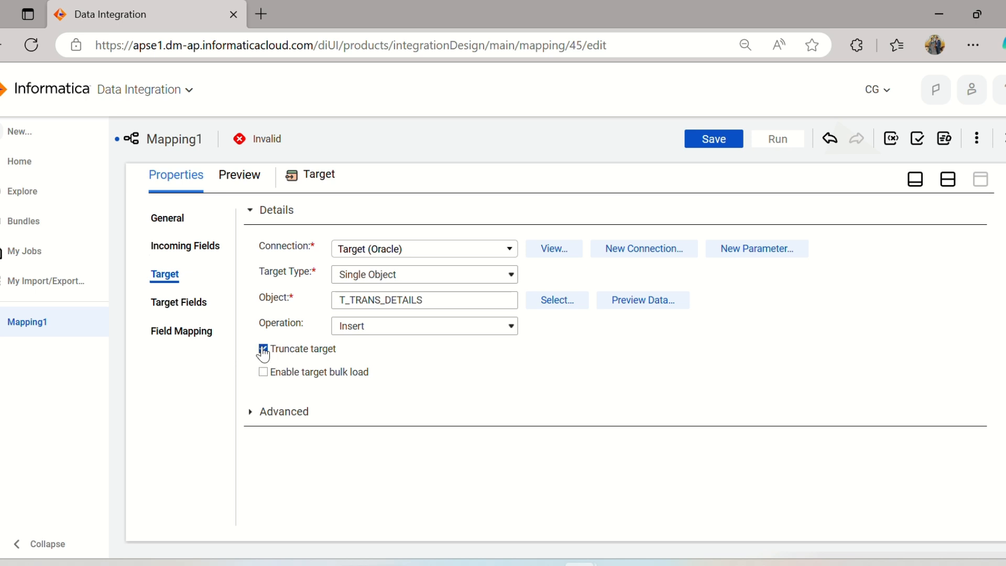
Review the target fields and automap the incoming fields to them using Smart Map.
{"action": "left_click", "coordinate": [164, 300]}
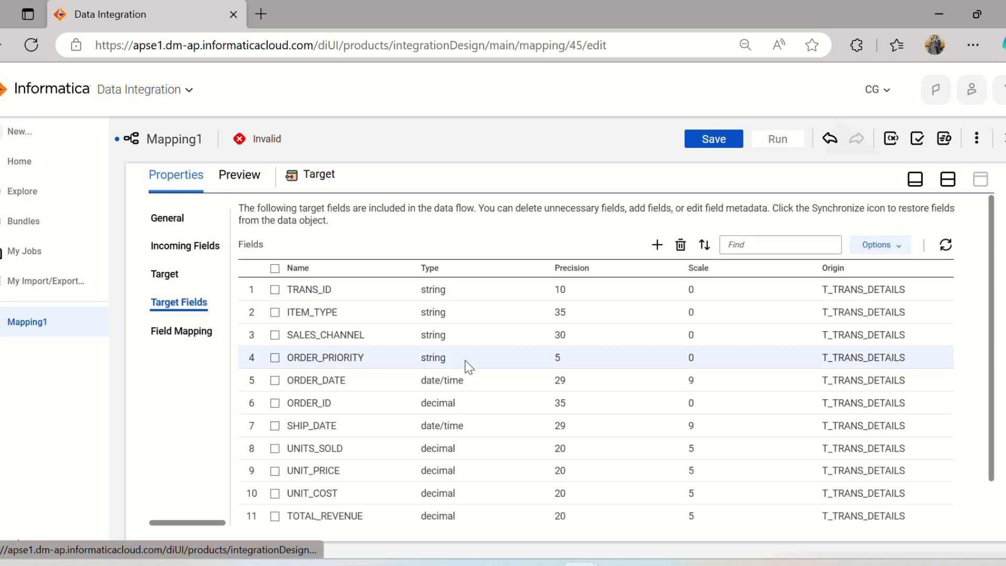
{"action": "scroll", "coordinate": [468, 367], "scroll_direction": "down", "scroll_amount": 2}
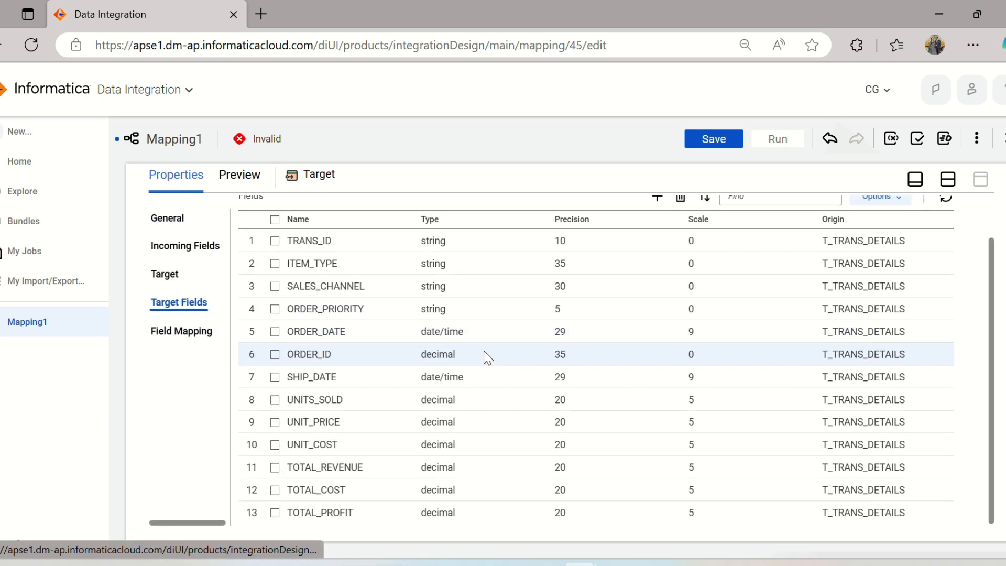
{"action": "left_click", "coordinate": [205, 341]}
{"action": "scroll", "coordinate": [573, 315], "scroll_direction": "down", "scroll_amount": 2}
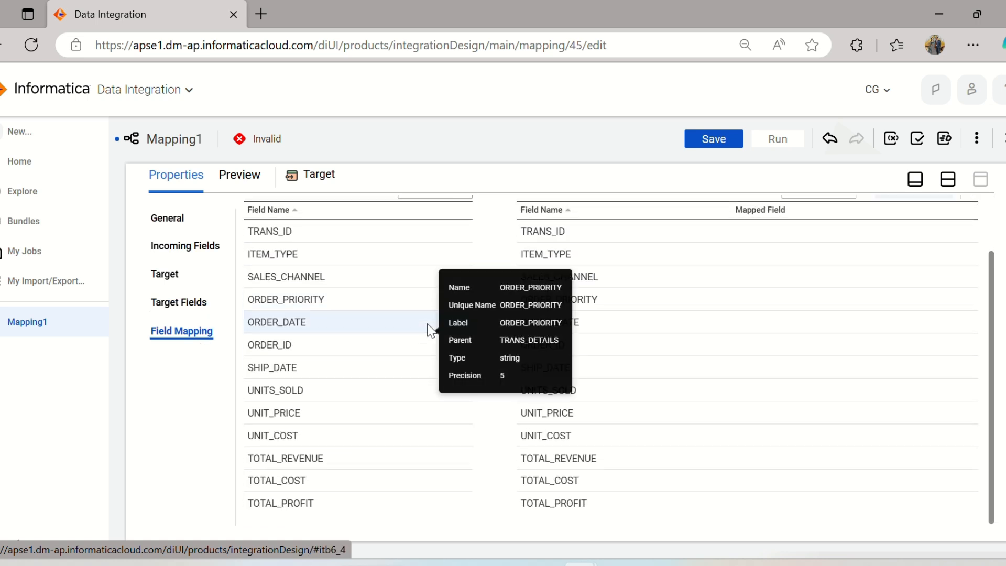
{"action": "scroll", "coordinate": [431, 330], "scroll_direction": "up", "scroll_amount": 2}
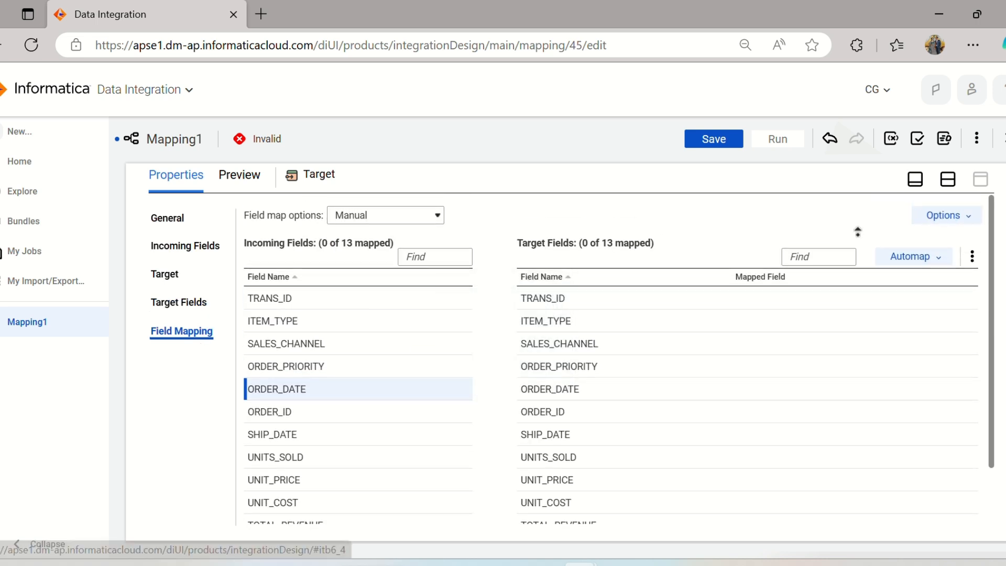
{"action": "left_click", "coordinate": [922, 257]}
{"action": "left_click", "coordinate": [891, 309]}
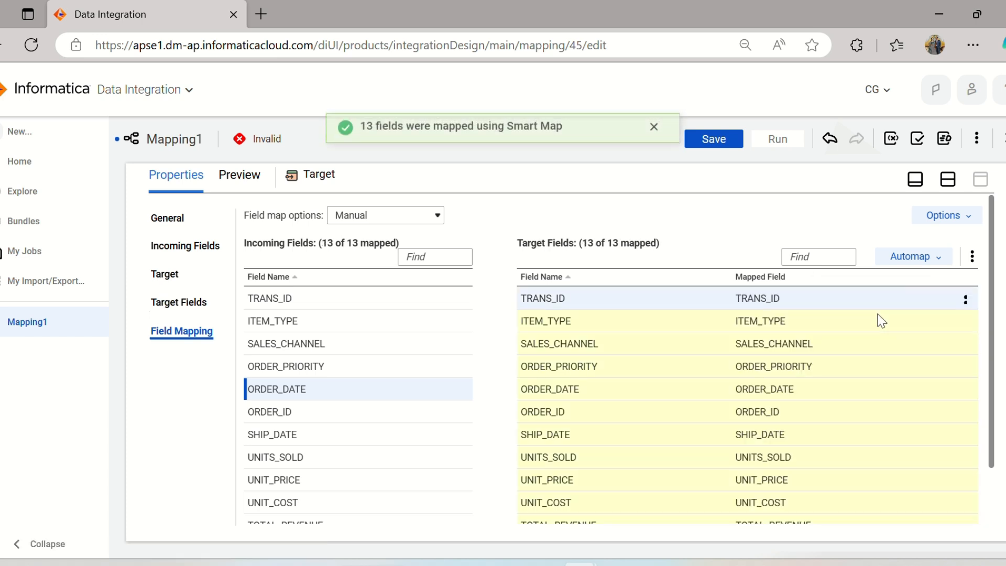
Check the field mappings of the Target, return to the mapping design, and save the mapping as m_Filter_Tran_Sales.
{"action": "scroll", "coordinate": [446, 388], "scroll_direction": "down", "scroll_amount": 2}
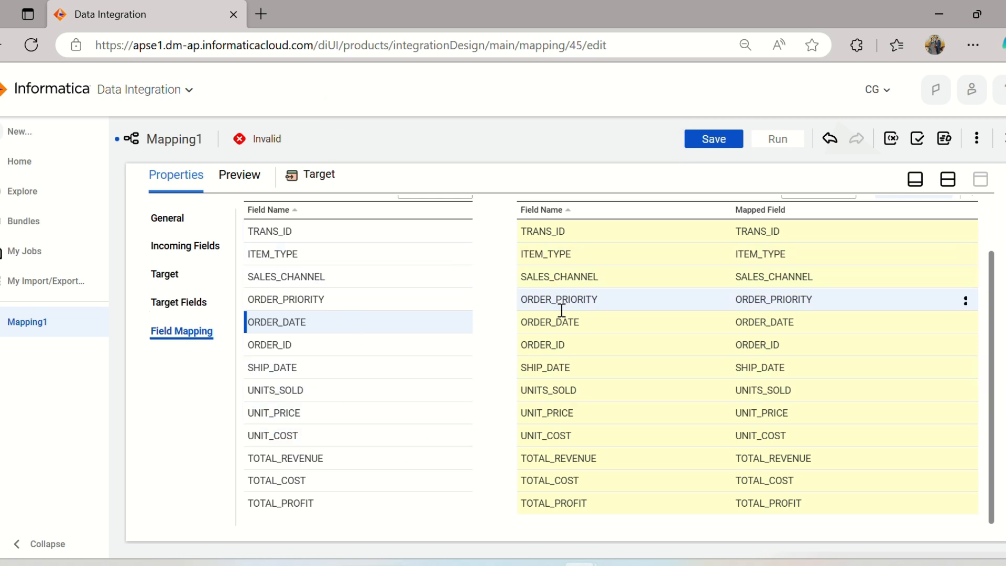
{"action": "scroll", "coordinate": [577, 367], "scroll_direction": "up", "scroll_amount": 1}
{"action": "scroll", "coordinate": [578, 367], "scroll_direction": "down", "scroll_amount": 1}
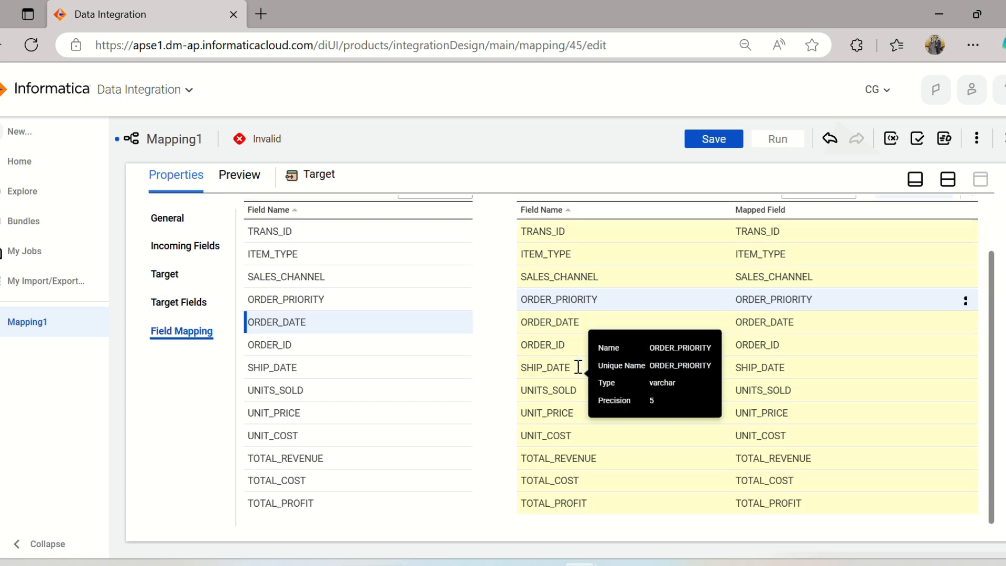
{"action": "scroll", "coordinate": [578, 369], "scroll_direction": "up", "scroll_amount": 1}
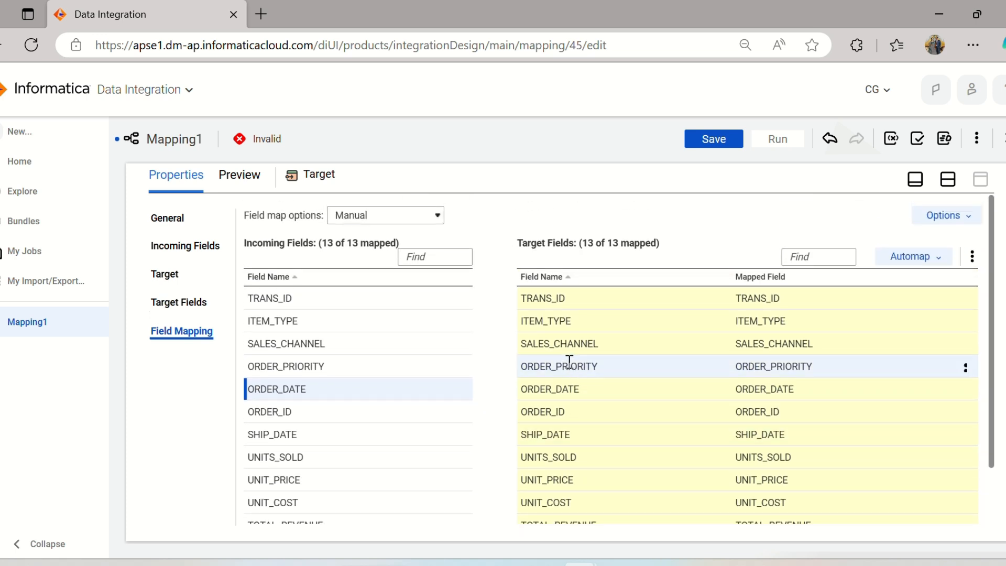
{"action": "left_click", "coordinate": [947, 180]}
{"action": "left_click", "coordinate": [737, 140]}
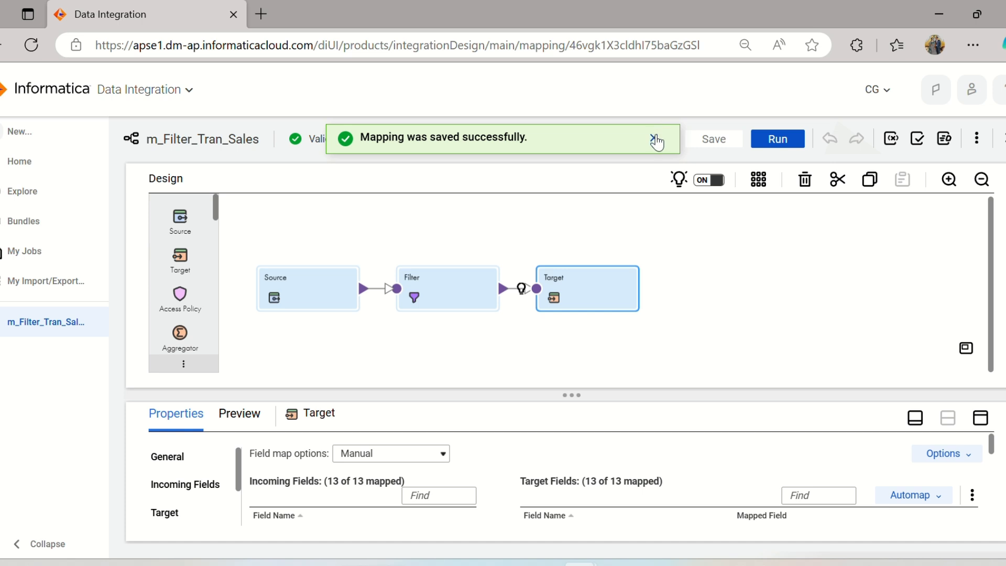
Dismiss the save notification and run the mapping m_Filter_Tran_Sales.
{"action": "left_click", "coordinate": [655, 141]}
{"action": "left_click", "coordinate": [754, 269]}
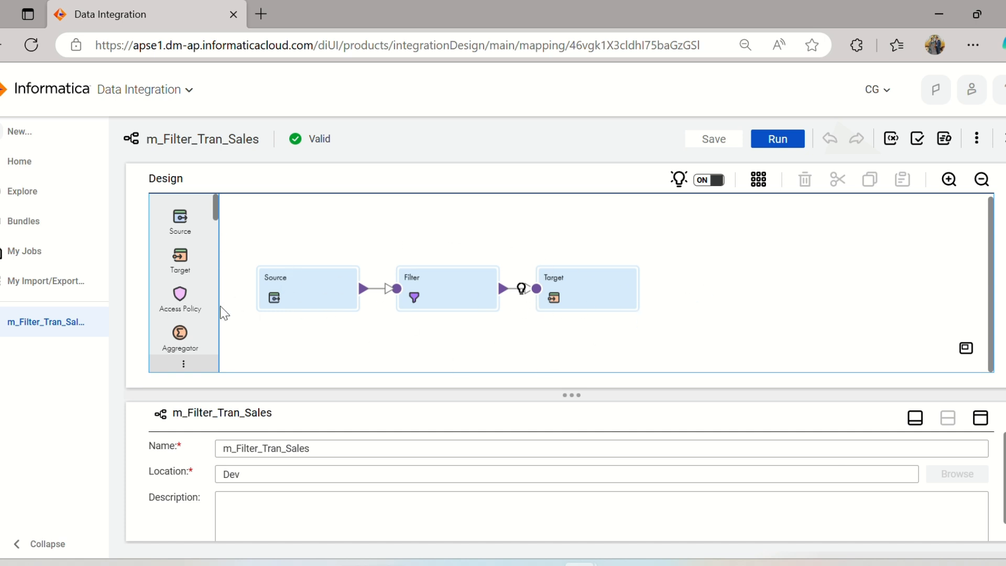
{"action": "left_click", "coordinate": [788, 138]}
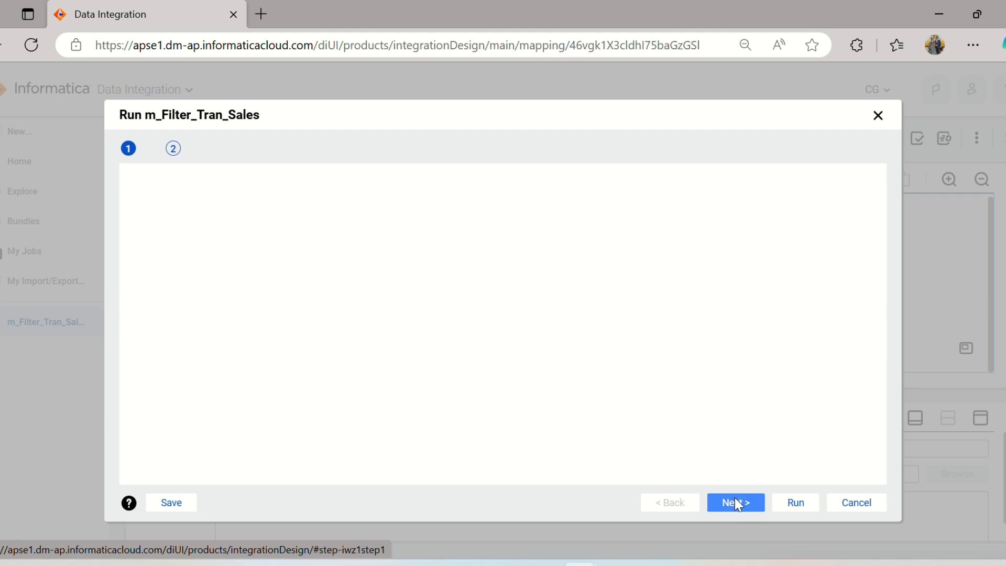
{"action": "left_click", "coordinate": [795, 504]}
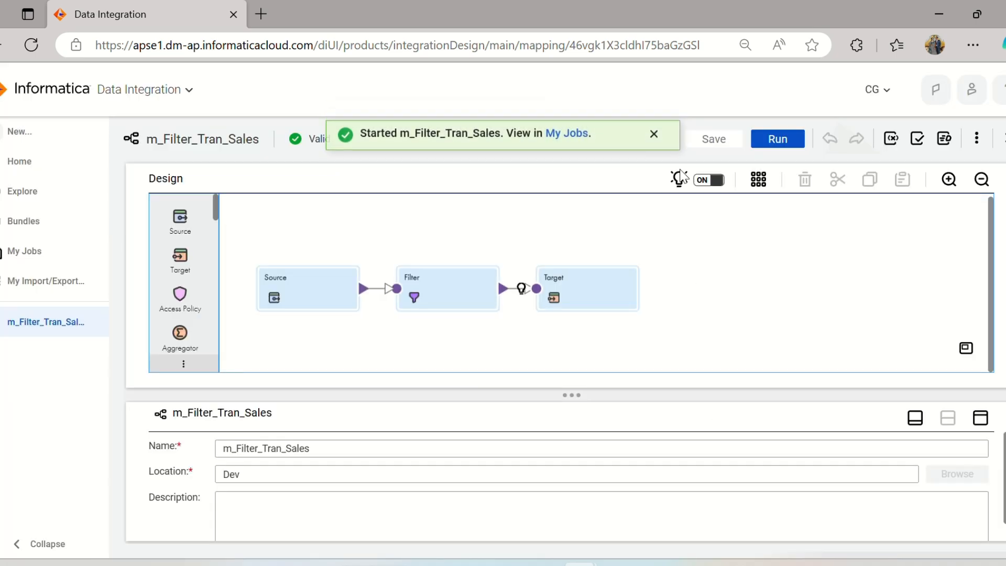
Open the job list from the start notification and refresh it to follow the m_Filter_Tran_Sales run's status and rows processed.
{"action": "left_click", "coordinate": [570, 136]}
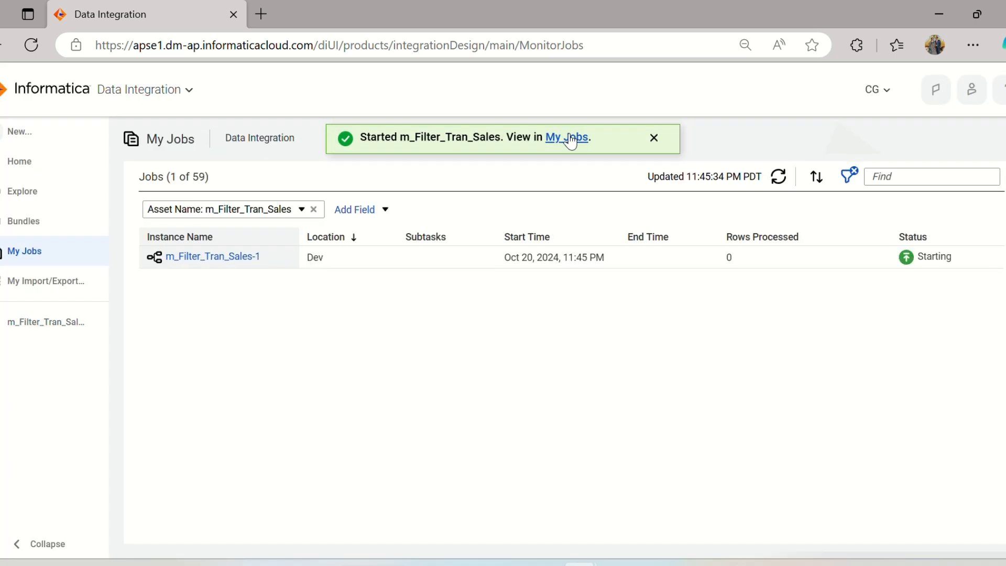
{"action": "left_click", "coordinate": [778, 180]}
{"action": "left_click", "coordinate": [779, 181]}
{"action": "left_click", "coordinate": [779, 179]}
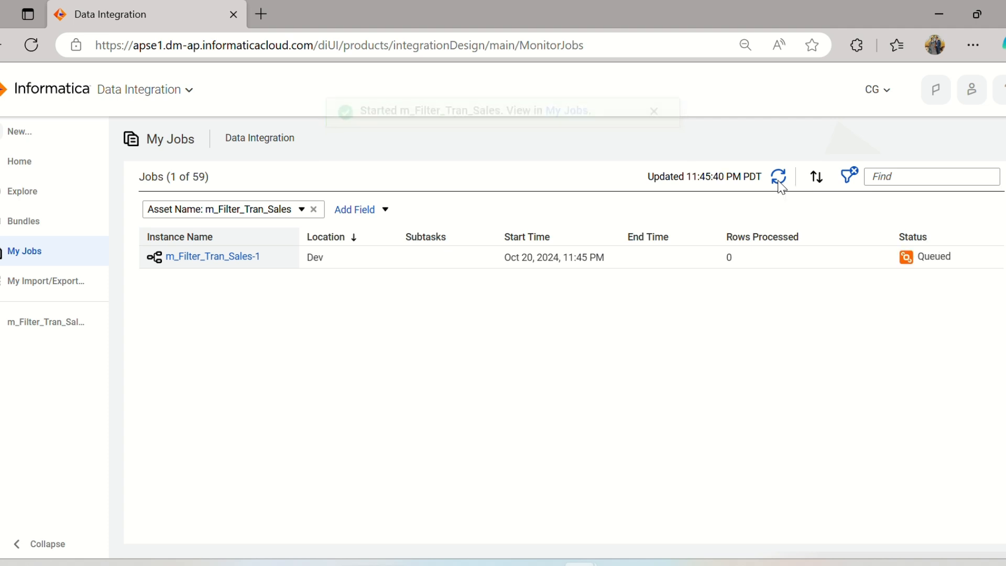
{"action": "left_click", "coordinate": [779, 180]}
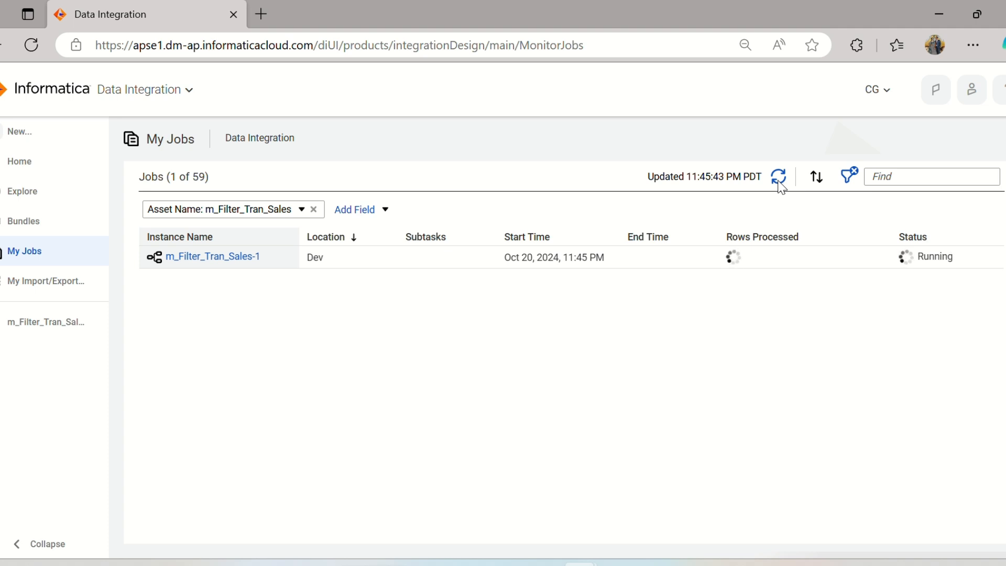
{"action": "left_click", "coordinate": [780, 178]}
{"action": "left_click", "coordinate": [778, 179]}
{"action": "left_click", "coordinate": [779, 179]}
{"action": "left_click", "coordinate": [778, 180]}
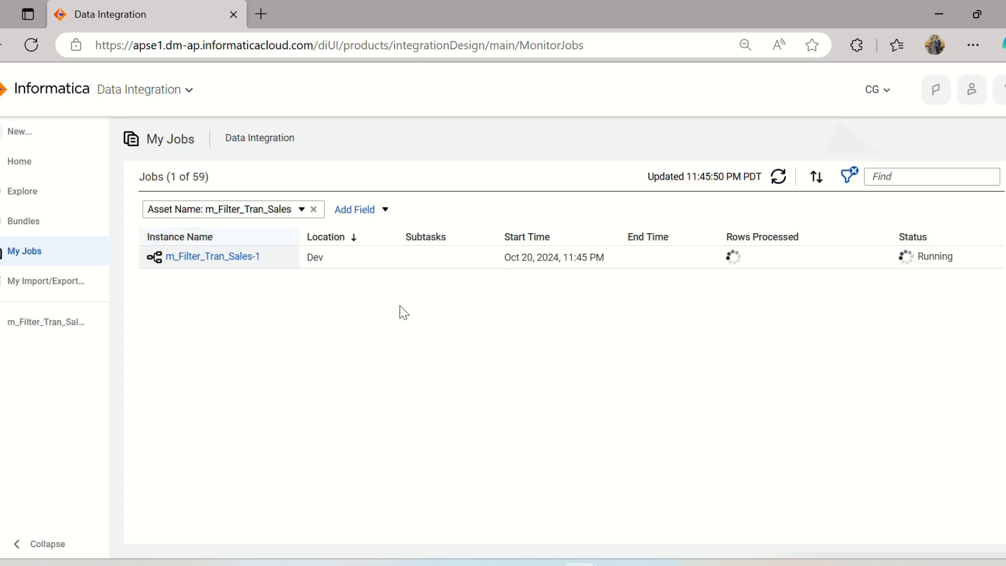
{"action": "left_click", "coordinate": [777, 178]}
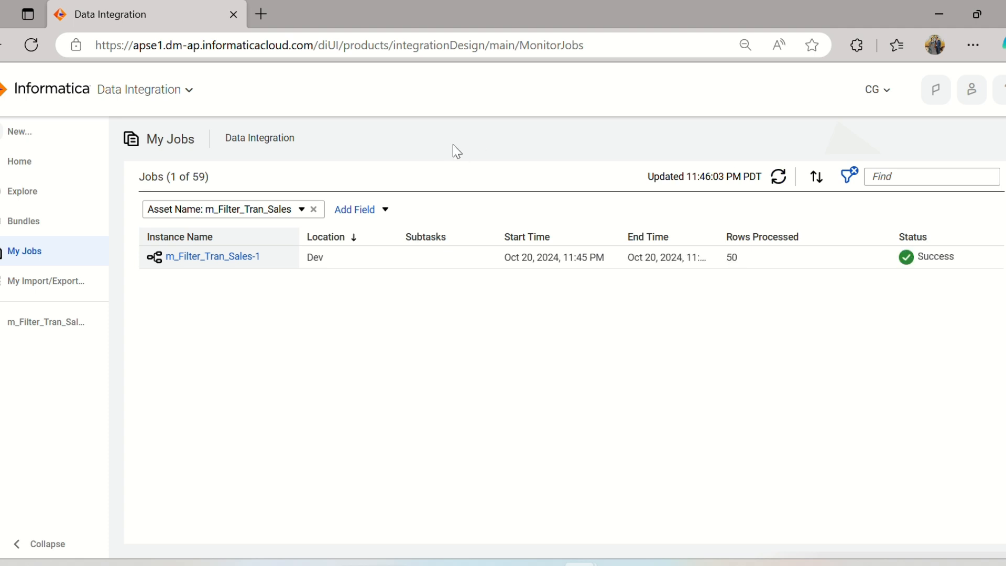
{"action": "mouse_move", "coordinate": [716, 250]}
{"action": "left_click", "coordinate": [781, 177]}
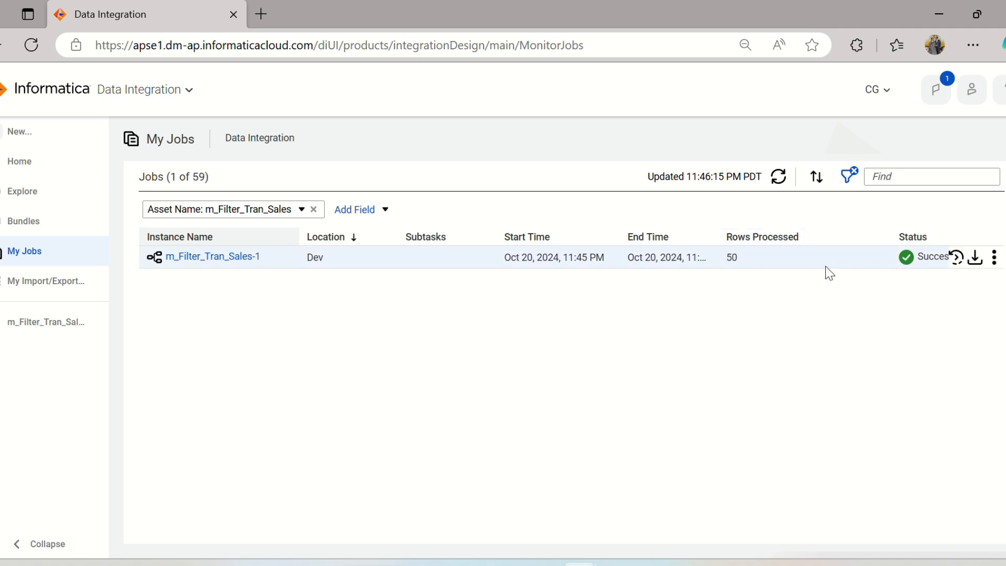
Switch to SQL Developer, rerun select * from T_trans_Details; and check the SALES_CHANNEL values of the loaded rows.
{"action": "left_click", "coordinate": [618, 563]}
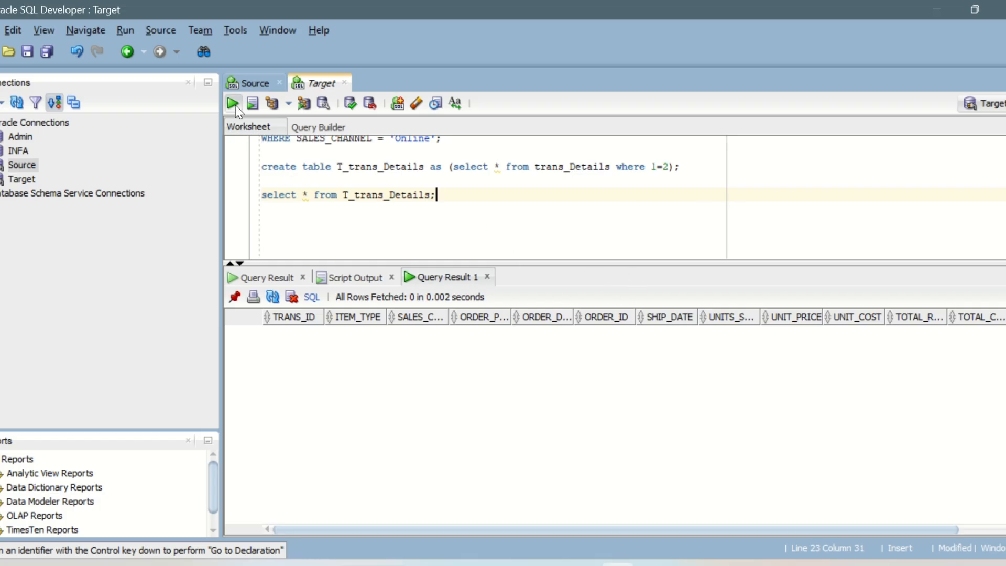
{"action": "left_click", "coordinate": [235, 106]}
{"action": "left_click", "coordinate": [454, 332]}
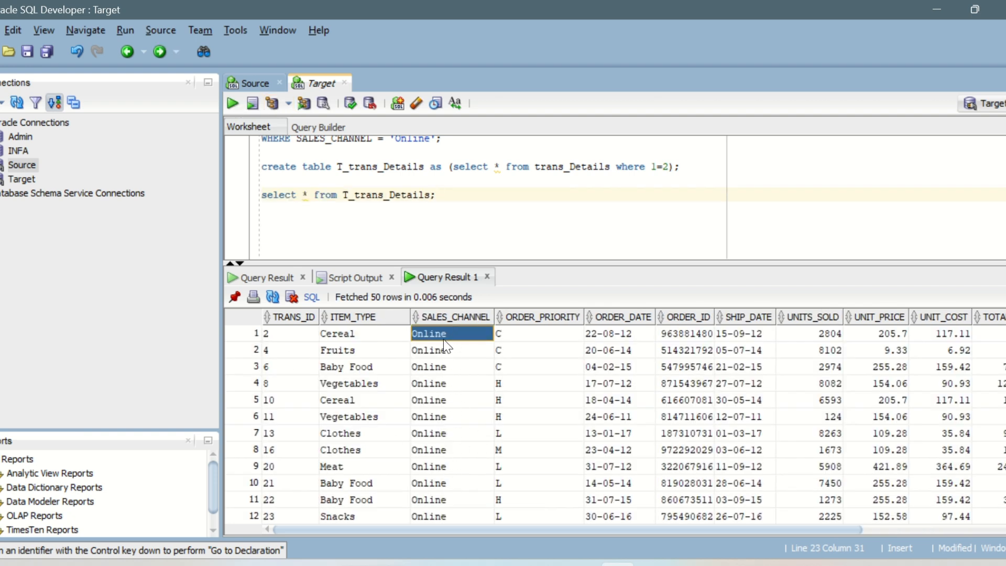
{"action": "left_click_drag", "start_coordinate": [444, 351], "coordinate": [460, 468]}
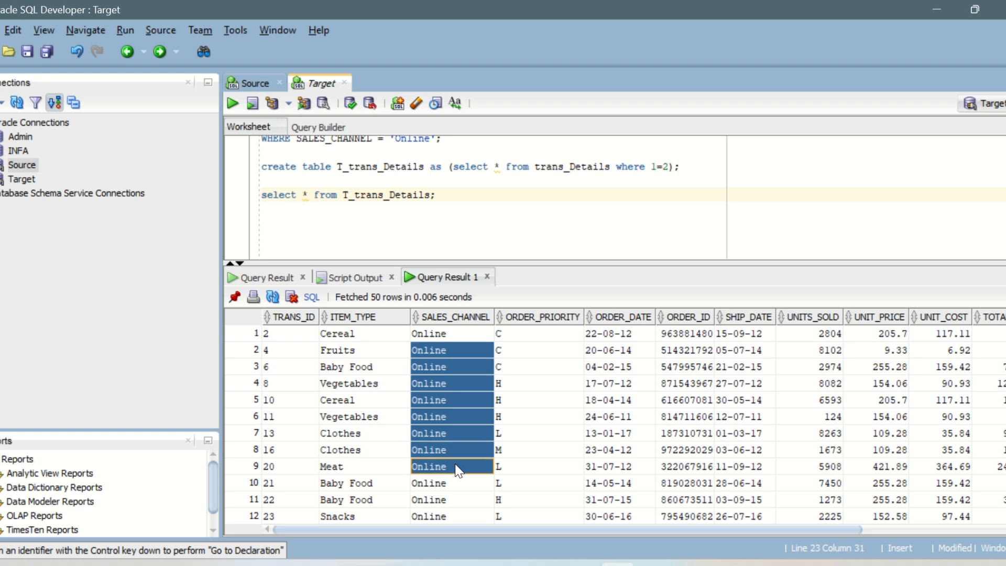
Count the rows of the T_trans_Details query result and close the count dialog.
{"action": "scroll", "coordinate": [460, 396], "scroll_direction": "down", "scroll_amount": 12}
{"action": "right_click", "coordinate": [460, 395]}
{"action": "left_click", "coordinate": [503, 457]}
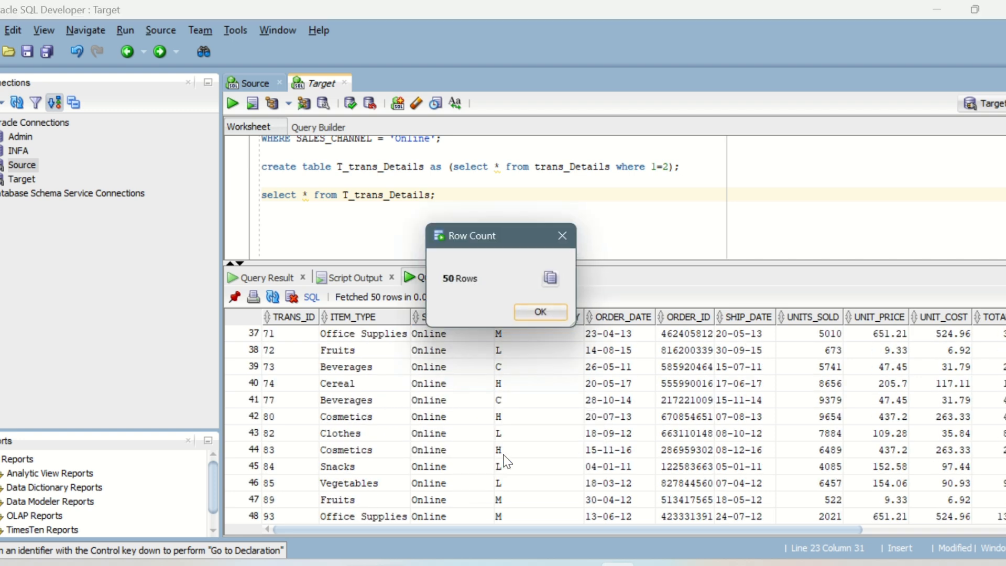
{"action": "left_click", "coordinate": [545, 312]}
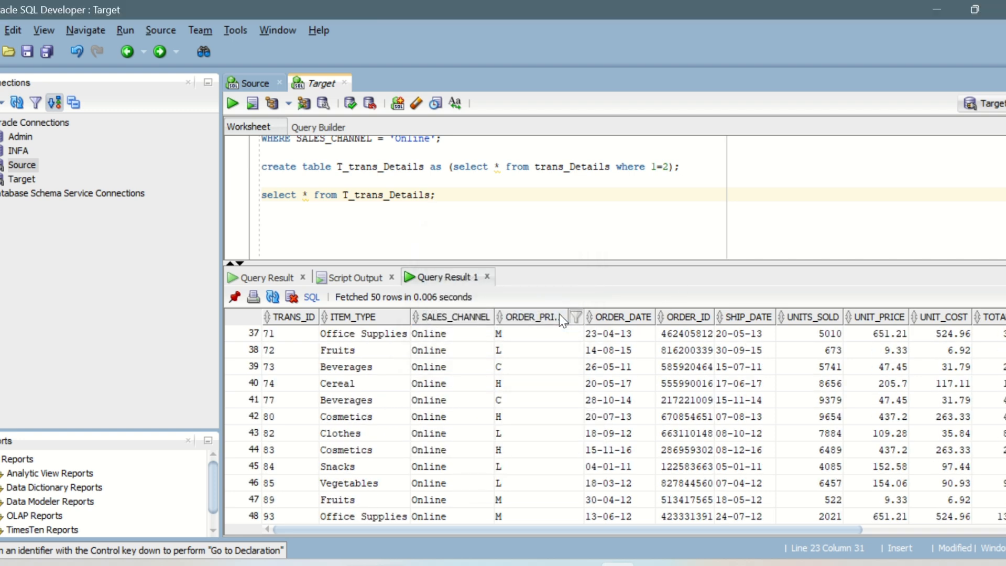
Switch to the IICS_Daily_Notes document in Word and review the Order_priority example condition with its priority values.
{"action": "left_click", "coordinate": [657, 555]}
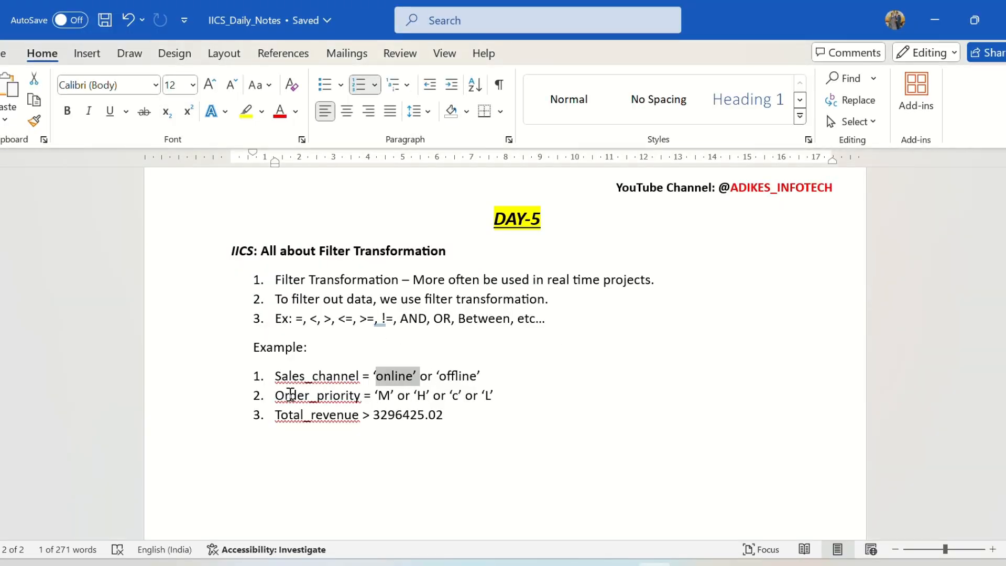
{"action": "left_click_drag", "start_coordinate": [274, 395], "coordinate": [496, 401]}
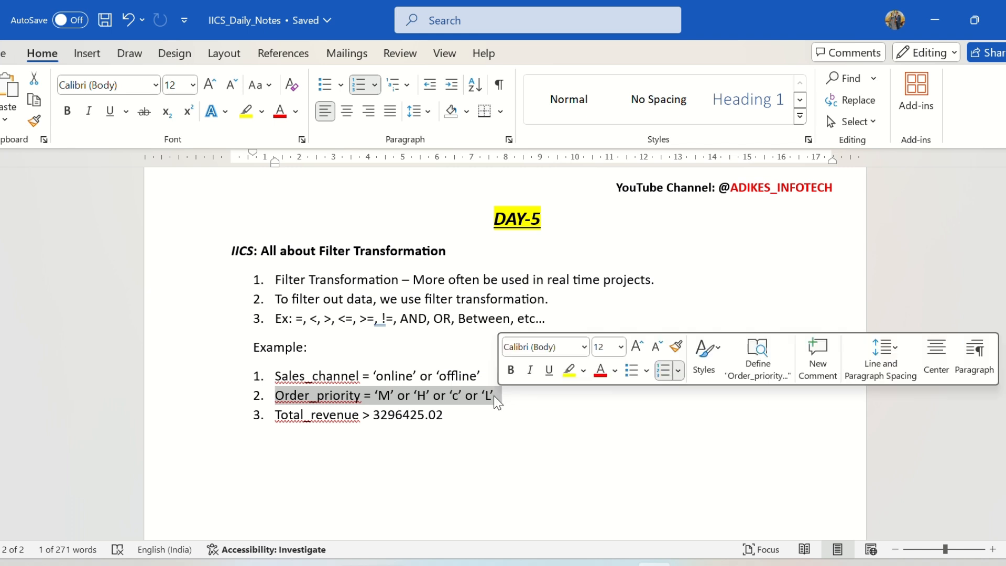
{"action": "double_click", "coordinate": [391, 396]}
{"action": "double_click", "coordinate": [426, 397]}
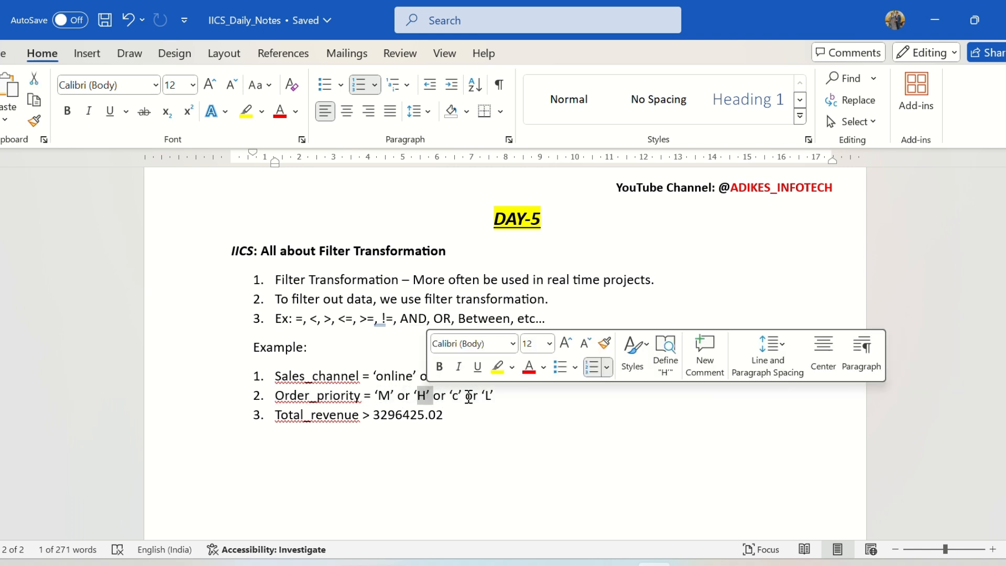
{"action": "double_click", "coordinate": [458, 397]}
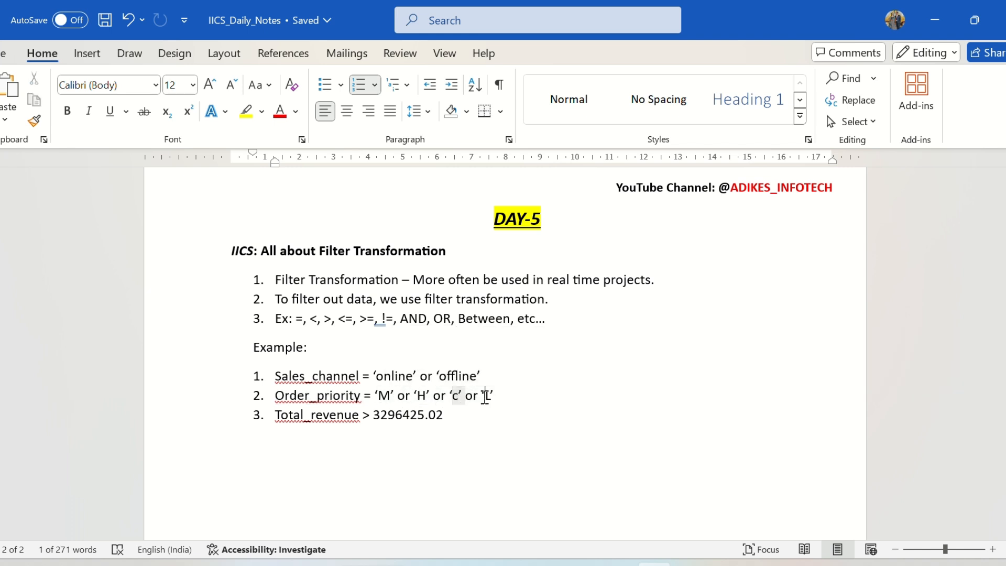
{"action": "left_click", "coordinate": [441, 402]}
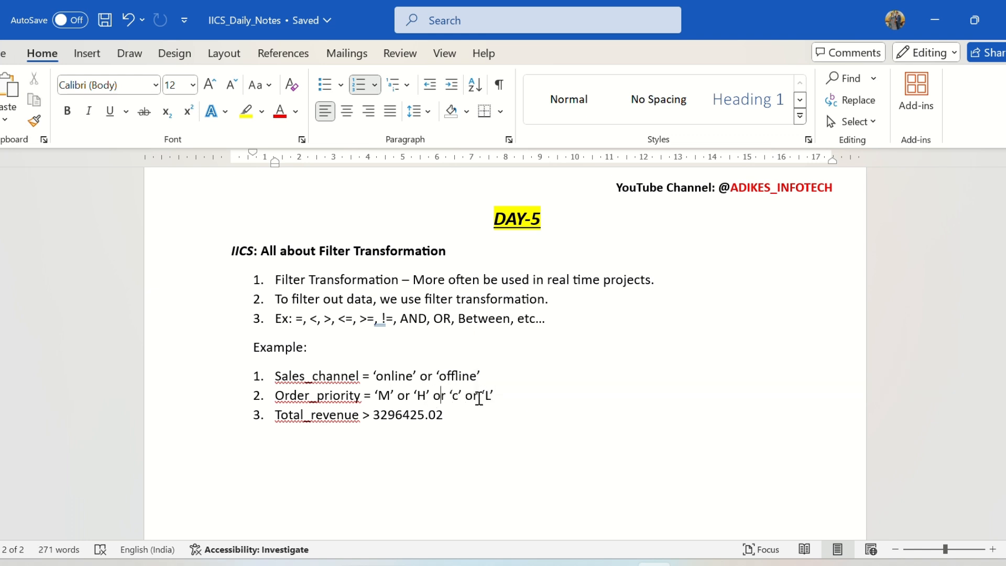
Remove the 'c' option and its following "or" from the Order_priority example in the notes.
{"action": "left_click_drag", "start_coordinate": [479, 398], "coordinate": [451, 397]}
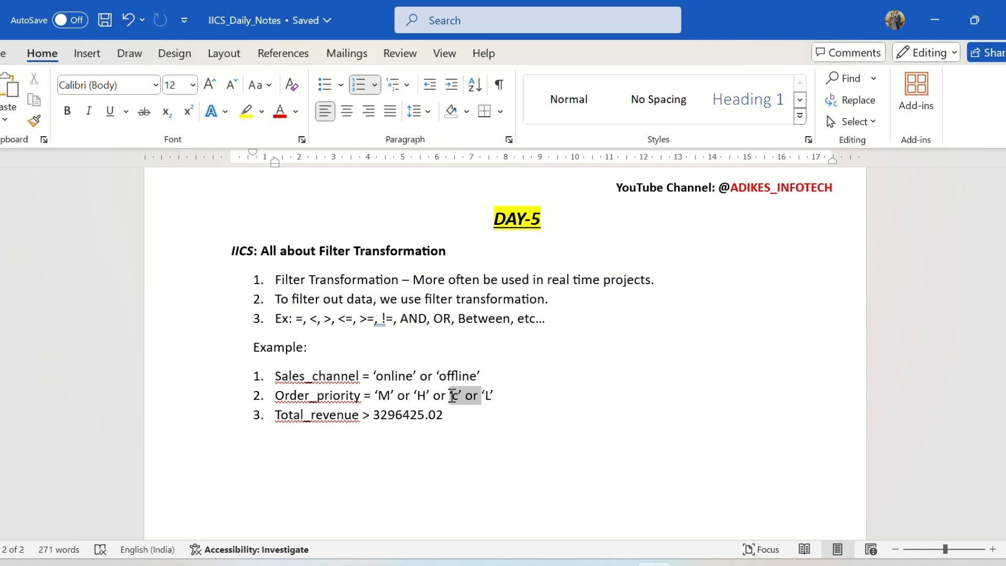
{"action": "key", "text": "BackSpace"}
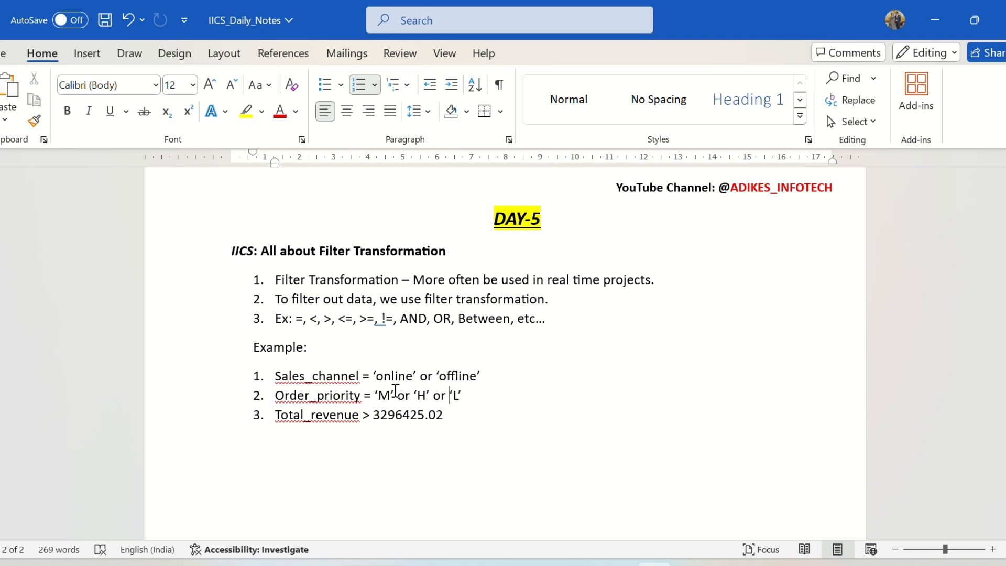
{"action": "left_click", "coordinate": [469, 394]}
Back in SQL Developer, extend the trans_Details query's condition to ORDER_PRIORITY IN ('M','H','L') and run it.
{"action": "key", "text": "alt+Tab"}
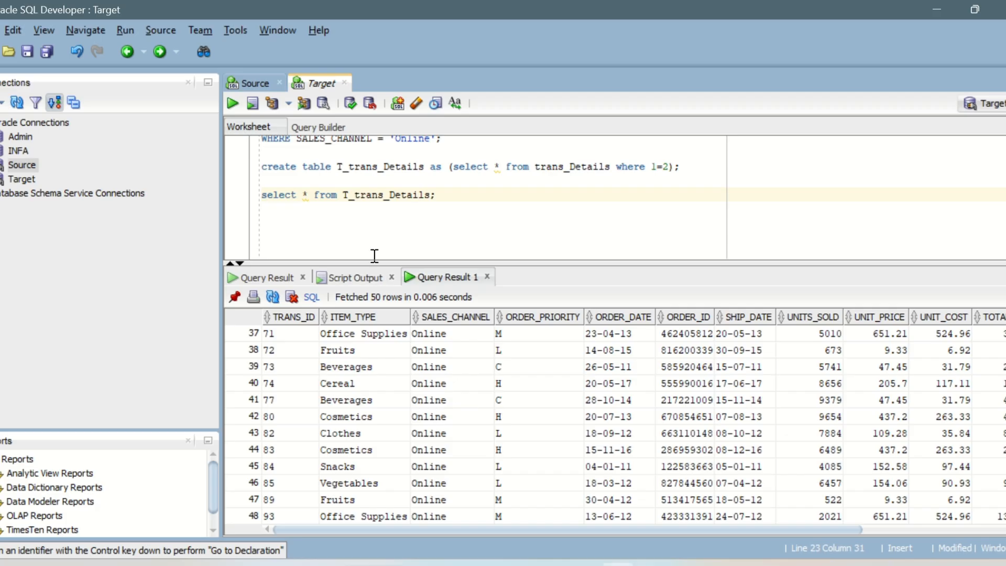
{"action": "scroll", "coordinate": [377, 210], "scroll_direction": "up", "scroll_amount": 3}
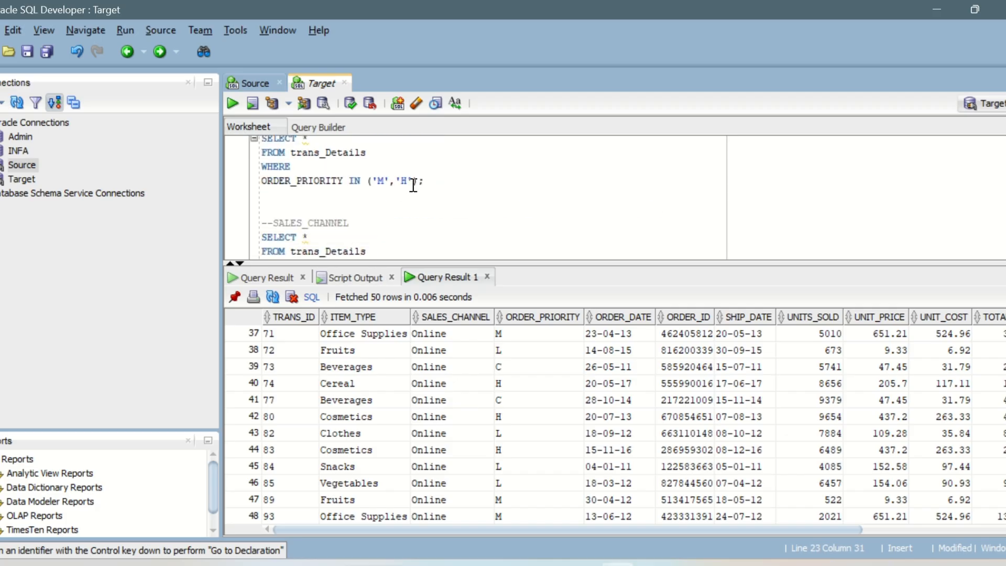
{"action": "left_click", "coordinate": [415, 184]}
{"action": "type", "text": ","}
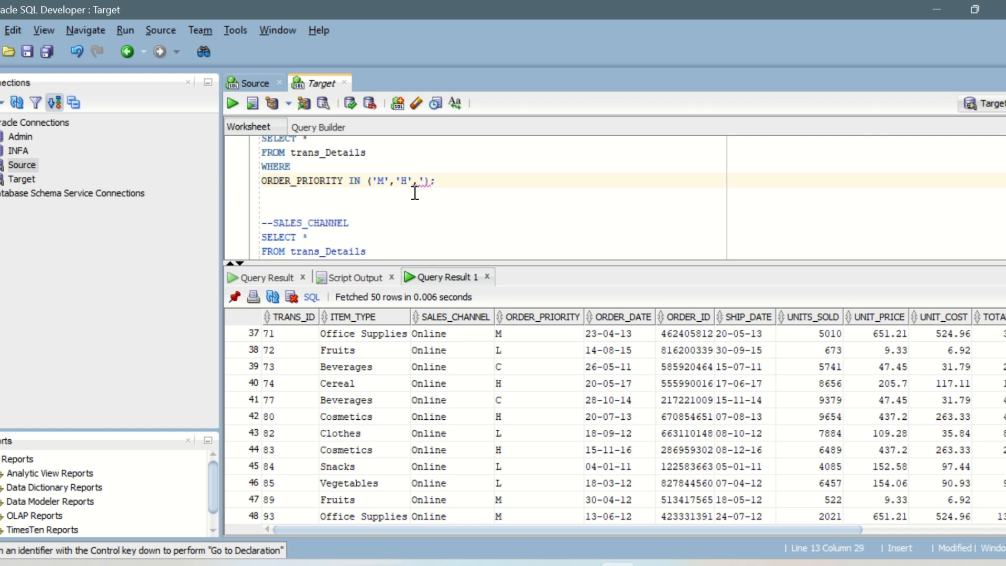
{"action": "type", "text": "'L'"}
{"action": "key", "text": "ctrl+Return"}
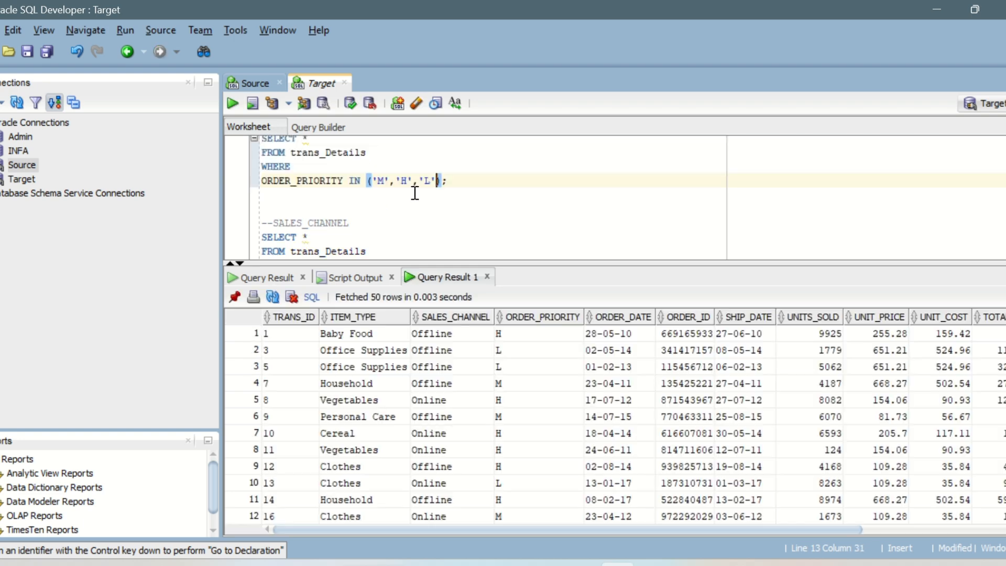
Look through the order priority query result and count its rows.
{"action": "scroll", "coordinate": [519, 364], "scroll_direction": "down", "scroll_amount": 6}
{"action": "scroll", "coordinate": [518, 364], "scroll_direction": "down", "scroll_amount": 16}
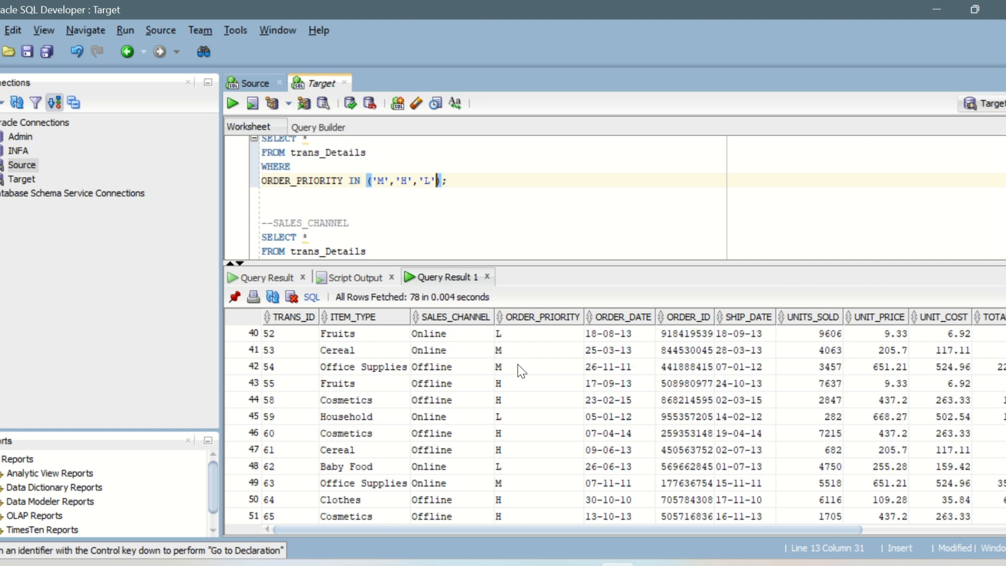
{"action": "right_click", "coordinate": [361, 390]}
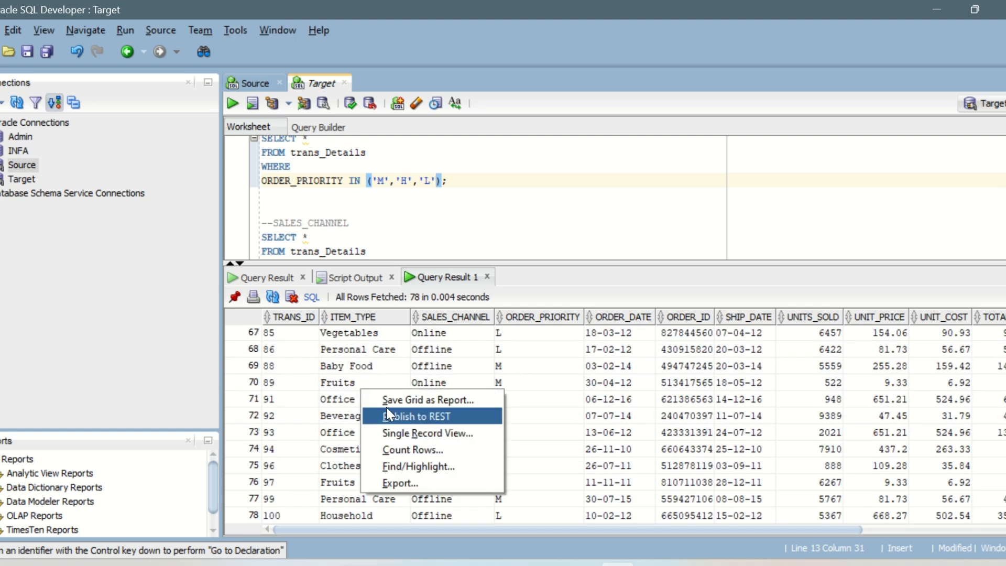
{"action": "left_click", "coordinate": [411, 449]}
{"action": "left_click", "coordinate": [543, 314]}
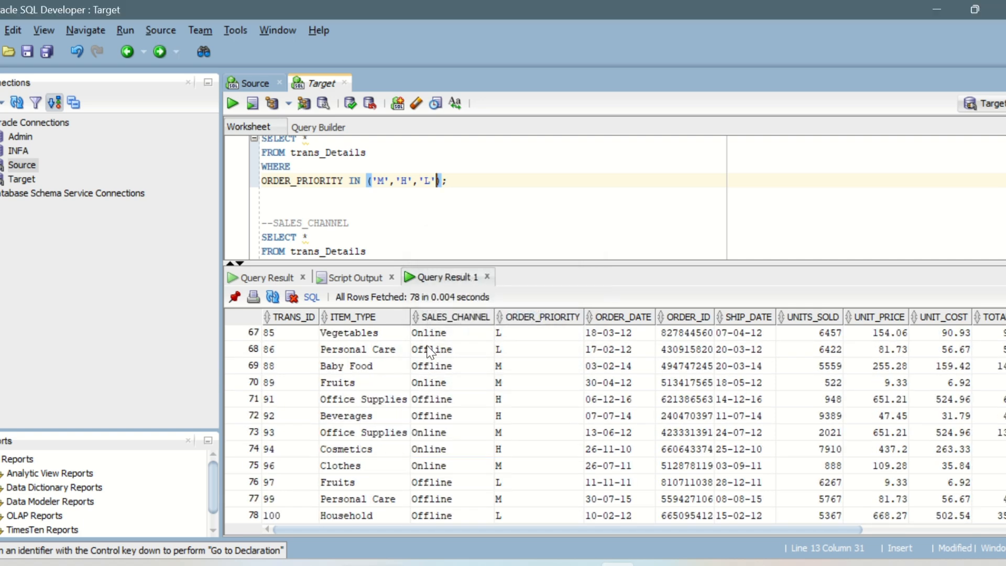
Switch back to Informatica Data Integration, reopen m_Filter_Tran_Sales, and show the Filter transformation's conditions in the maximized properties.
{"action": "mouse_move", "coordinate": [582, 563]}
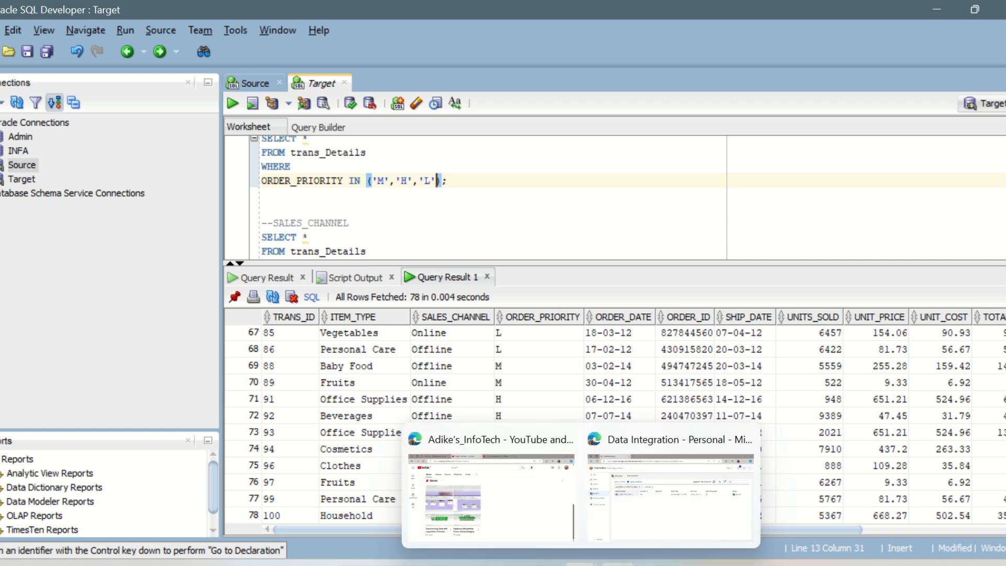
{"action": "left_click", "coordinate": [636, 511]}
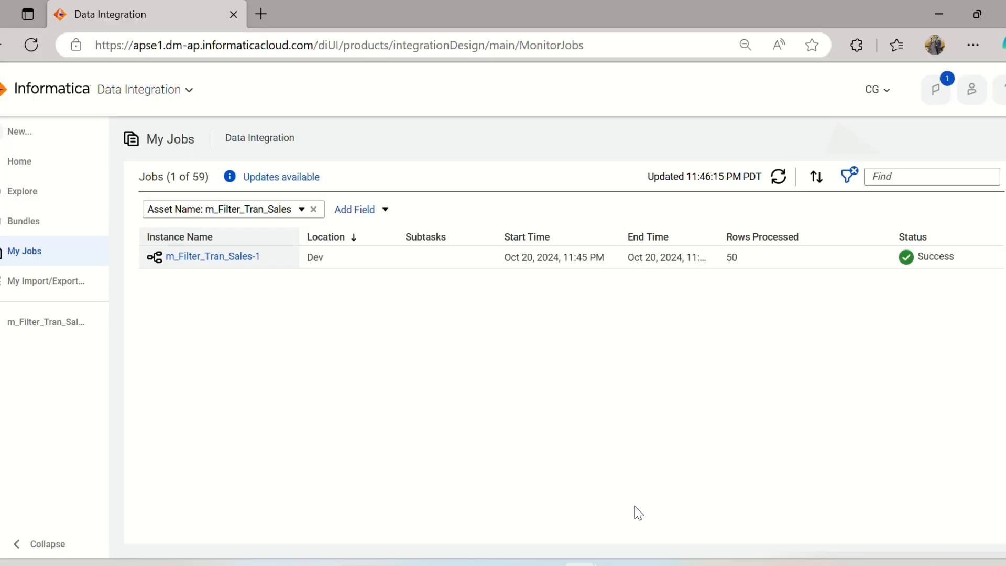
{"action": "left_click", "coordinate": [46, 324]}
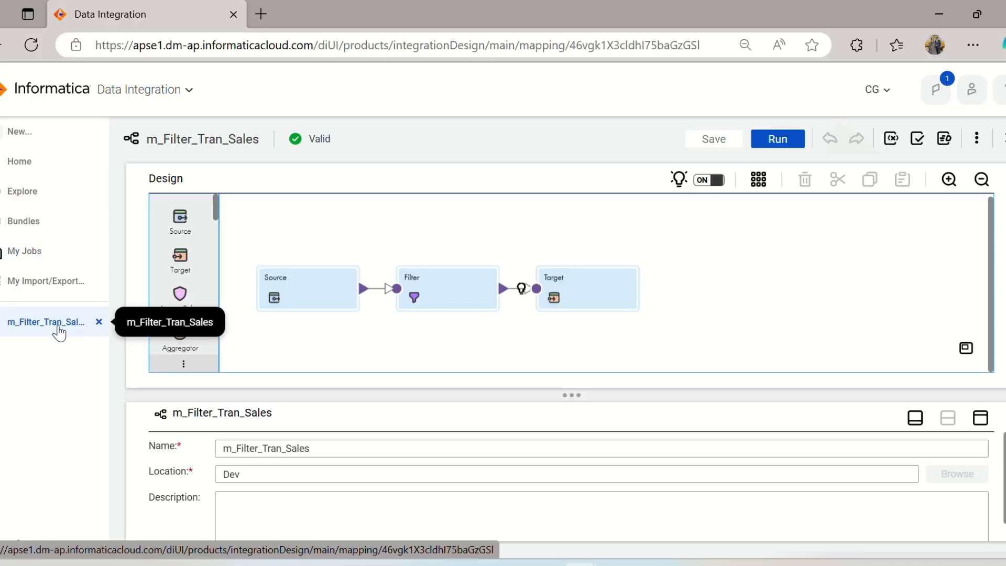
{"action": "left_click", "coordinate": [447, 297]}
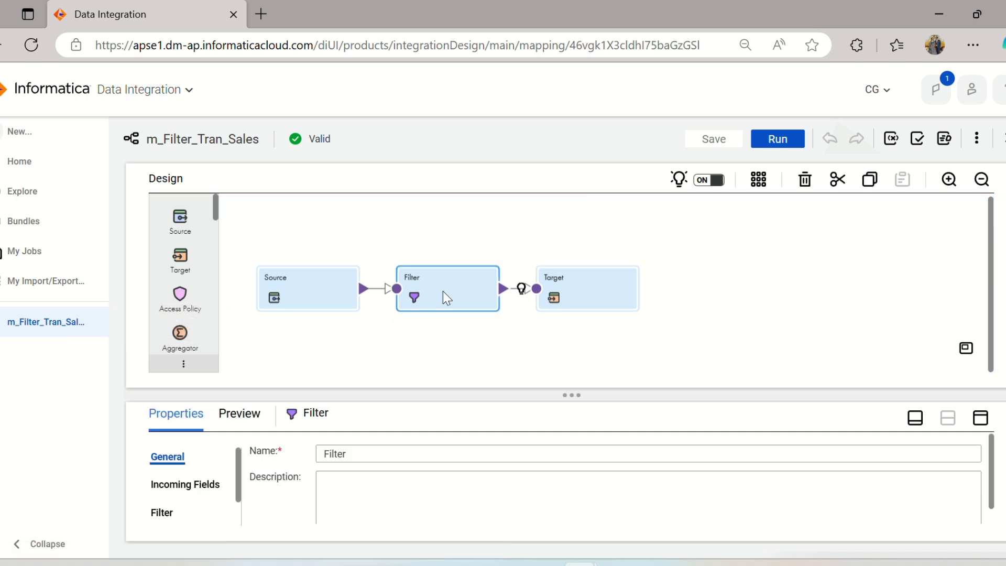
{"action": "left_click", "coordinate": [981, 417]}
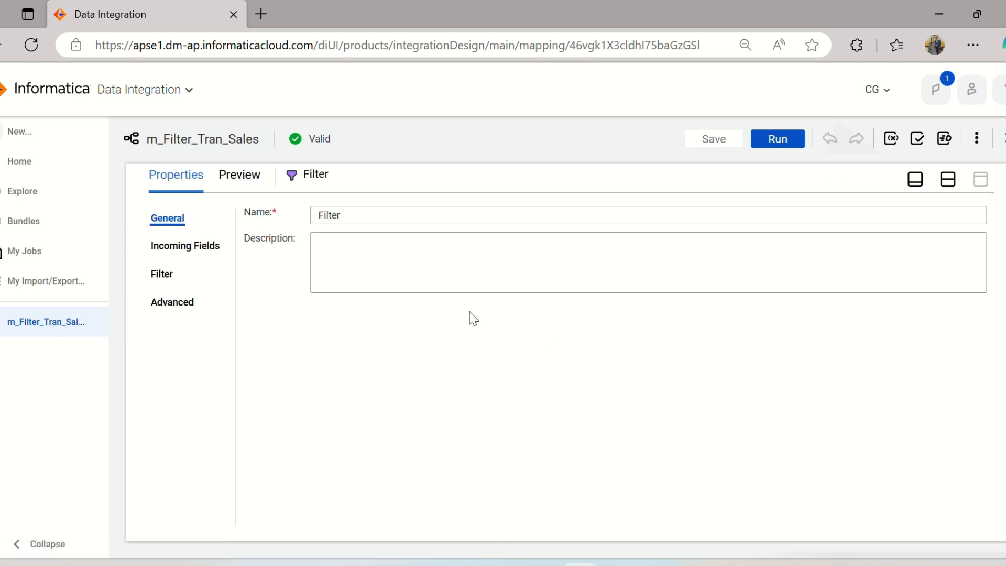
{"action": "left_click", "coordinate": [165, 277]}
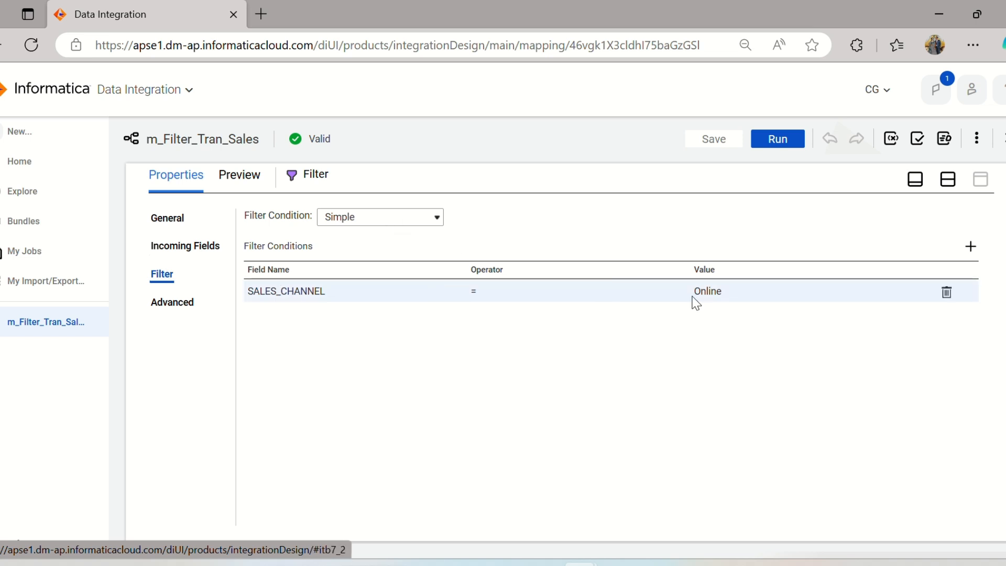
Examine the operators available for the SALES_CHANNEL filter condition, then leave the condition as it is.
{"action": "left_click", "coordinate": [562, 292]}
{"action": "left_click", "coordinate": [662, 300]}
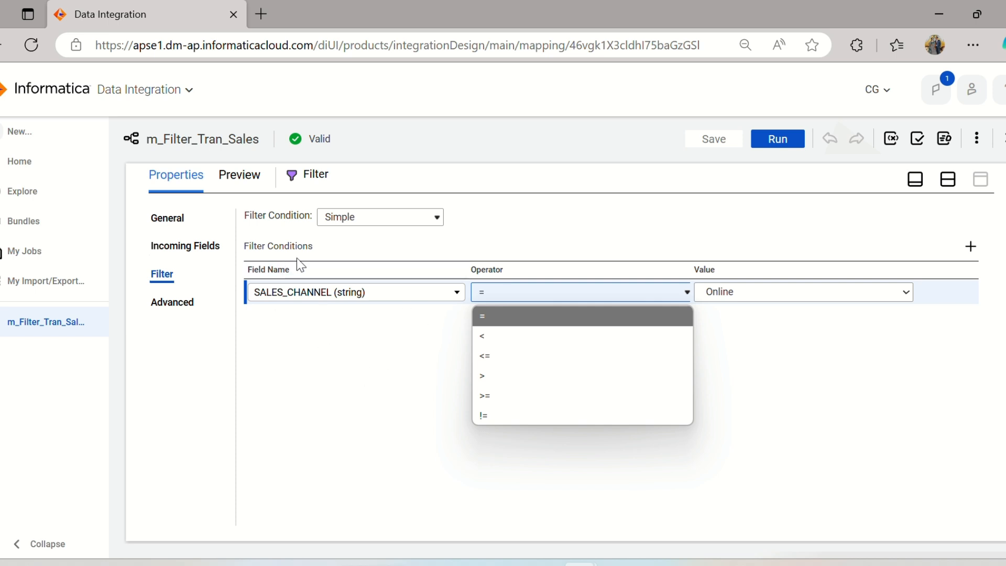
{"action": "left_click", "coordinate": [333, 239]}
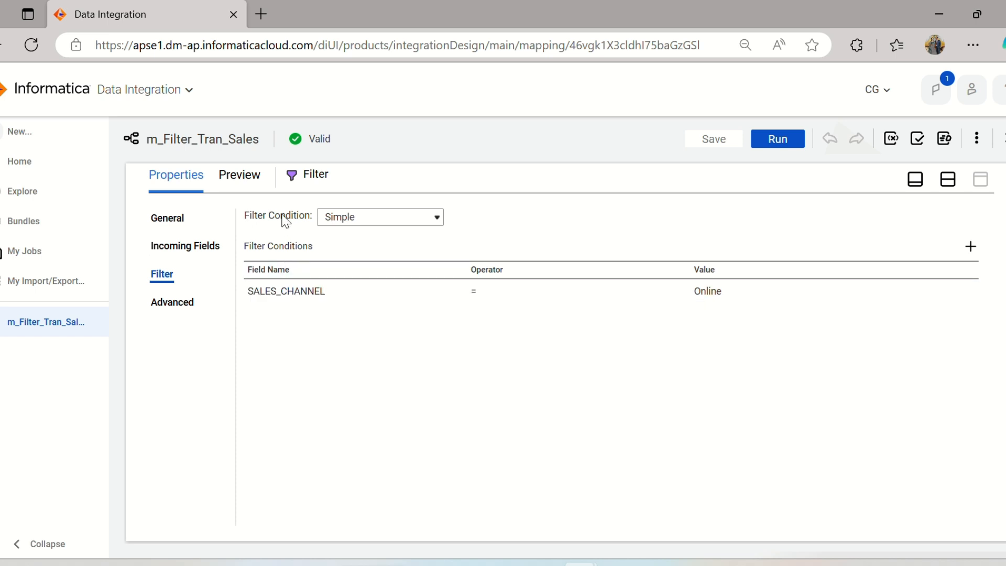
Switch the Filter transformation's condition to Advanced, confirm the change, and clear the existing SALES_CHANNEL expression in the condition editor.
{"action": "left_click", "coordinate": [436, 220]}
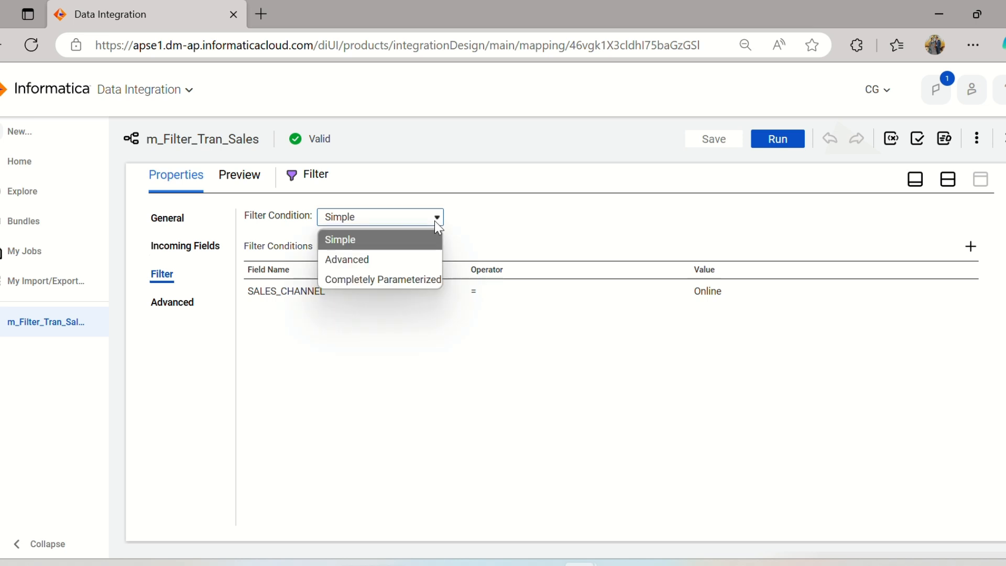
{"action": "left_click", "coordinate": [393, 259]}
{"action": "left_click", "coordinate": [526, 415]}
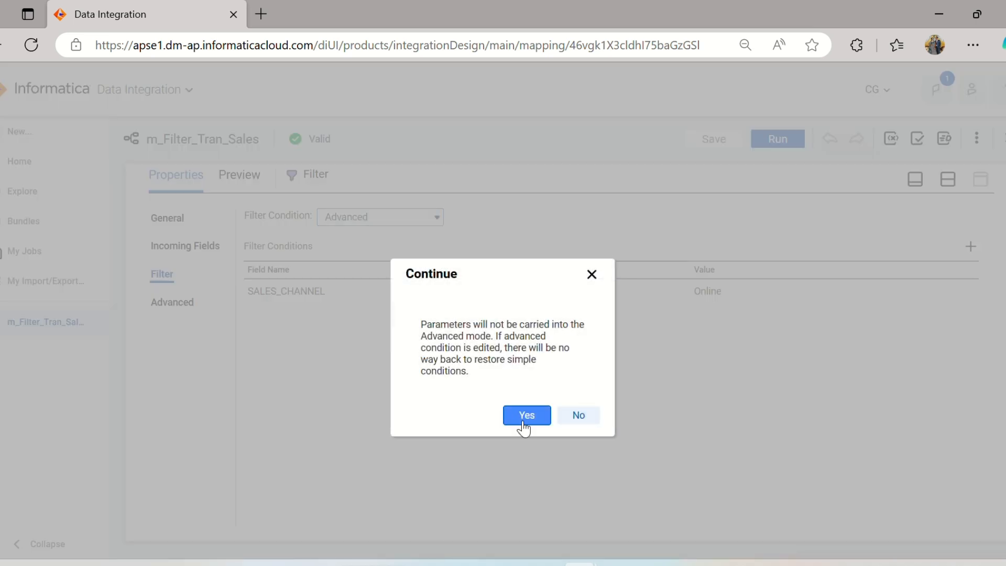
{"action": "left_click", "coordinate": [707, 220]}
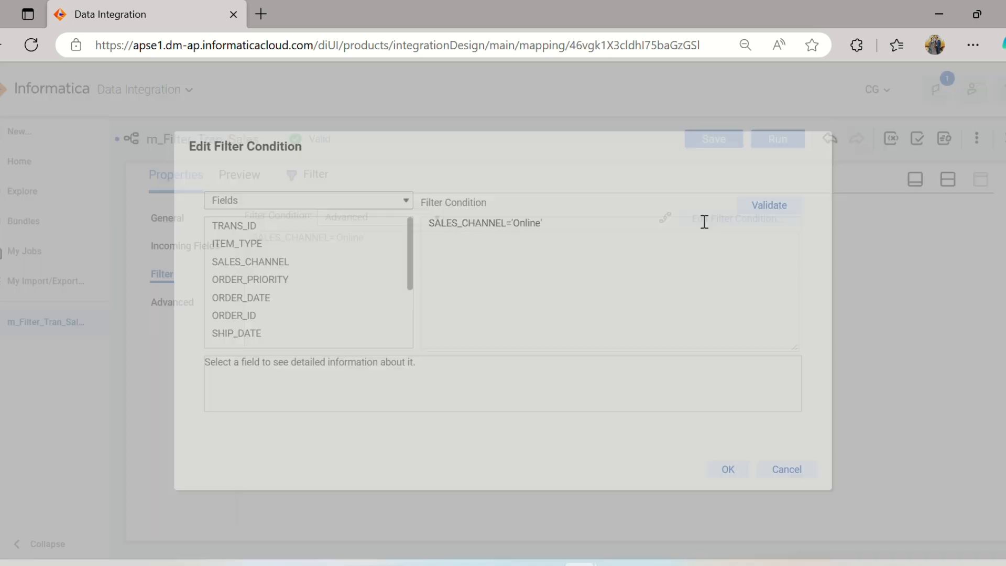
{"action": "left_click_drag", "start_coordinate": [573, 223], "coordinate": [401, 231]}
{"action": "key", "text": "BackSpace"}
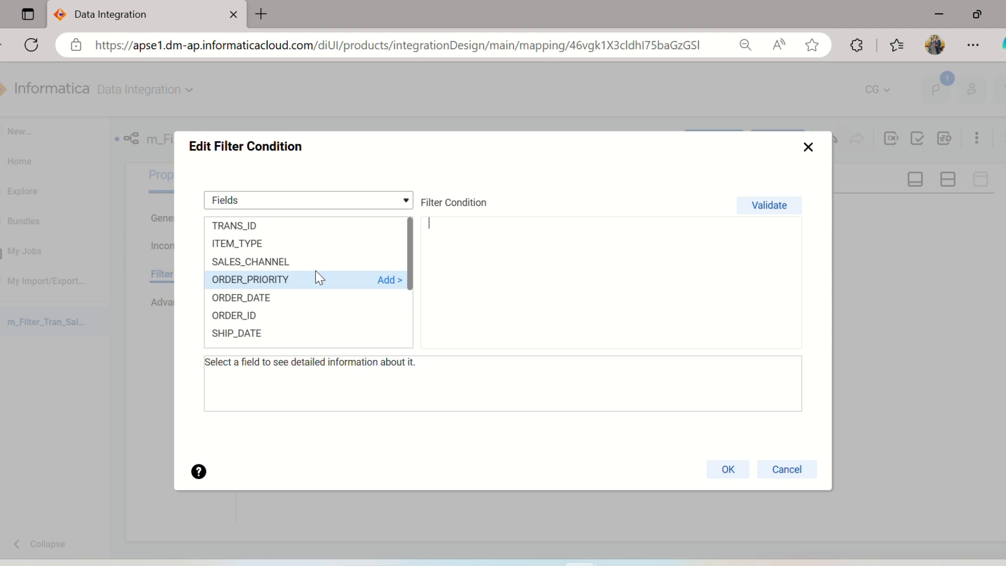
Enter the filter condition ORDER_PRIORITY = 'H' or ORDER_PRIORITY='M' or ORDER_PRIORITY = 'L' and validate it.
{"action": "left_click", "coordinate": [390, 283]}
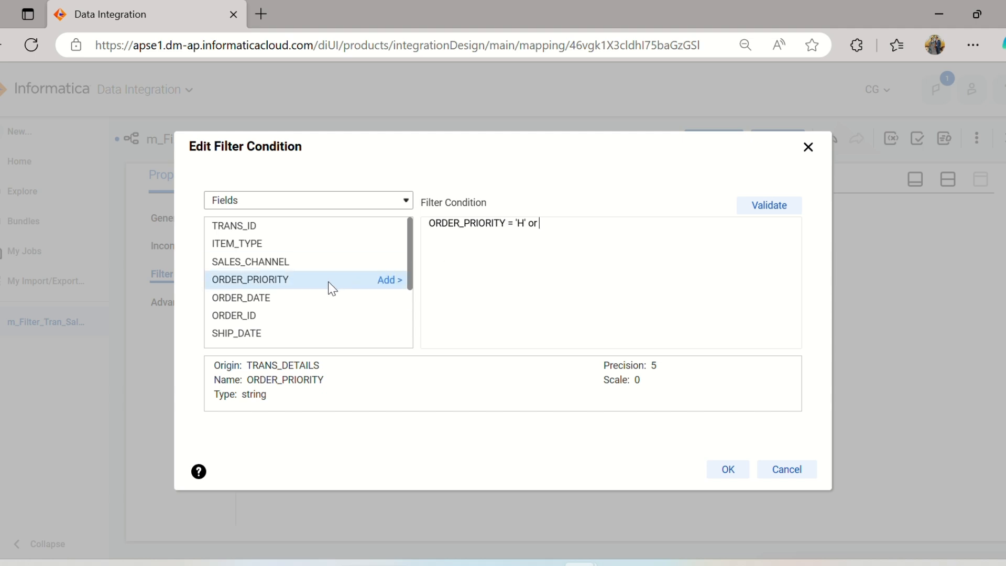
{"action": "left_click", "coordinate": [400, 283]}
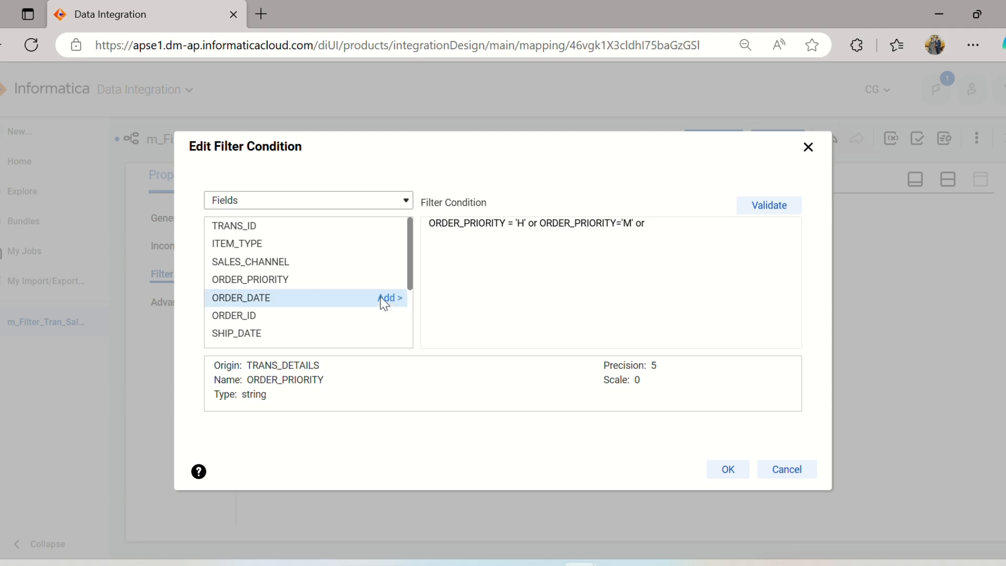
{"action": "left_click", "coordinate": [389, 280]}
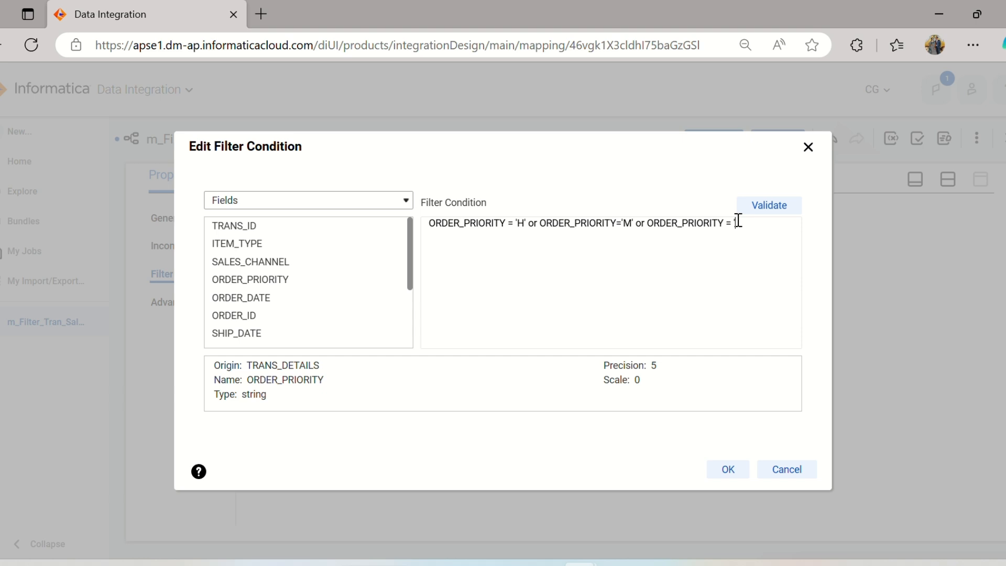
{"action": "type", "text": "= 'L"}
{"action": "left_click", "coordinate": [779, 202]}
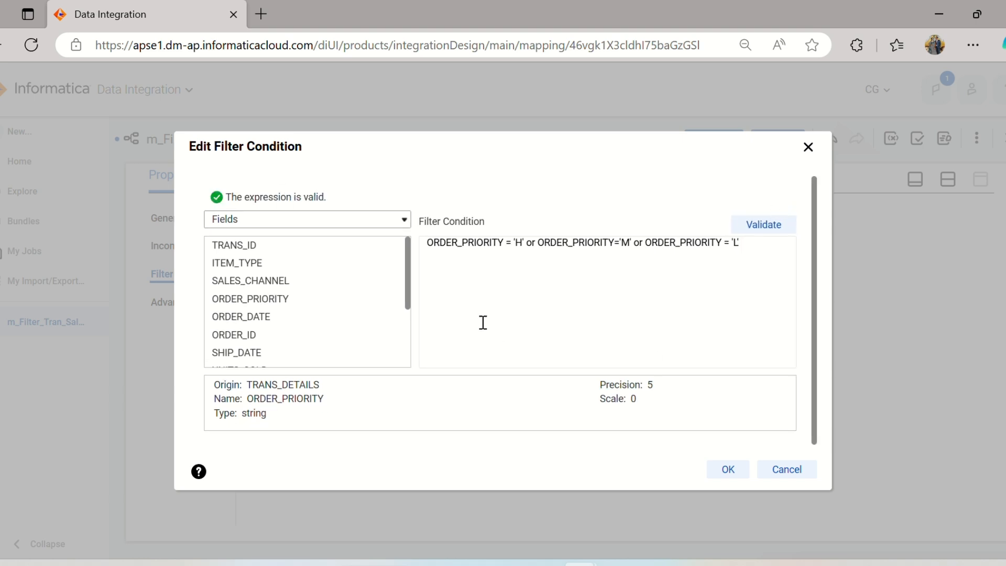
Accept the advanced filter condition, save the mapping, and dismiss the notification.
{"action": "left_click", "coordinate": [728, 470]}
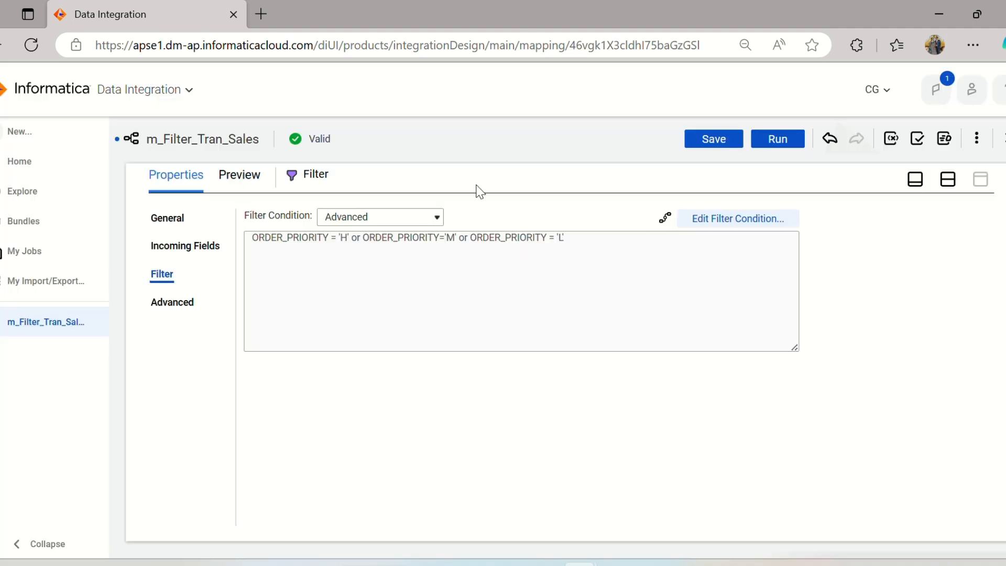
{"action": "left_click", "coordinate": [699, 139]}
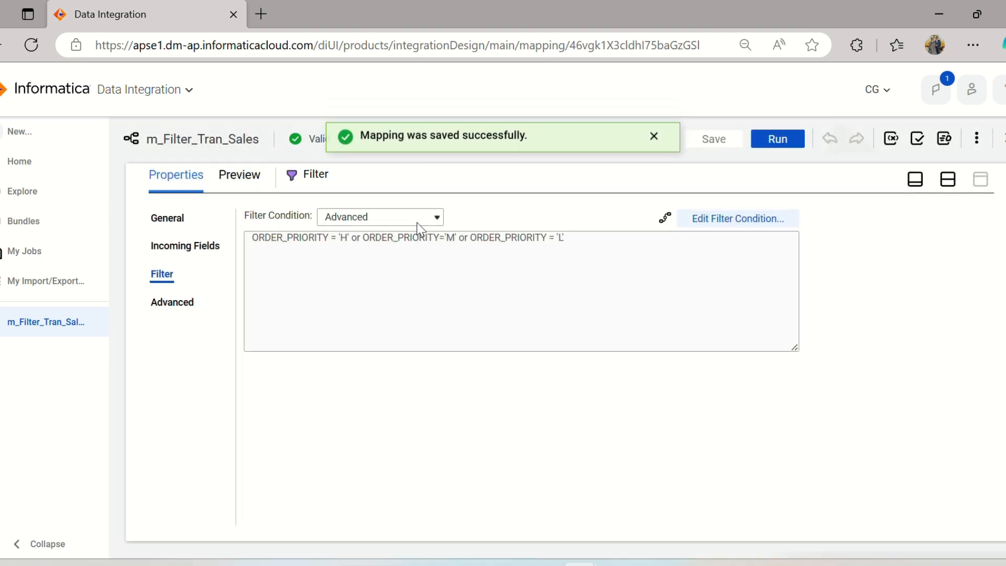
{"action": "left_click", "coordinate": [654, 138]}
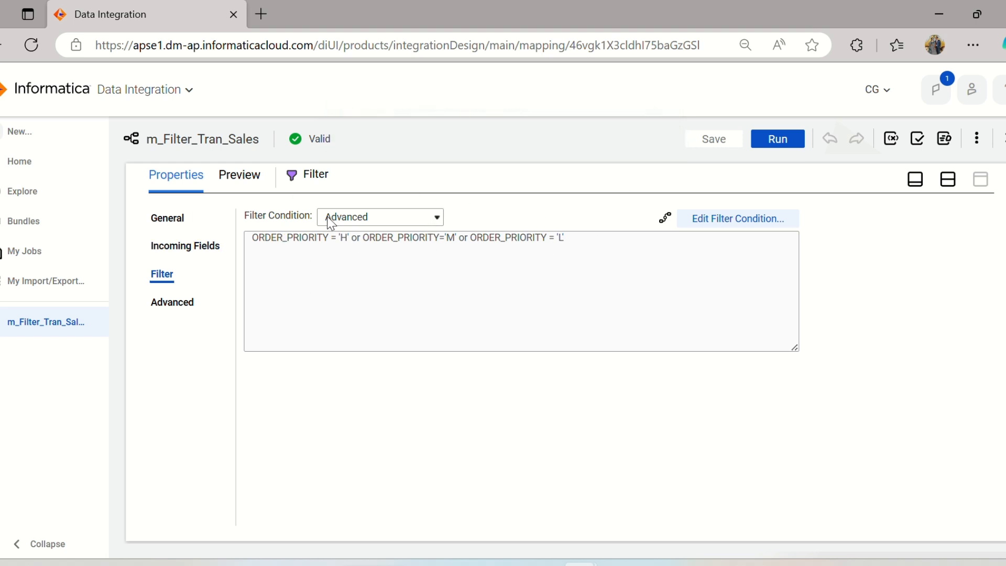
Run a data preview of the Filter transformation in the maximized pane, keeping the default runtime environment.
{"action": "left_click", "coordinate": [948, 179]}
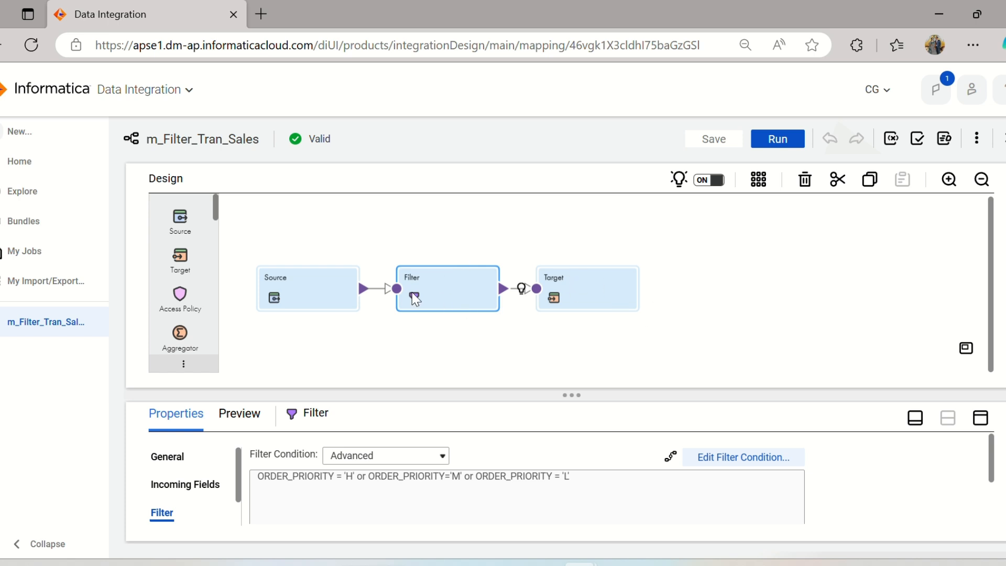
{"action": "left_click", "coordinate": [981, 418]}
{"action": "left_click", "coordinate": [247, 175]}
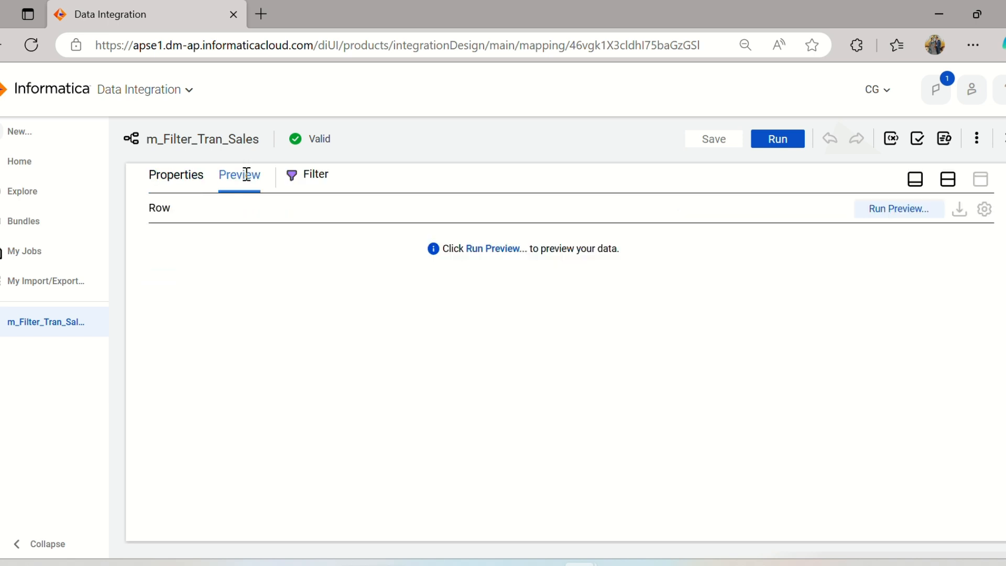
{"action": "left_click", "coordinate": [484, 249]}
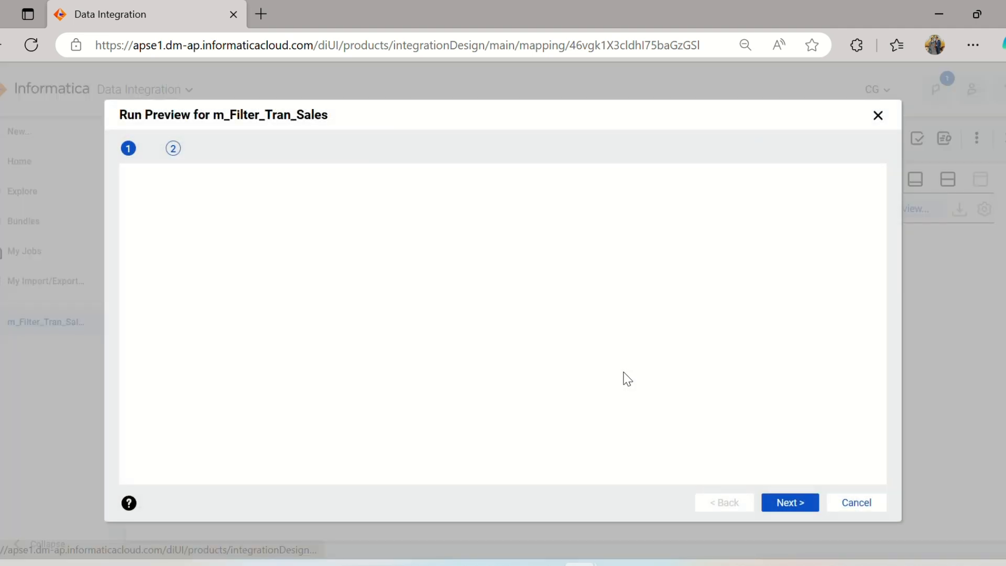
{"action": "left_click", "coordinate": [801, 506]}
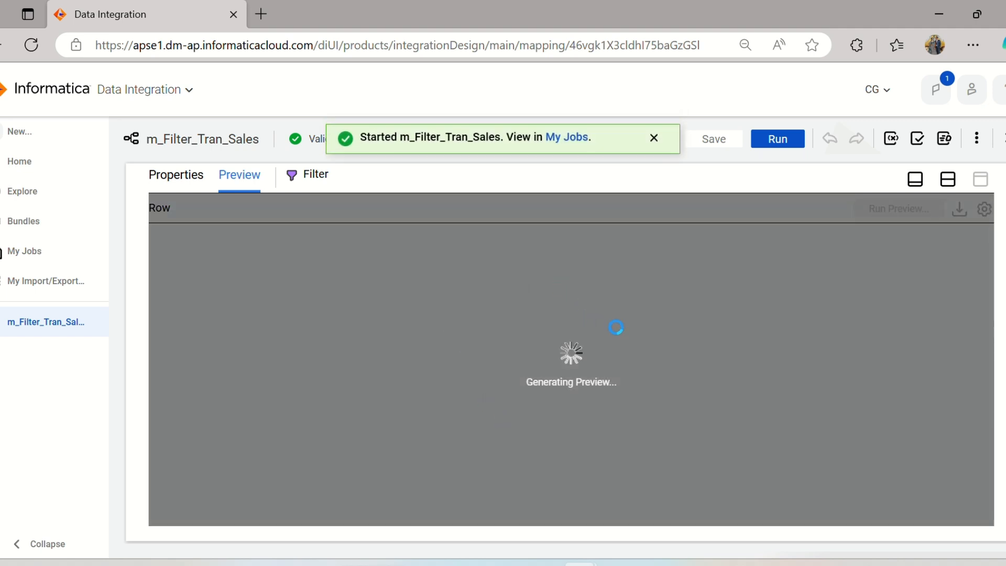
Switch to SQL Developer, count the rows of the order priority query result, and check the values in its IN list.
{"action": "left_click", "coordinate": [598, 545]}
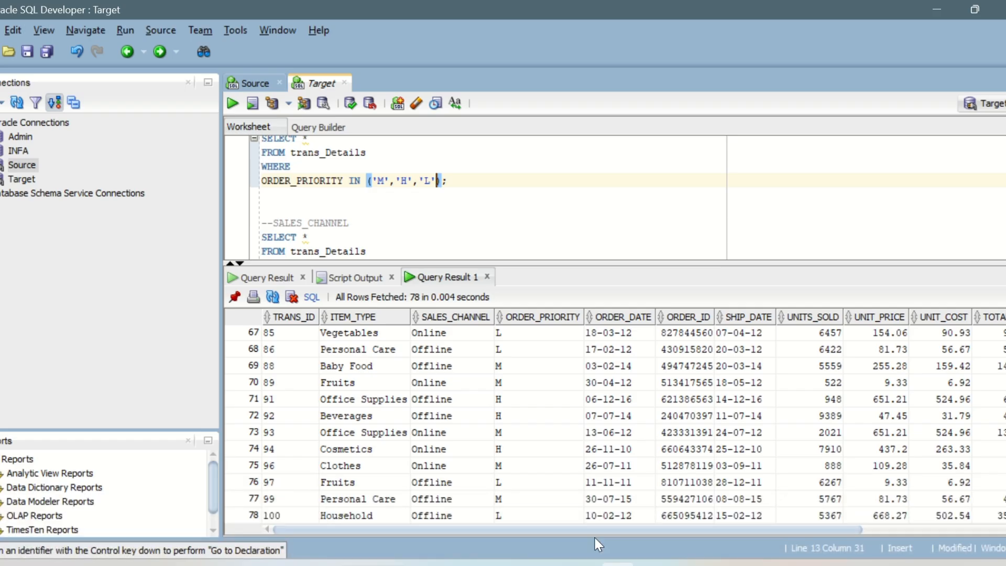
{"action": "right_click", "coordinate": [478, 421]}
{"action": "left_click", "coordinate": [521, 476]}
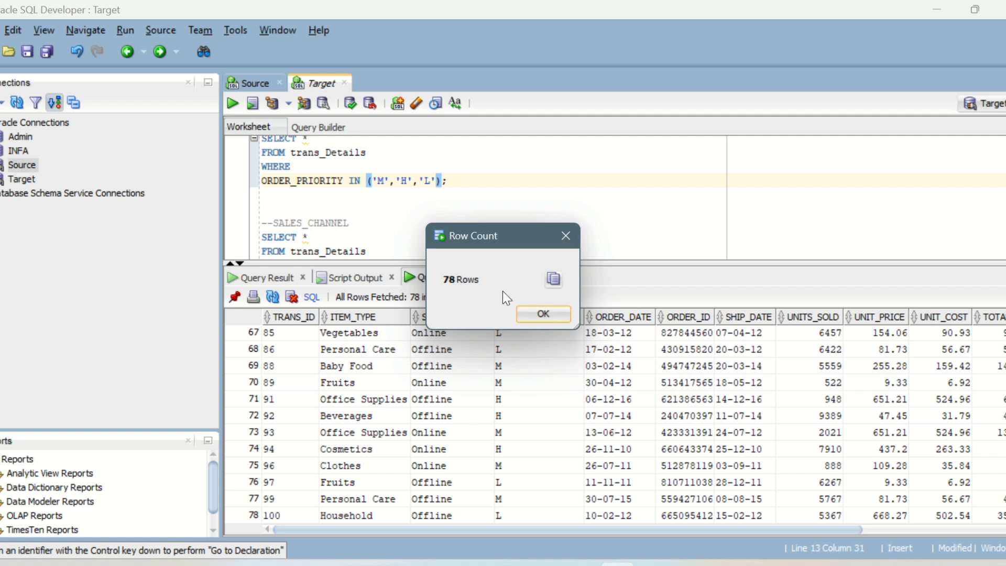
{"action": "left_click", "coordinate": [531, 314]}
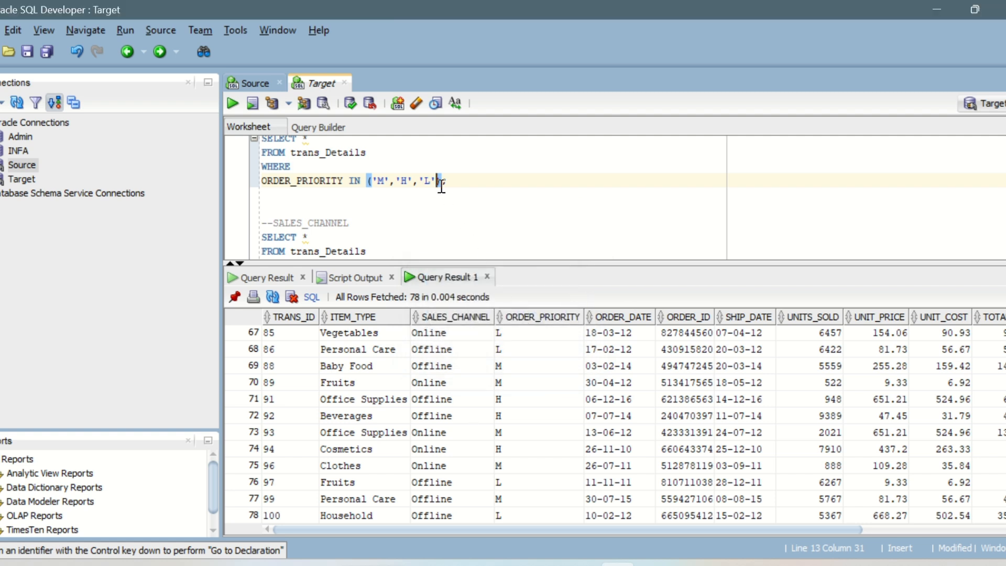
{"action": "left_click_drag", "start_coordinate": [441, 187], "coordinate": [376, 181]}
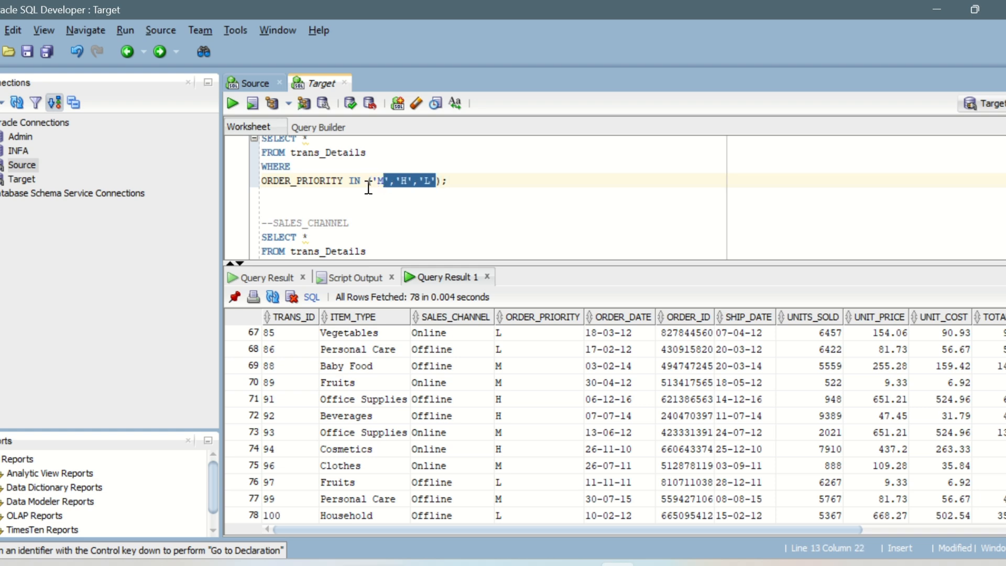
{"action": "left_click", "coordinate": [262, 194]}
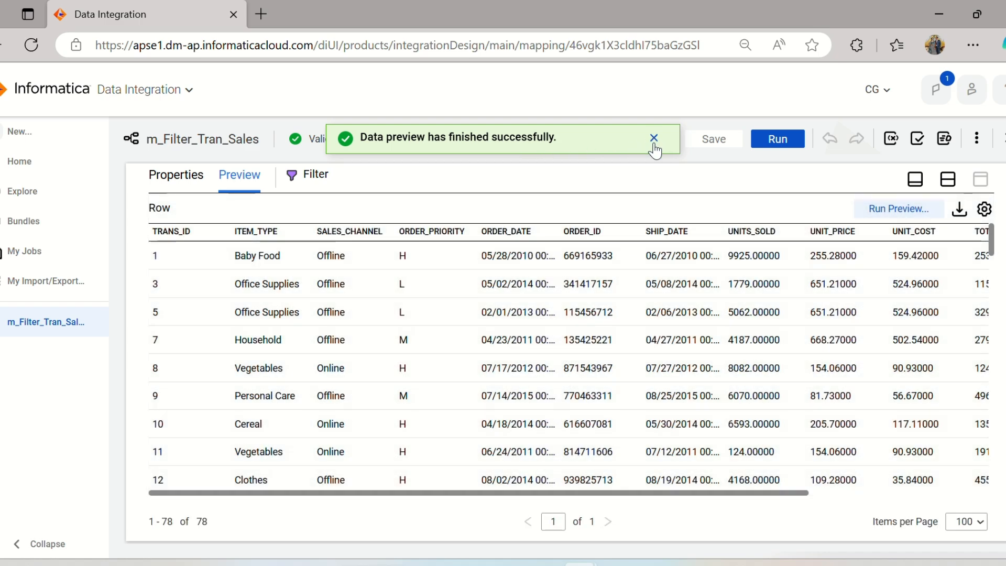
Back in Informatica Data Integration, look through the preview rows from first to last and check their ORDER_PRIORITY values.
{"action": "scroll", "coordinate": [589, 347], "scroll_direction": "down", "scroll_amount": 20}
{"action": "scroll", "coordinate": [588, 354], "scroll_direction": "down", "scroll_amount": 10}
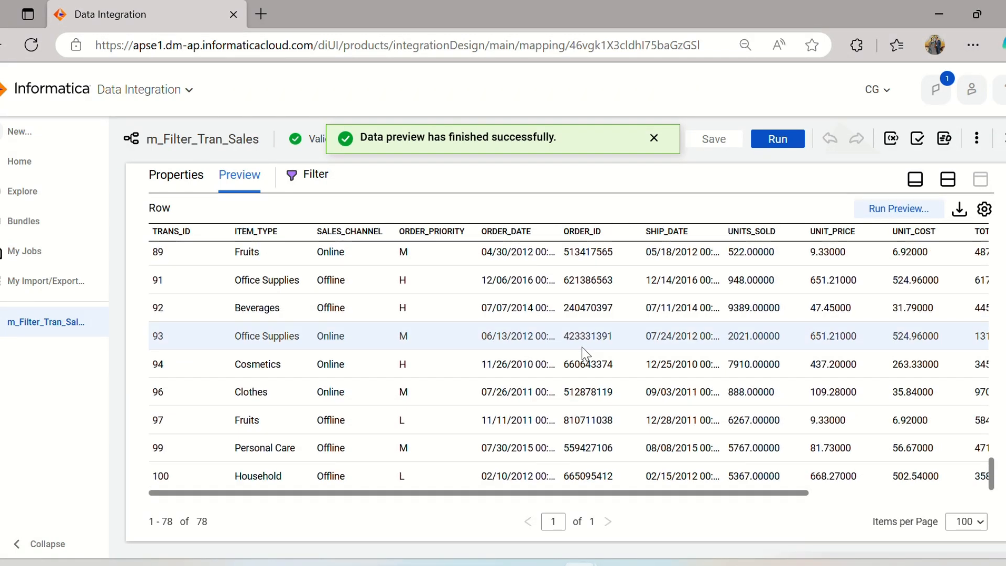
{"action": "scroll", "coordinate": [416, 465], "scroll_direction": "up", "scroll_amount": 12}
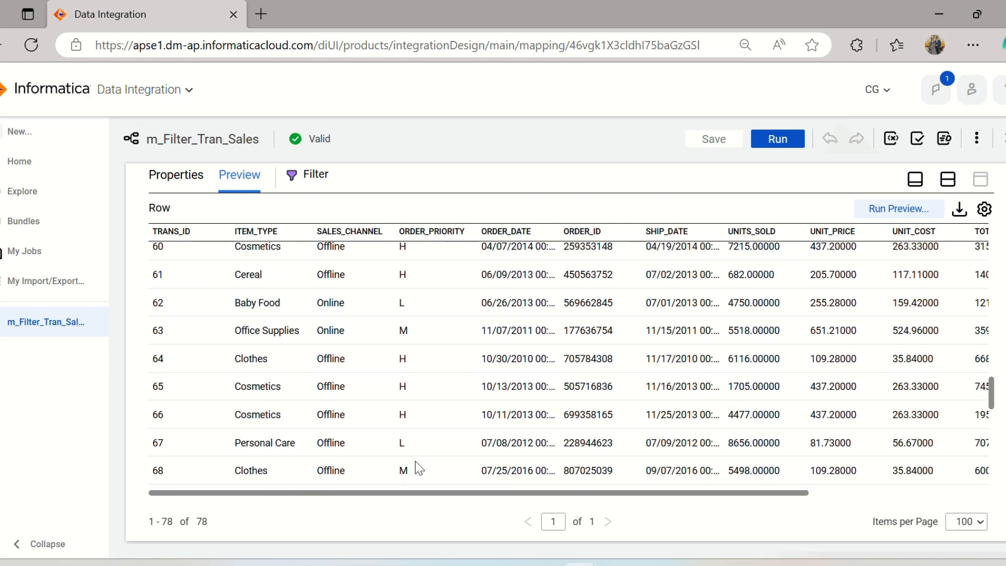
{"action": "scroll", "coordinate": [419, 468], "scroll_direction": "up", "scroll_amount": 20}
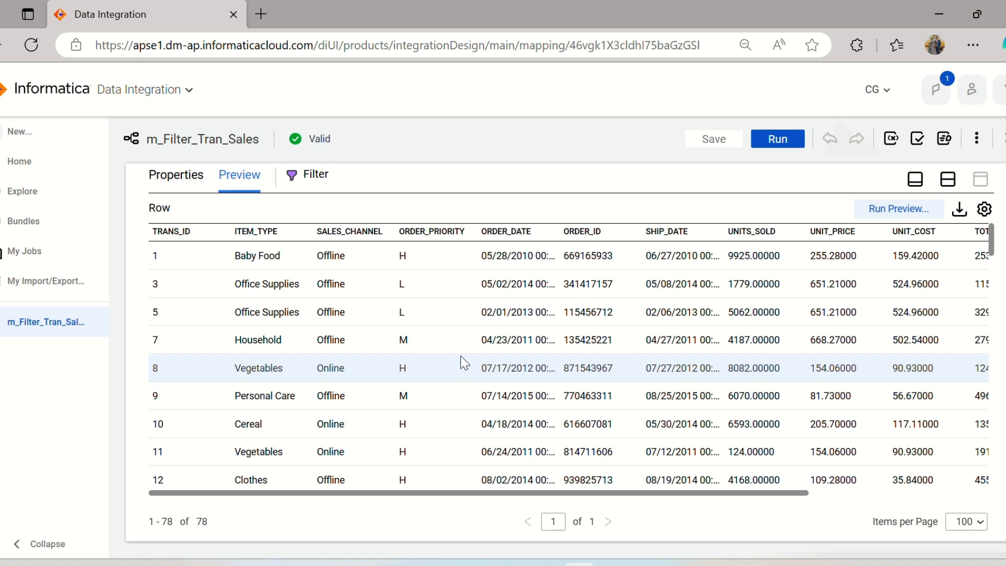
Return to the Filter properties, restore the split design view, and run m_Filter_Tran_Sales with the default runtime environment.
{"action": "left_click", "coordinate": [184, 181]}
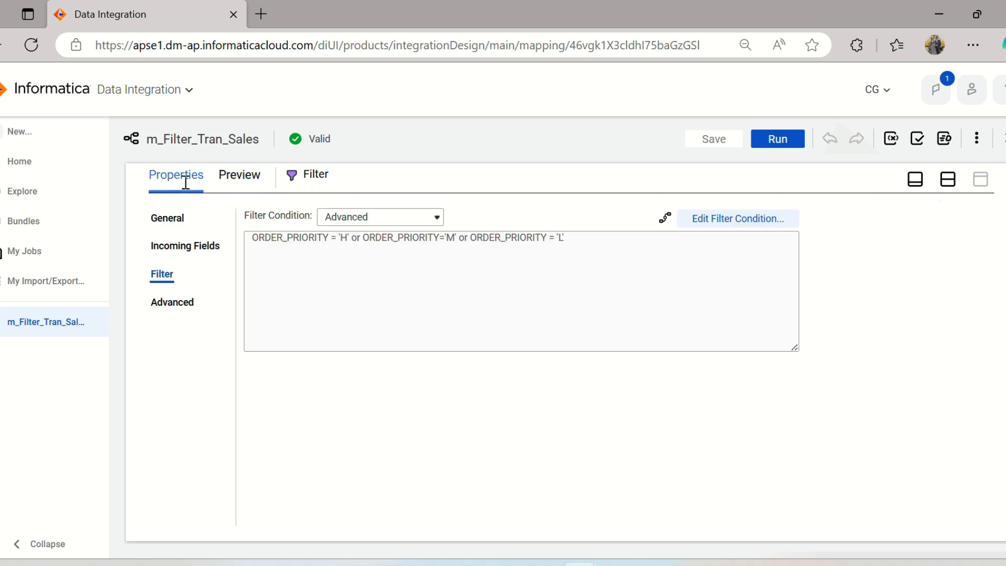
{"action": "left_click", "coordinate": [948, 181]}
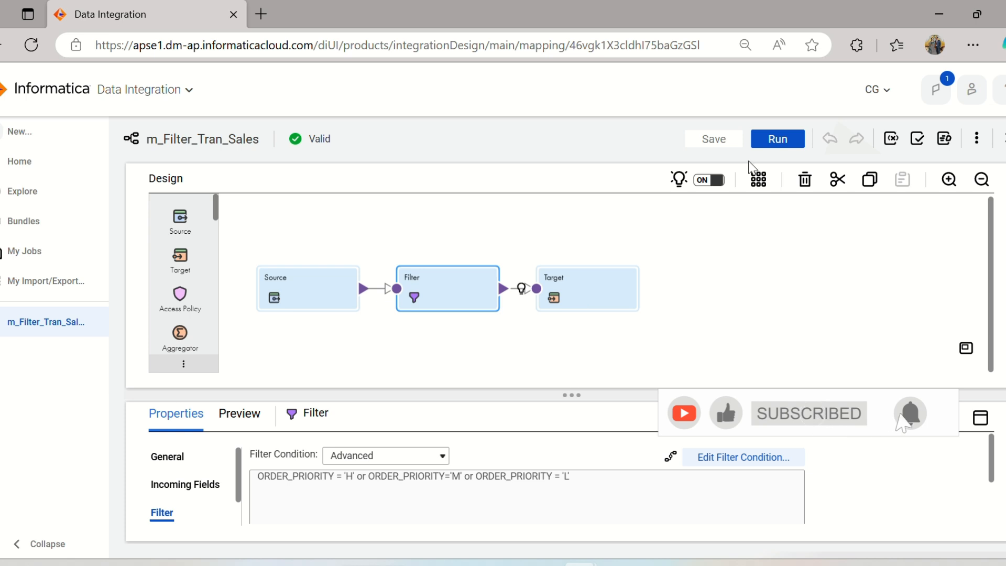
{"action": "left_click", "coordinate": [770, 147]}
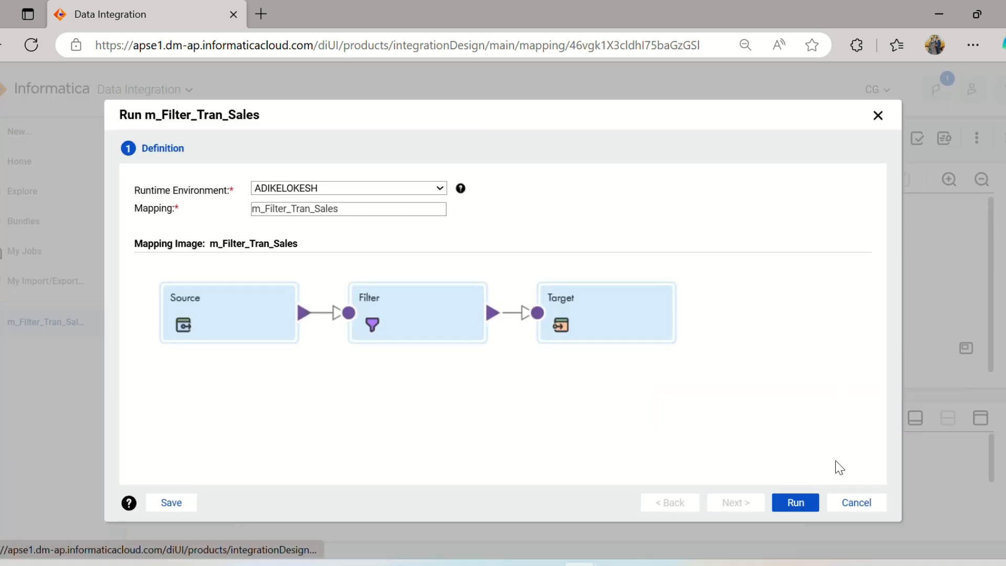
{"action": "left_click", "coordinate": [802, 504]}
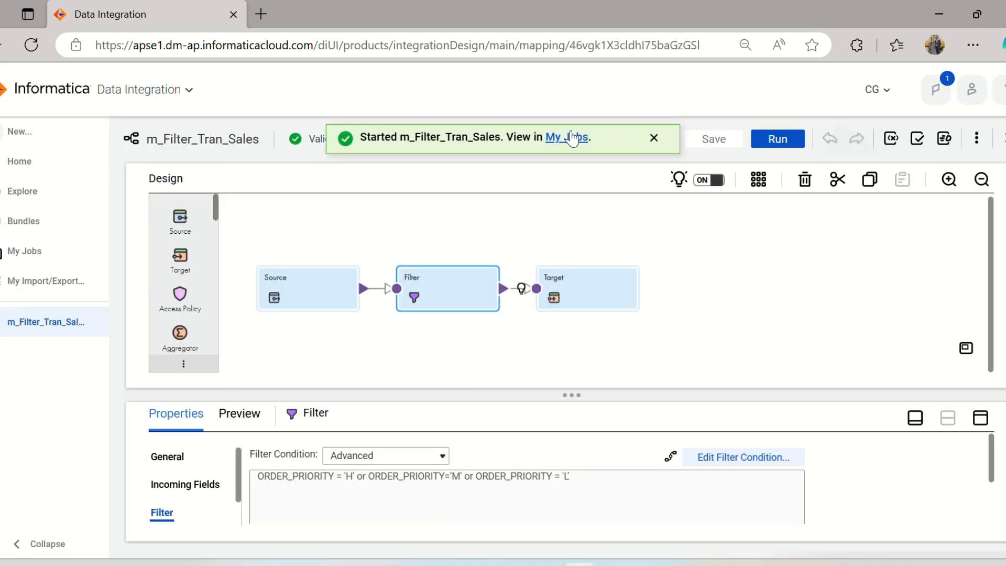
Open the job list for m_Filter_Tran_Sales and refresh it until the new run finishes.
{"action": "left_click", "coordinate": [573, 139]}
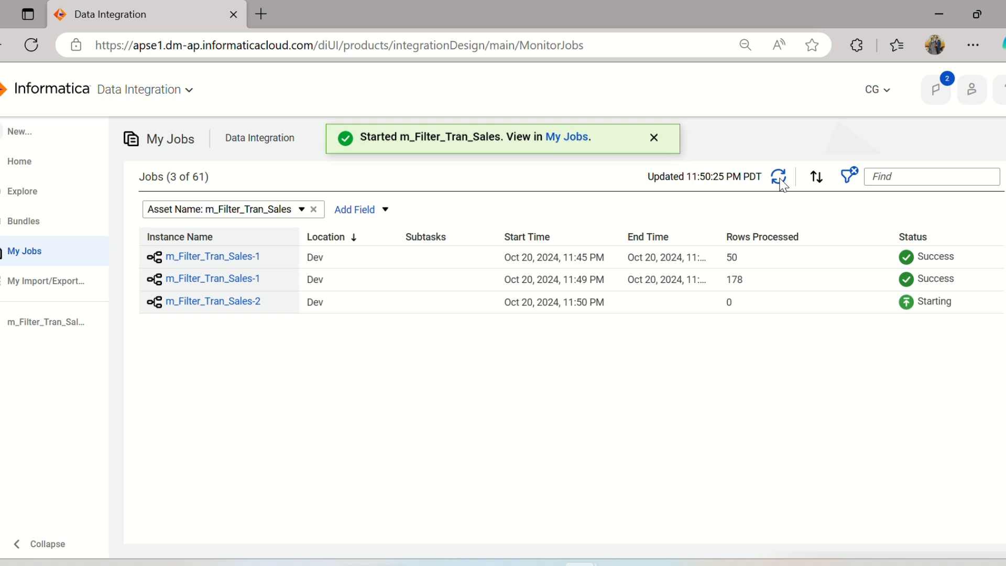
{"action": "left_click", "coordinate": [779, 177]}
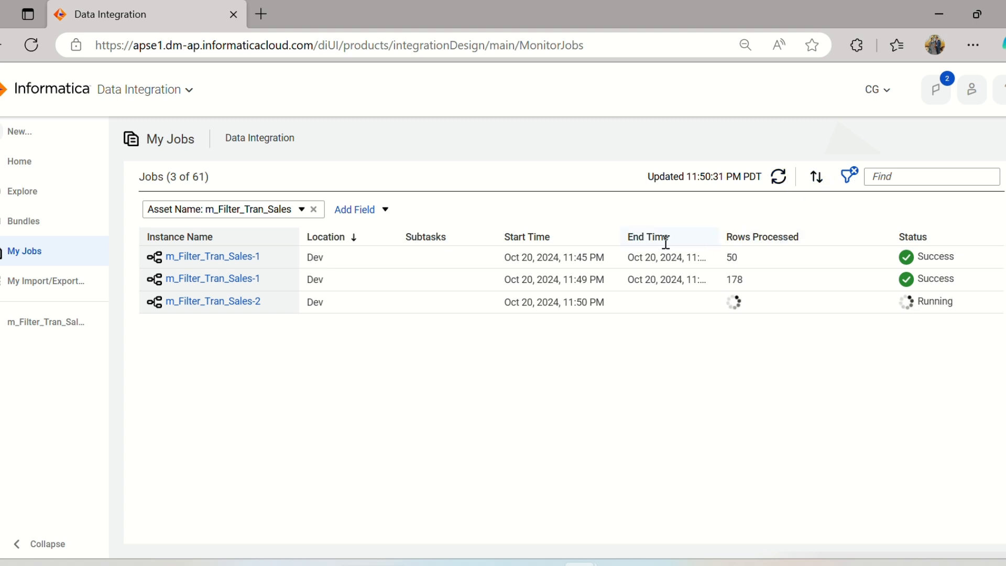
{"action": "left_click", "coordinate": [779, 179]}
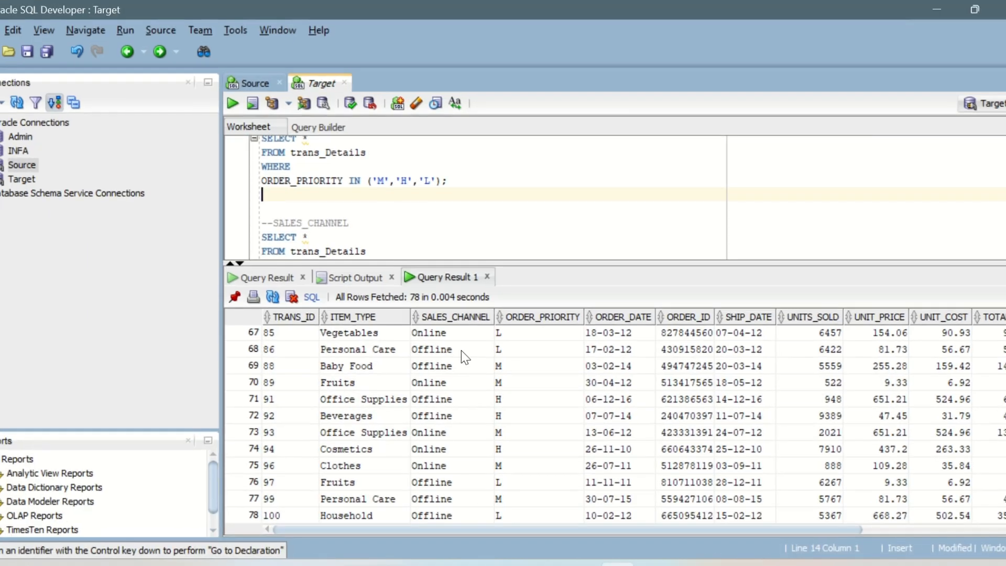
In SQL Developer, count the order priority query's rows again, then return to Informatica's job list to compare the processed rows.
{"action": "right_click", "coordinate": [463, 350]}
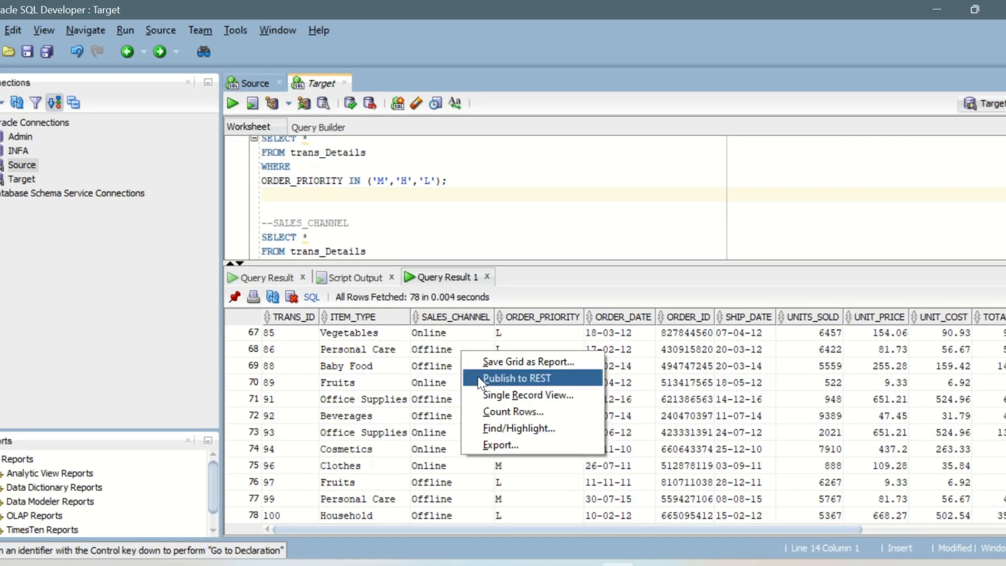
{"action": "left_click", "coordinate": [518, 428]}
{"action": "left_click", "coordinate": [582, 140]}
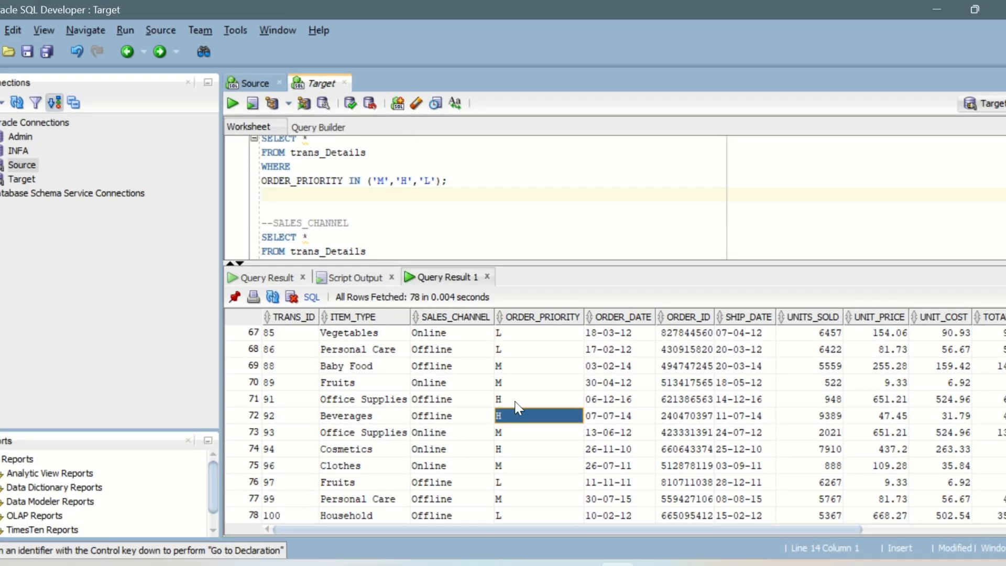
{"action": "right_click", "coordinate": [515, 403]}
{"action": "left_click", "coordinate": [578, 464]}
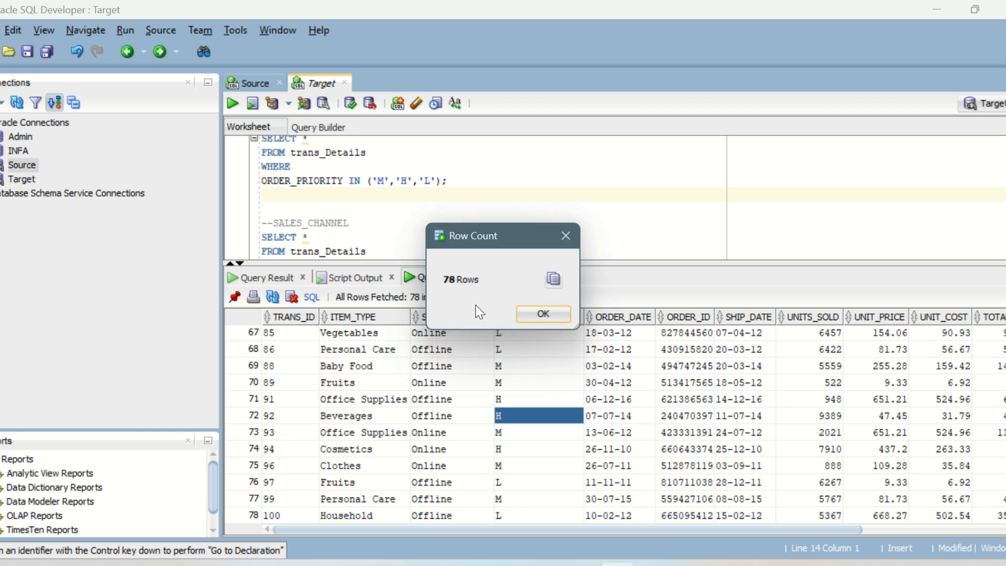
{"action": "left_click", "coordinate": [542, 319]}
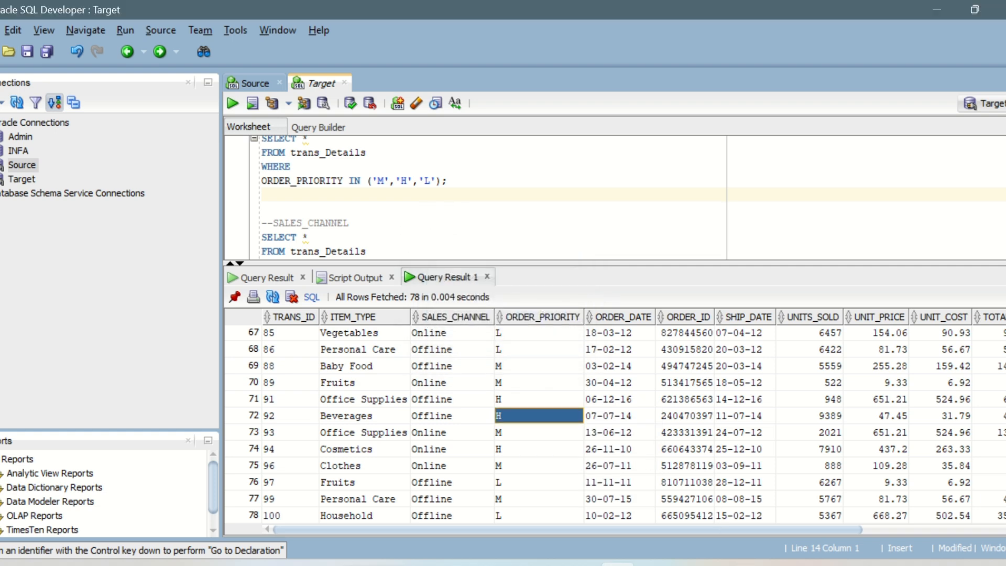
{"action": "left_click", "coordinate": [676, 430]}
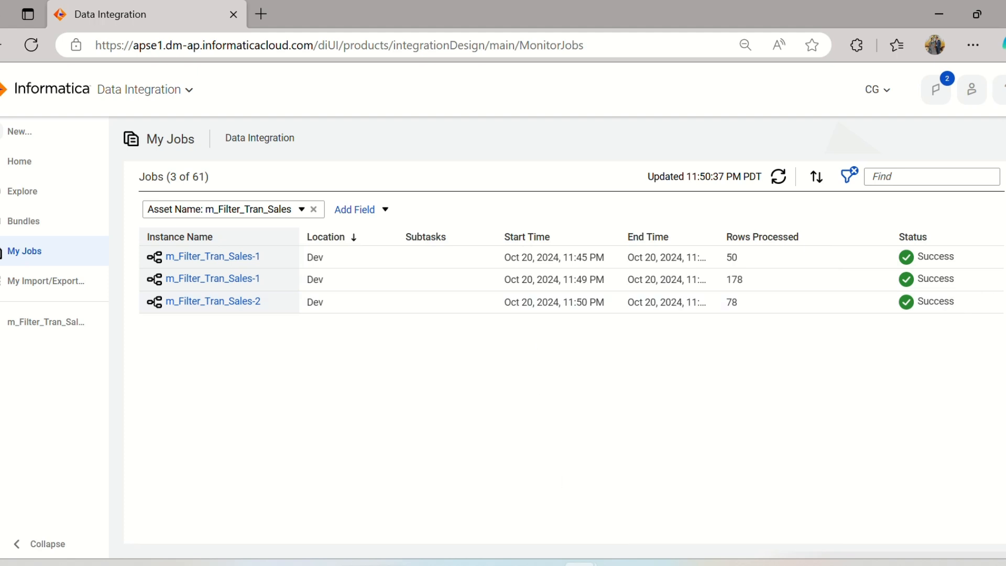
Switch to SQL Developer and run the select * from T_trans_Details query in the Target worksheet.
{"action": "left_click", "coordinate": [617, 565]}
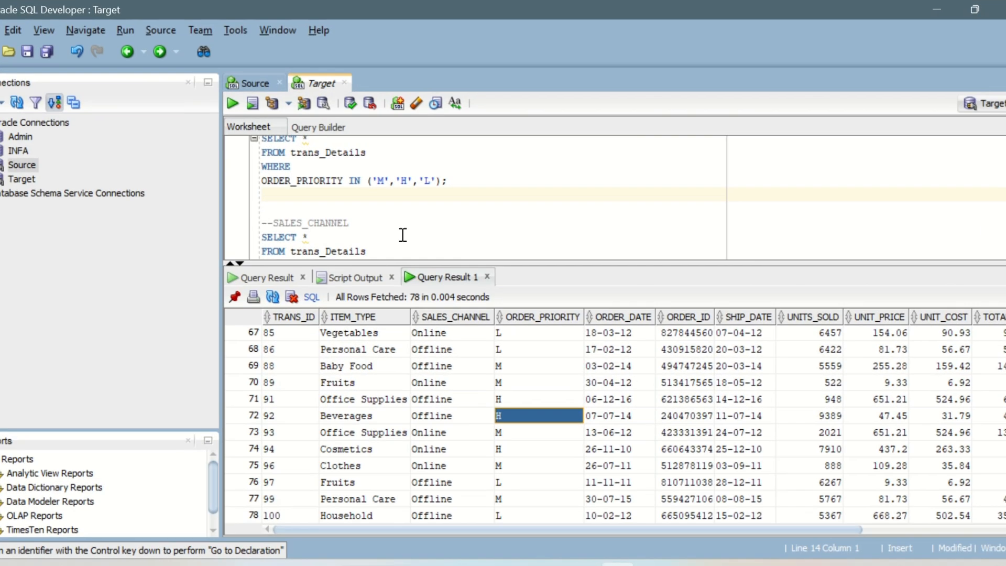
{"action": "scroll", "coordinate": [367, 236], "scroll_direction": "down", "scroll_amount": 3}
{"action": "left_click", "coordinate": [361, 201]}
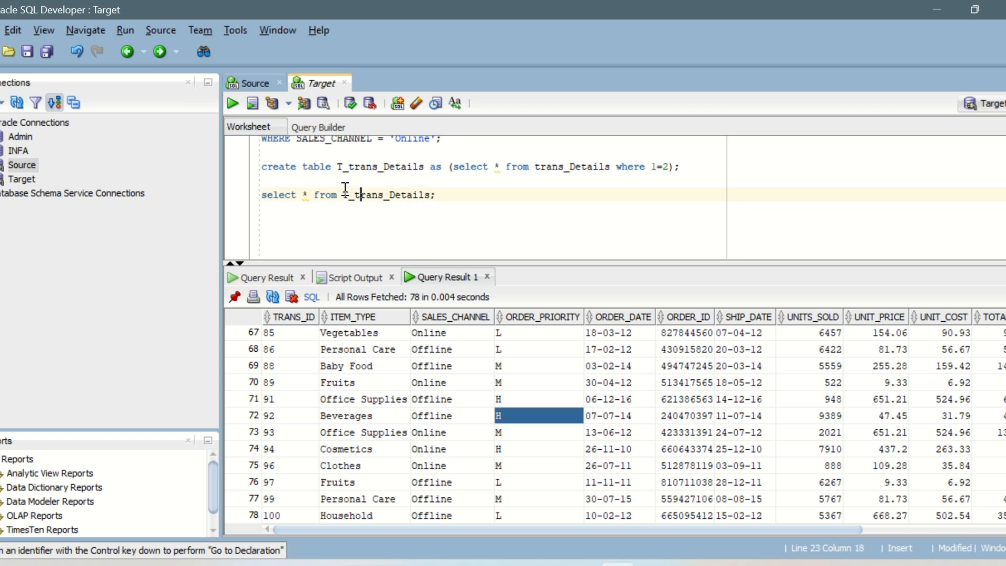
{"action": "left_click", "coordinate": [233, 105]}
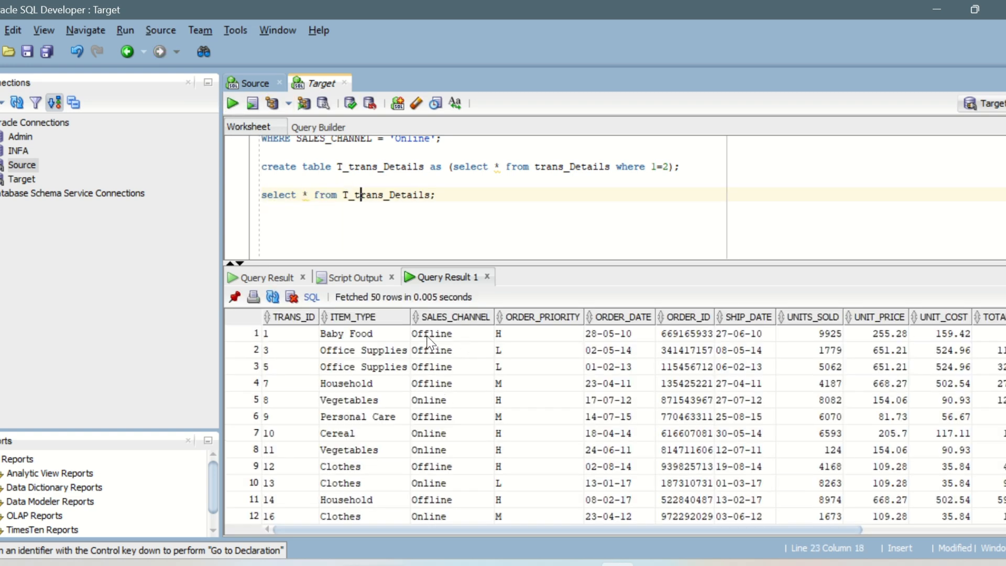
Look through all the T_trans_Details rows from first to last and check their SALES_CHANNEL and ORDER_PRIORITY values.
{"action": "left_click_drag", "start_coordinate": [427, 335], "coordinate": [451, 433]}
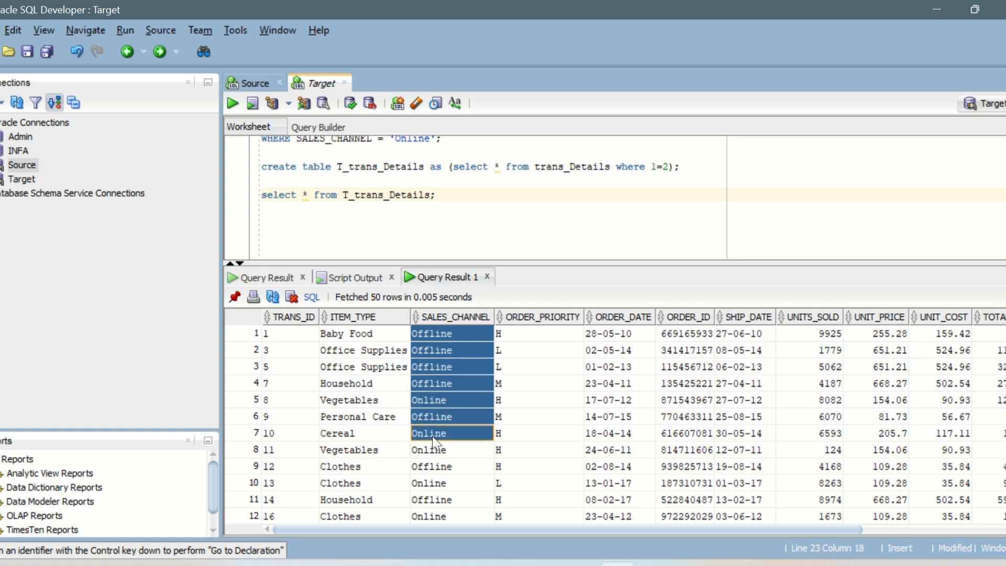
{"action": "left_click", "coordinate": [536, 341]}
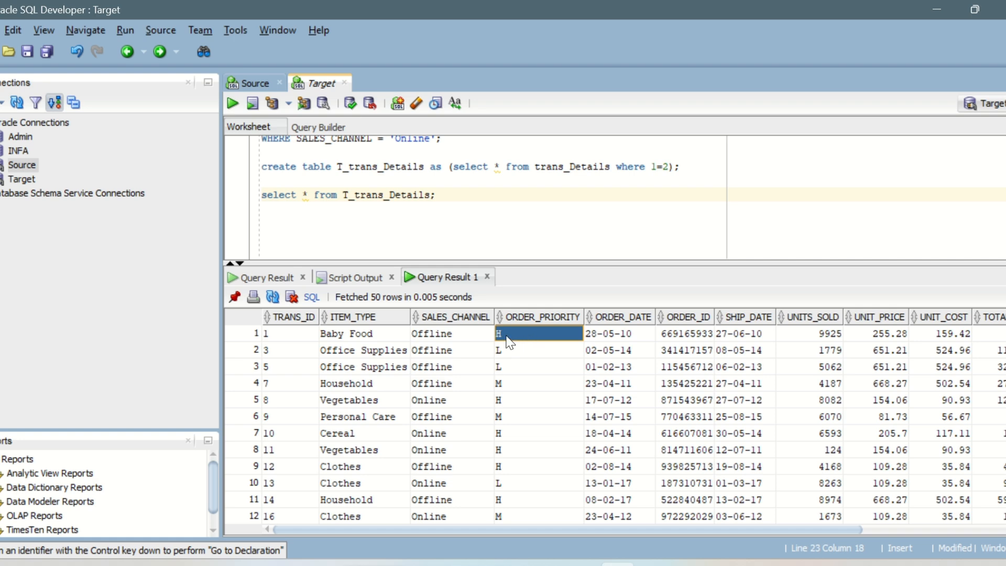
{"action": "scroll", "coordinate": [516, 445], "scroll_direction": "down", "scroll_amount": 7}
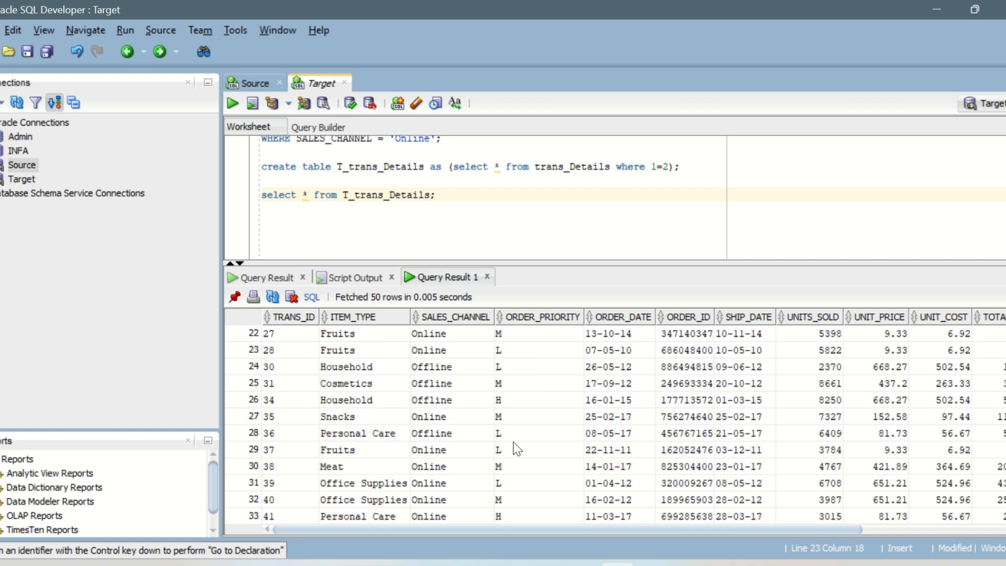
{"action": "scroll", "coordinate": [517, 448], "scroll_direction": "down", "scroll_amount": 15}
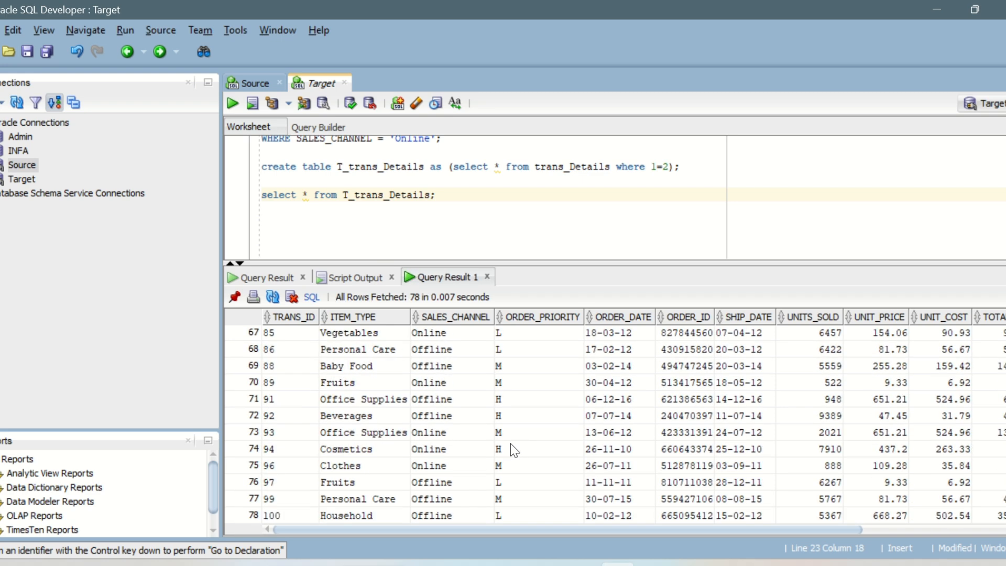
{"action": "scroll", "coordinate": [540, 492], "scroll_direction": "up", "scroll_amount": 7}
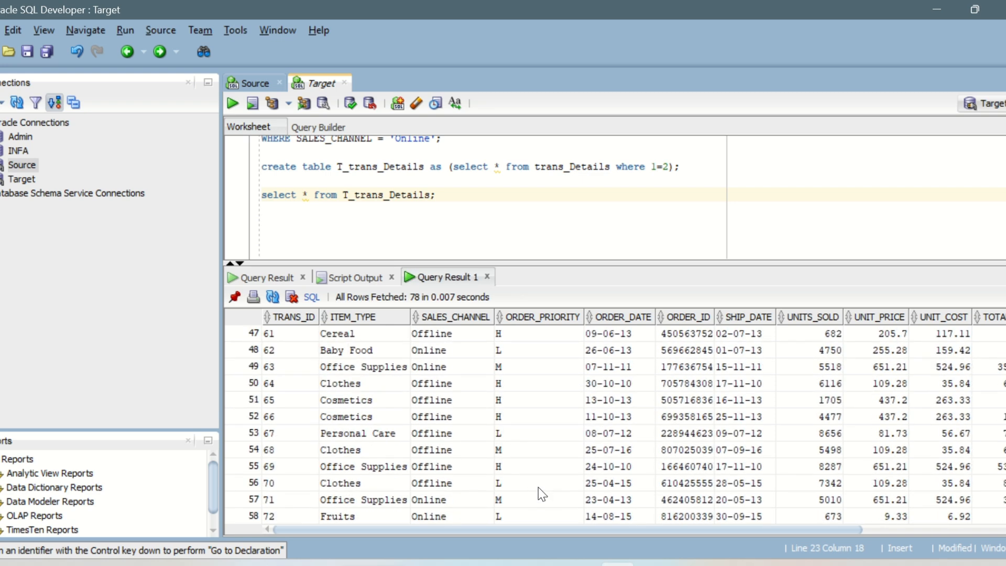
{"action": "scroll", "coordinate": [541, 493], "scroll_direction": "up", "scroll_amount": 15}
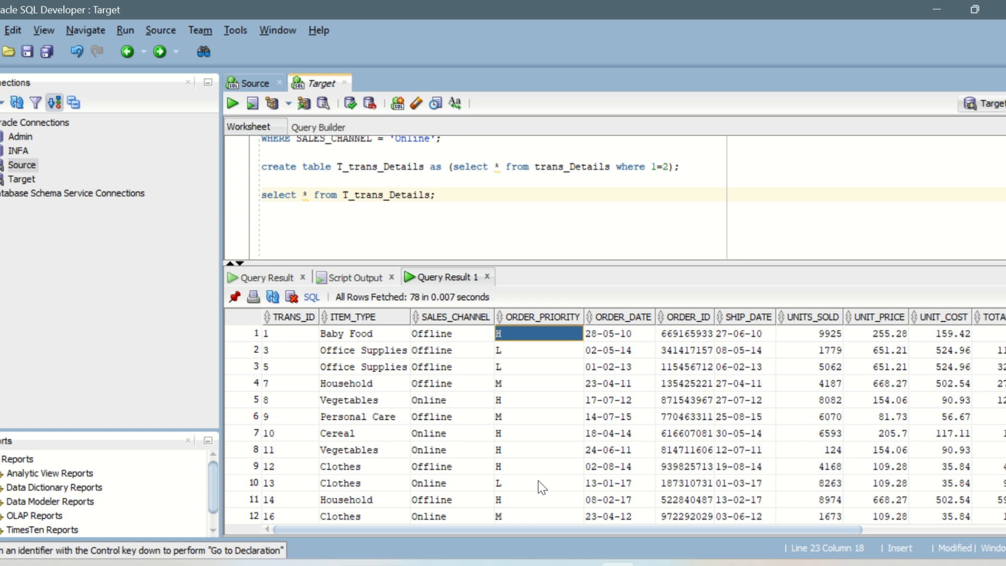
{"action": "left_click", "coordinate": [516, 386]}
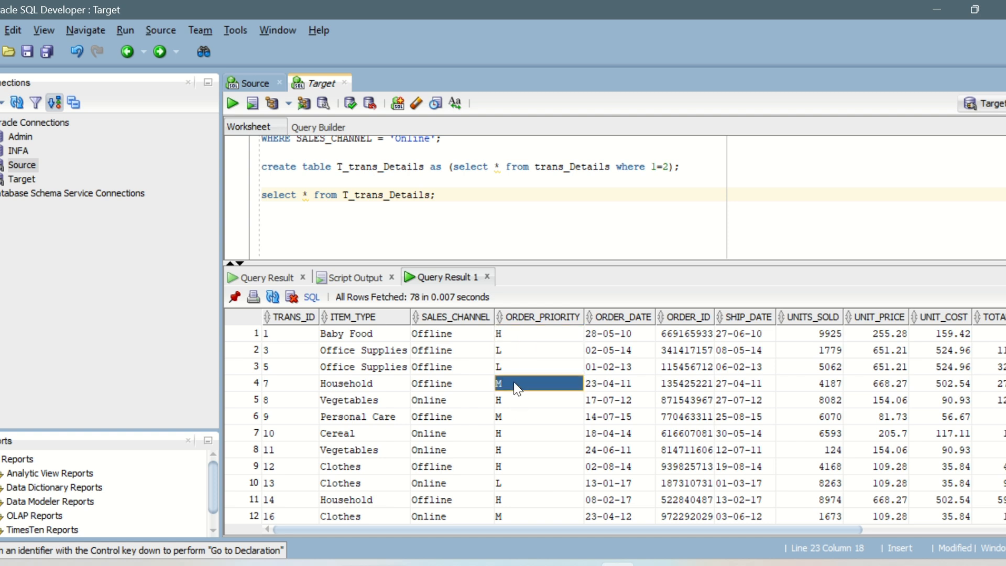
Switch to the IICS_Daily_Notes document in Word and read the third filter example, on Total_revenue.
{"action": "left_click", "coordinate": [654, 565]}
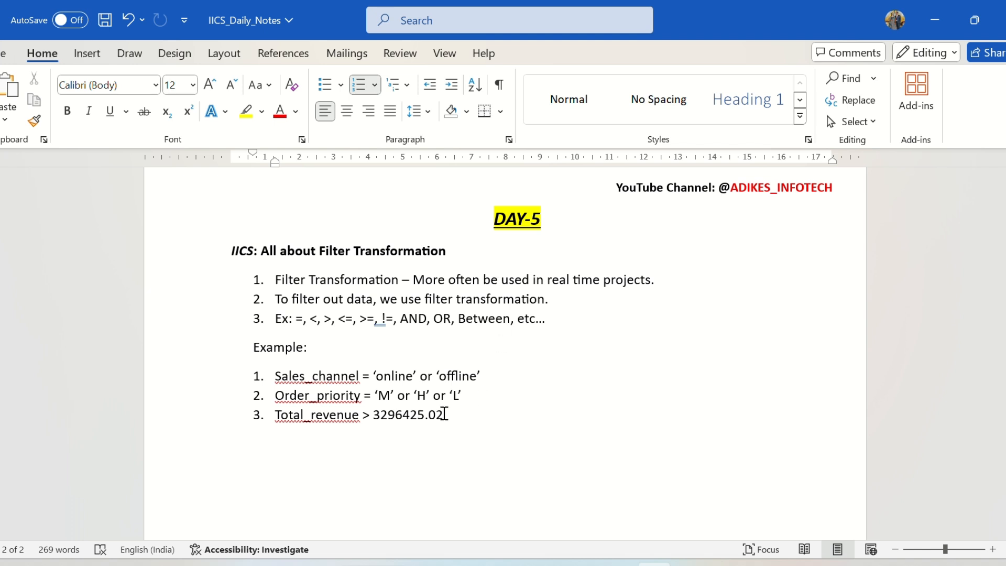
{"action": "left_click_drag", "start_coordinate": [444, 414], "coordinate": [274, 414]}
{"action": "left_click", "coordinate": [508, 416]}
Back in SQL Developer, run the trans_Details query for TOTAL_REVENUE > '247956.32' and bring its TOTAL_REVENUE column into view.
{"action": "left_click", "coordinate": [618, 565]}
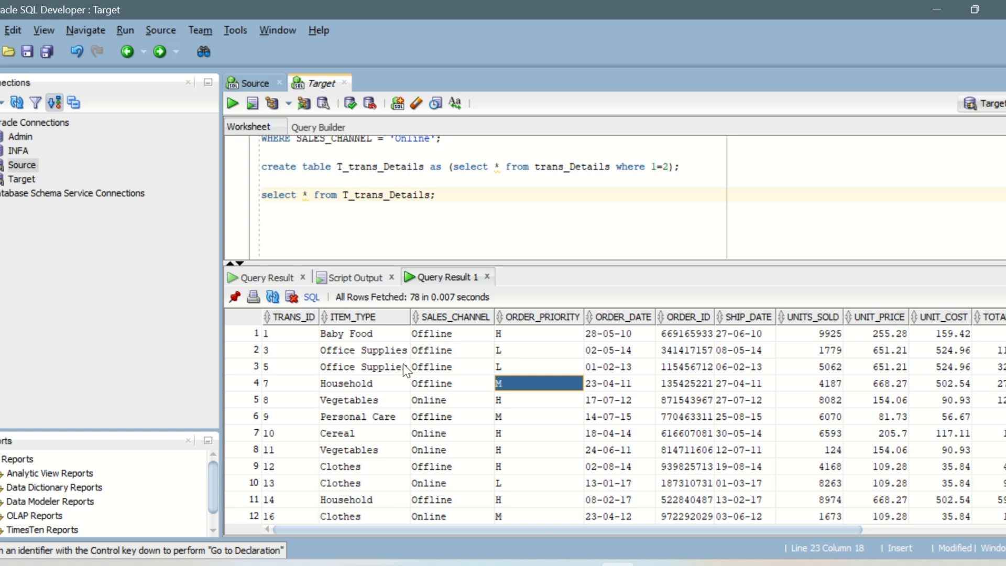
{"action": "scroll", "coordinate": [432, 213], "scroll_direction": "up", "scroll_amount": 4}
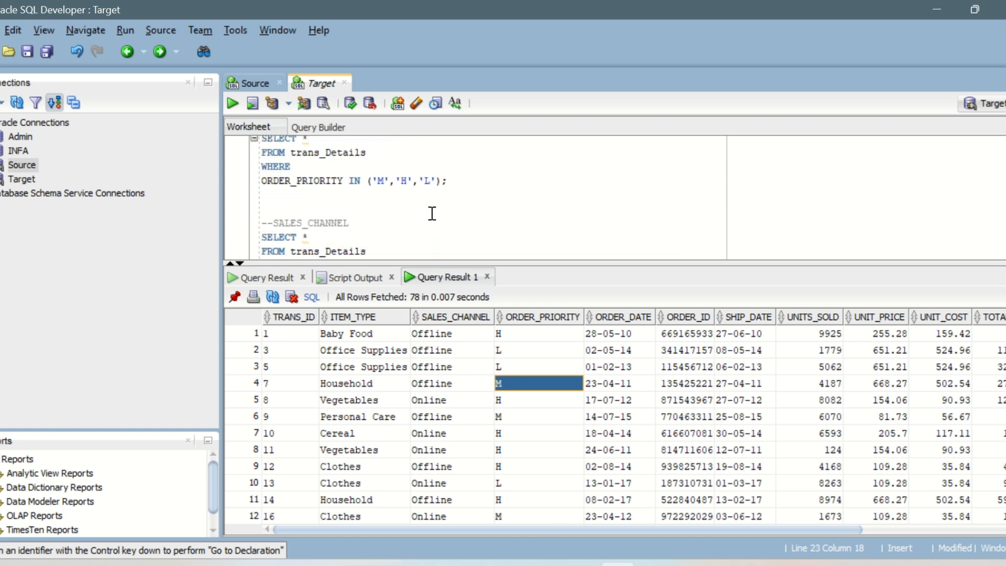
{"action": "scroll", "coordinate": [432, 214], "scroll_direction": "up", "scroll_amount": 2}
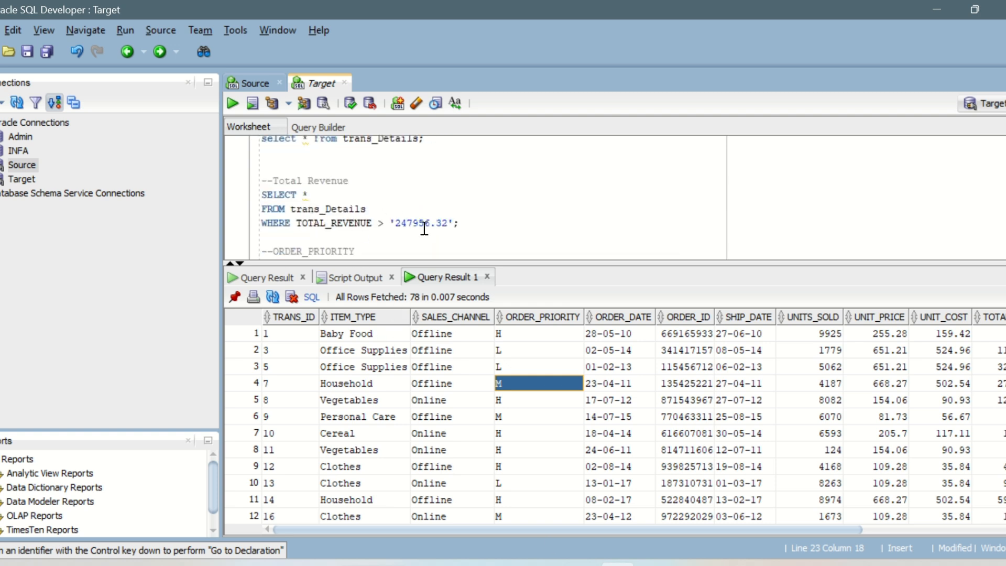
{"action": "left_click", "coordinate": [465, 224]}
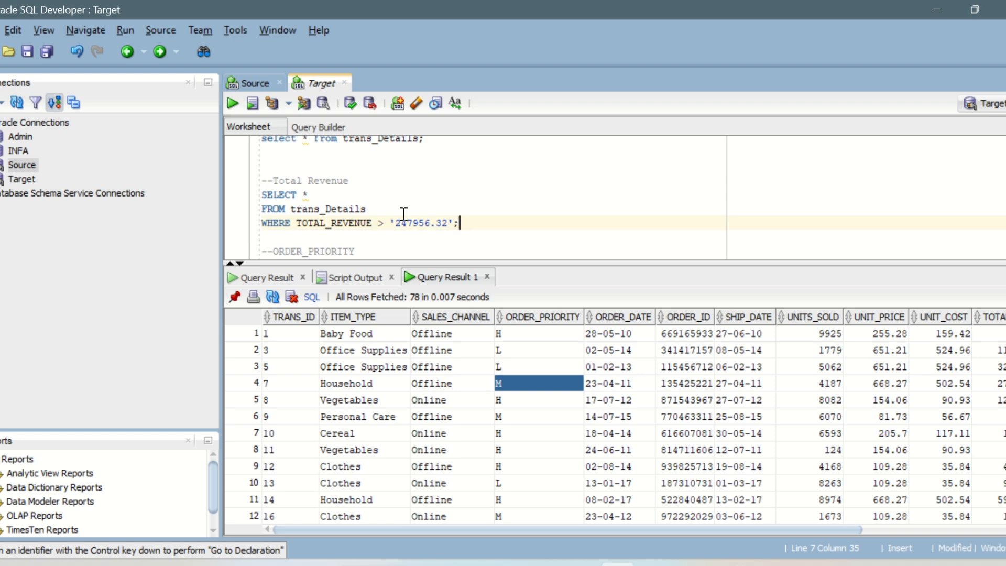
{"action": "left_click", "coordinate": [231, 99]}
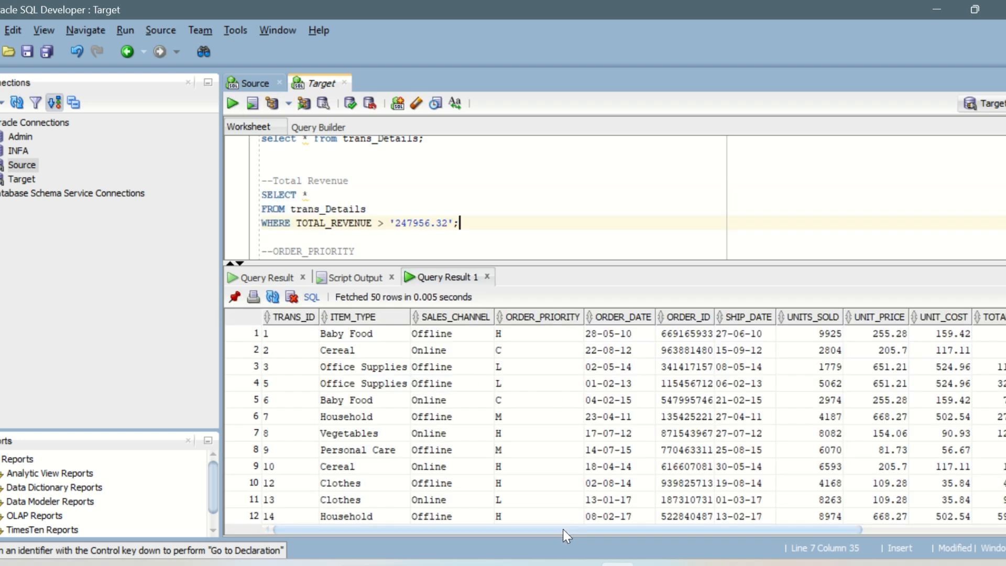
{"action": "left_click_drag", "start_coordinate": [563, 530], "coordinate": [708, 531]}
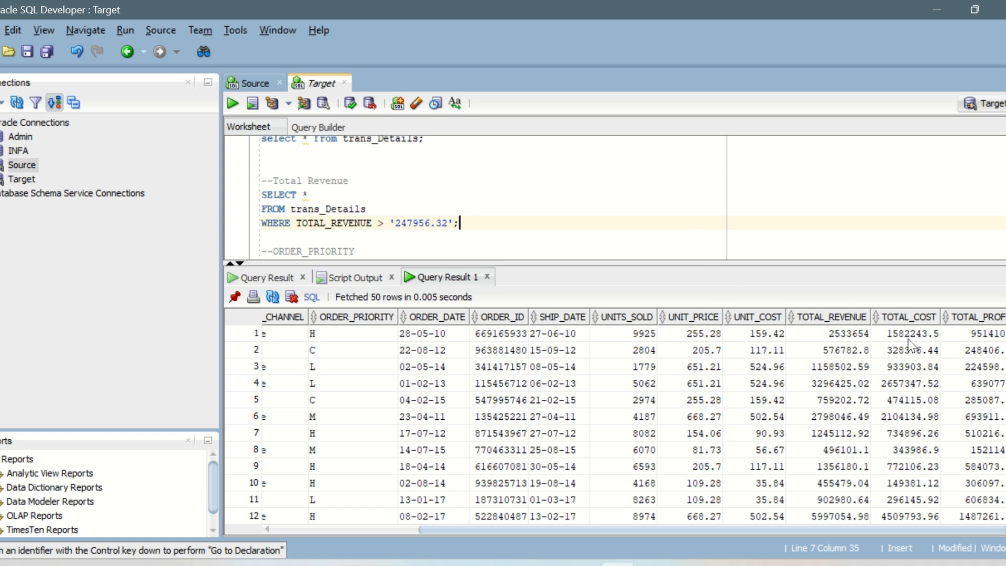
Count the rows returned by the total revenue query and dismiss the count.
{"action": "right_click", "coordinate": [624, 412]}
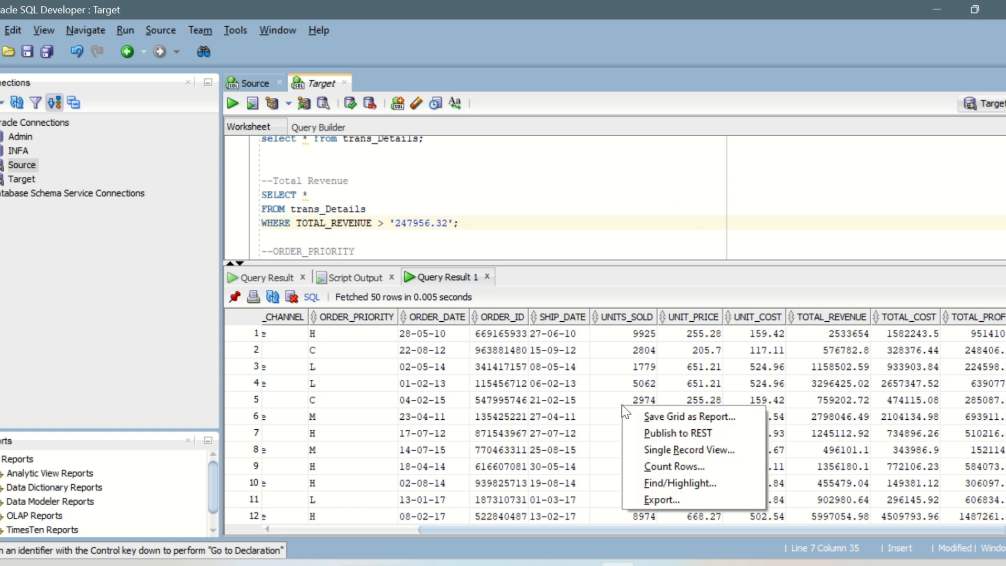
{"action": "left_click", "coordinate": [706, 470]}
{"action": "left_click", "coordinate": [559, 316]}
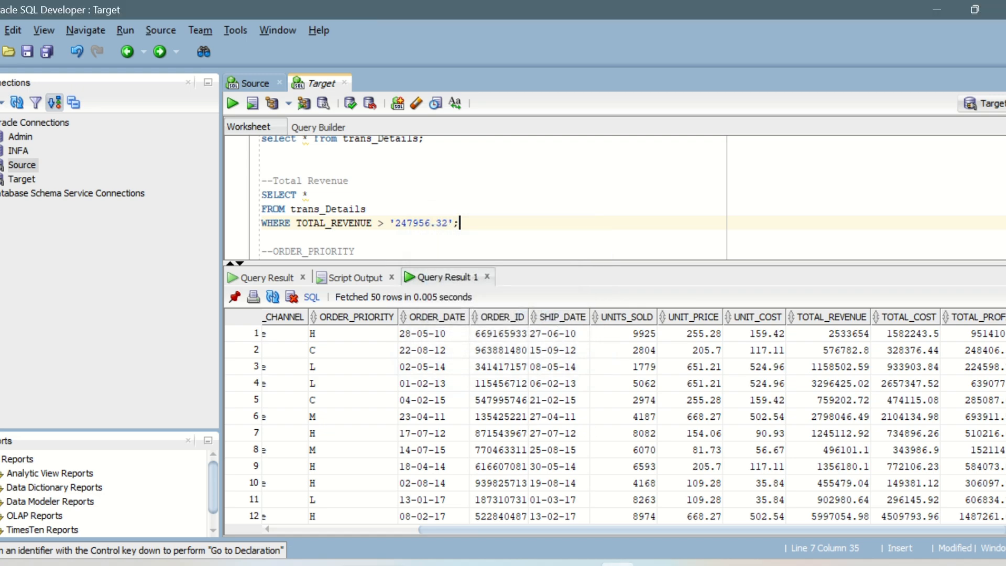
Return to Informatica Data Integration, open the m_Filter_Tran_Sales mapping, and maximize the Filter transformation's properties.
{"action": "key", "text": "alt+Tab"}
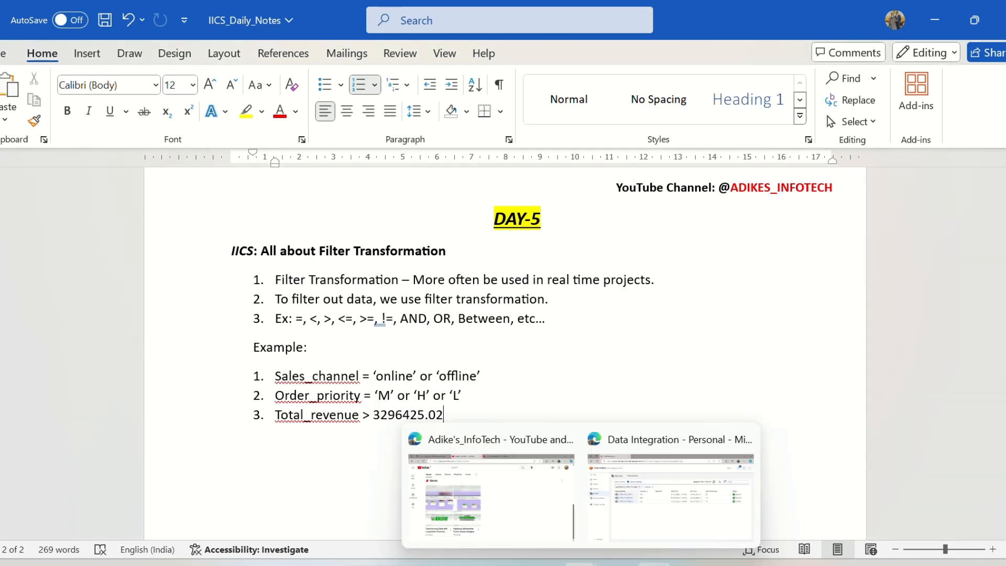
{"action": "left_click", "coordinate": [648, 496]}
{"action": "left_click", "coordinate": [39, 331]}
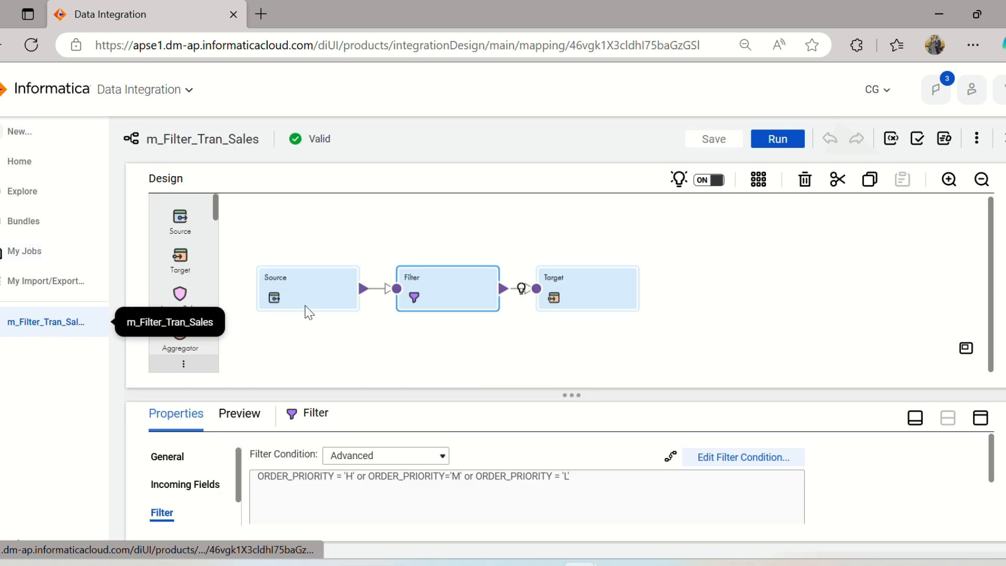
{"action": "left_click", "coordinate": [982, 421]}
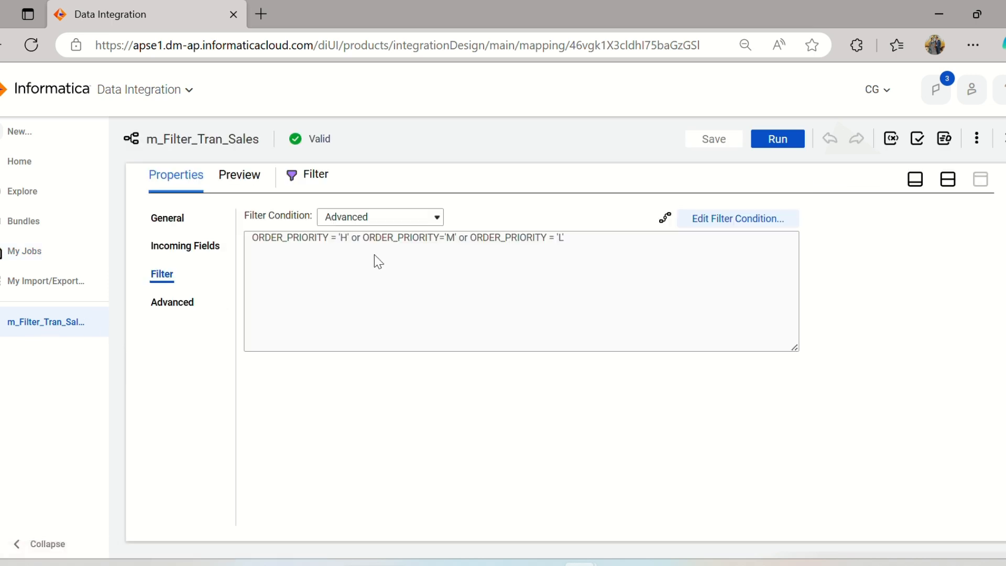
{"action": "left_click", "coordinate": [697, 224]}
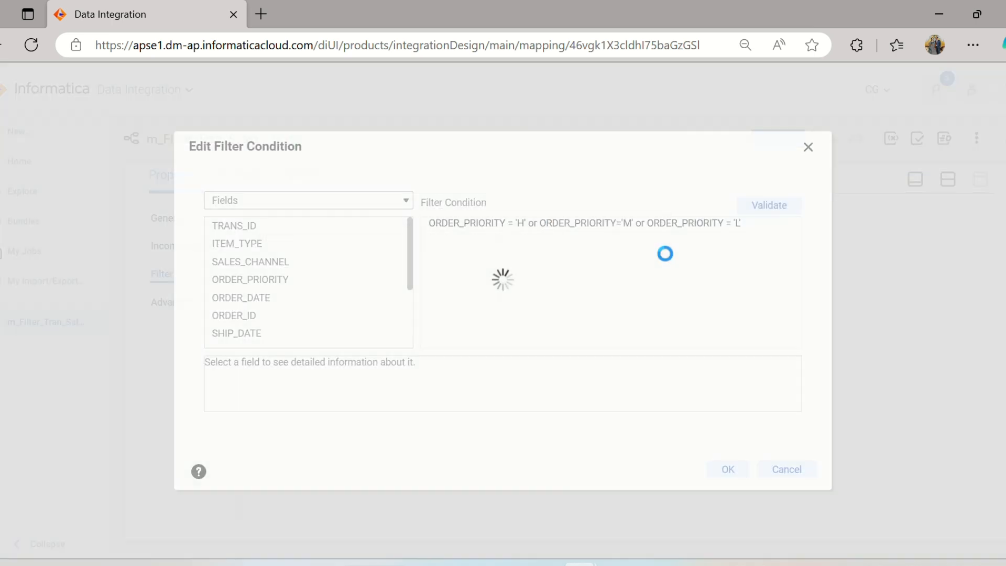
{"action": "left_click_drag", "start_coordinate": [745, 225], "coordinate": [424, 238]}
{"action": "left_click", "coordinate": [427, 257]}
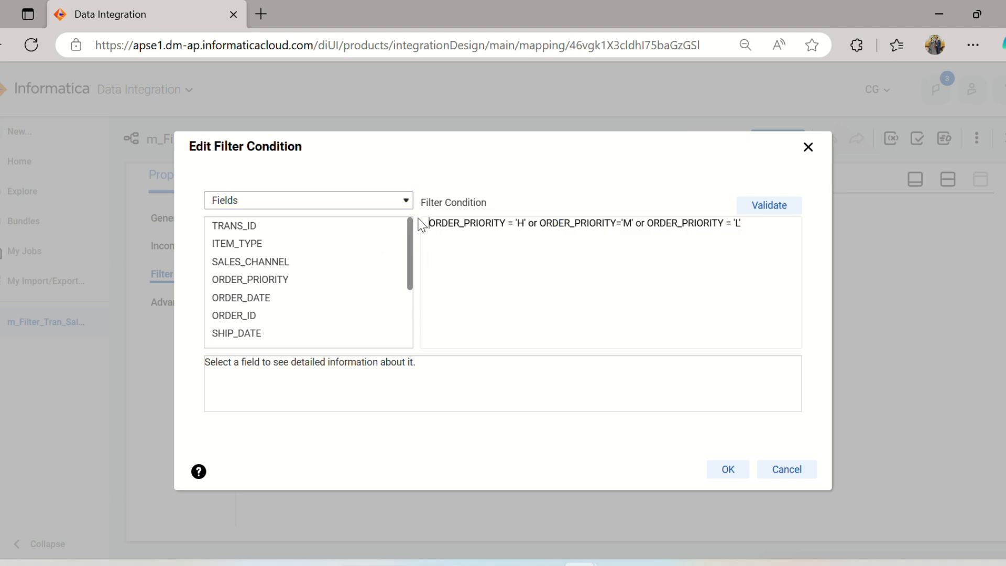
{"action": "type", "text": "--"}
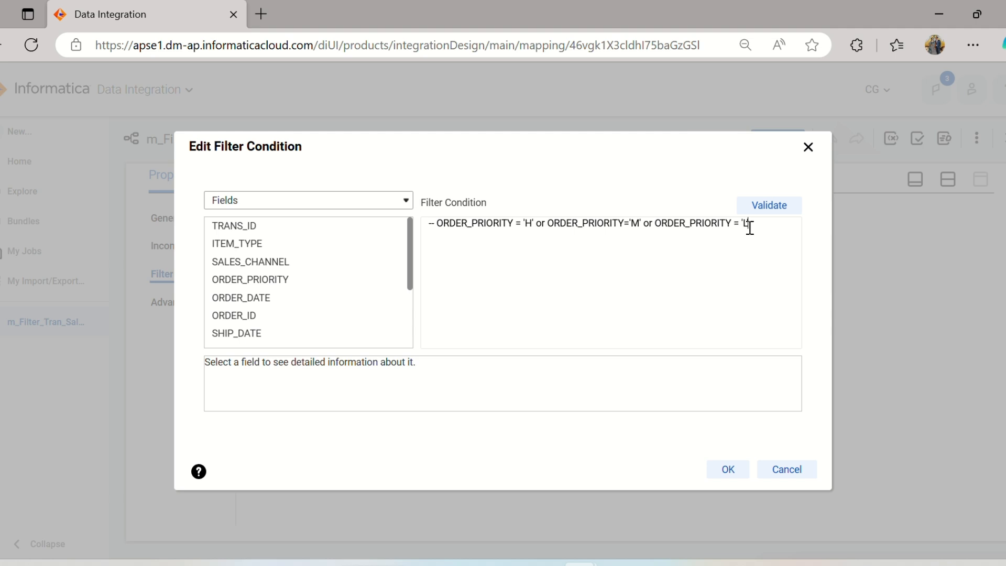
{"action": "left_click_drag", "start_coordinate": [749, 224], "coordinate": [381, 232]}
{"action": "key", "text": "Delete"}
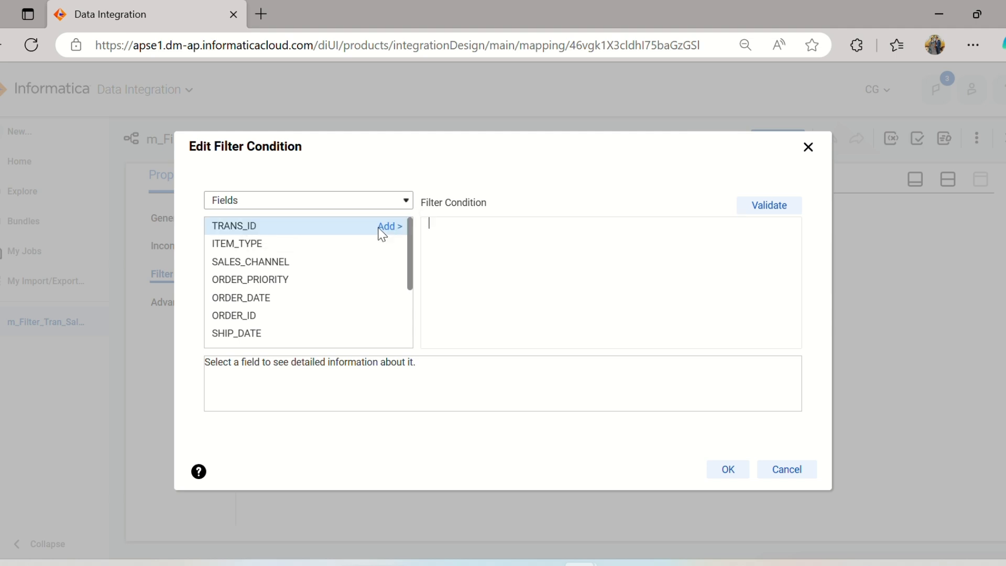
{"action": "scroll", "coordinate": [306, 291], "scroll_direction": "down", "scroll_amount": 3}
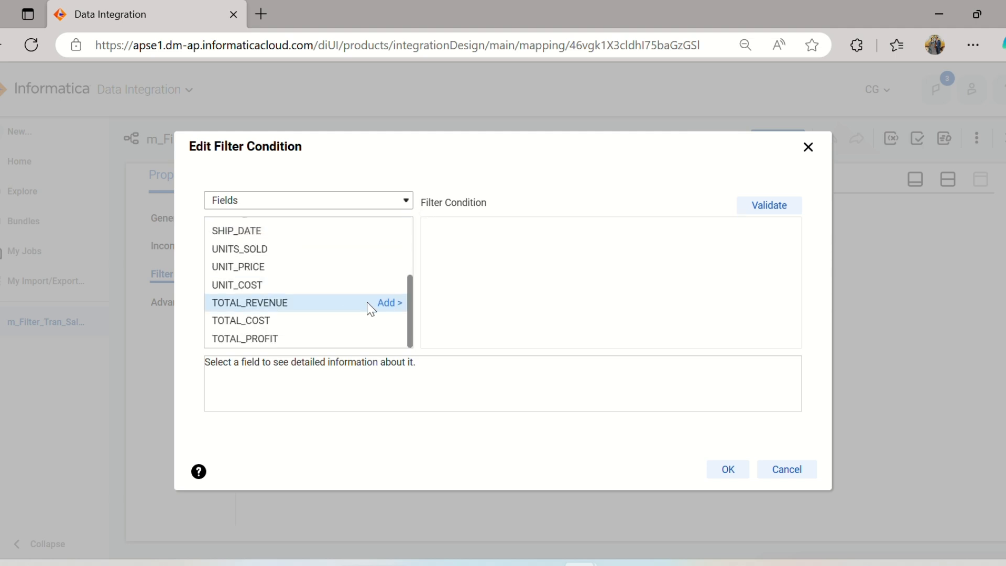
{"action": "left_click", "coordinate": [387, 302]}
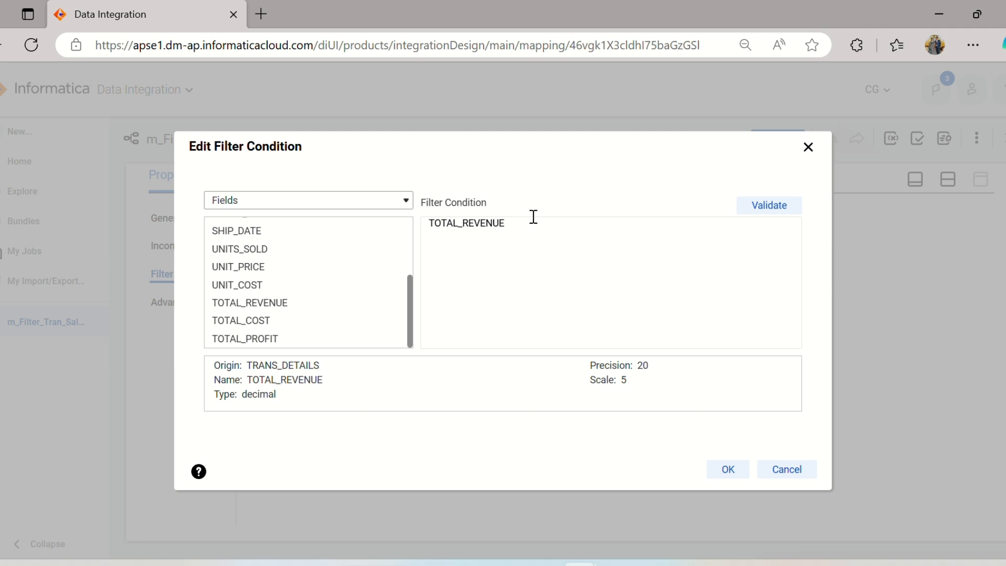
{"action": "left_click", "coordinate": [786, 468]}
Change the Filter transformation's condition type to Simple and accept the change.
{"action": "left_click", "coordinate": [326, 220]}
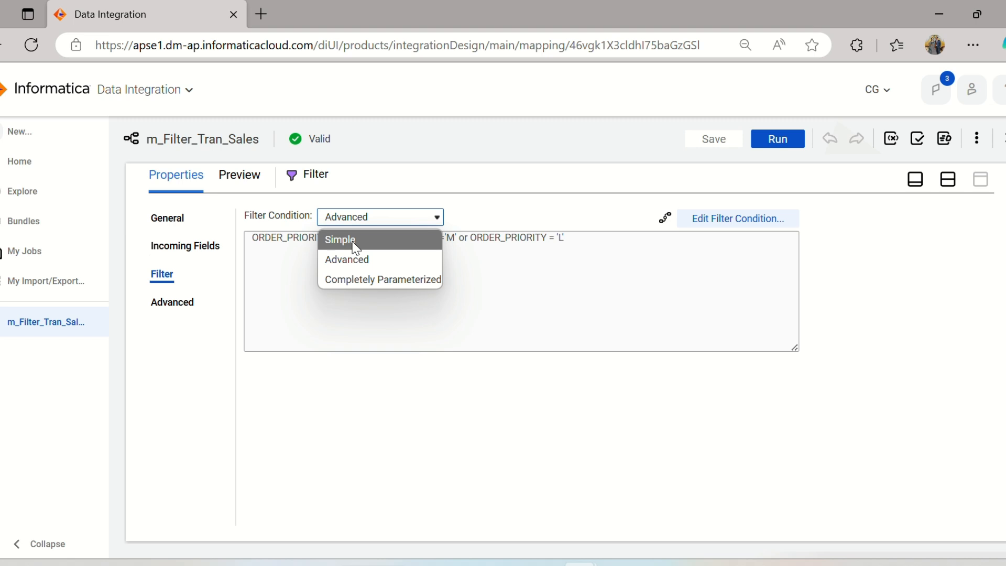
{"action": "left_click", "coordinate": [343, 238]}
{"action": "left_click", "coordinate": [538, 388]}
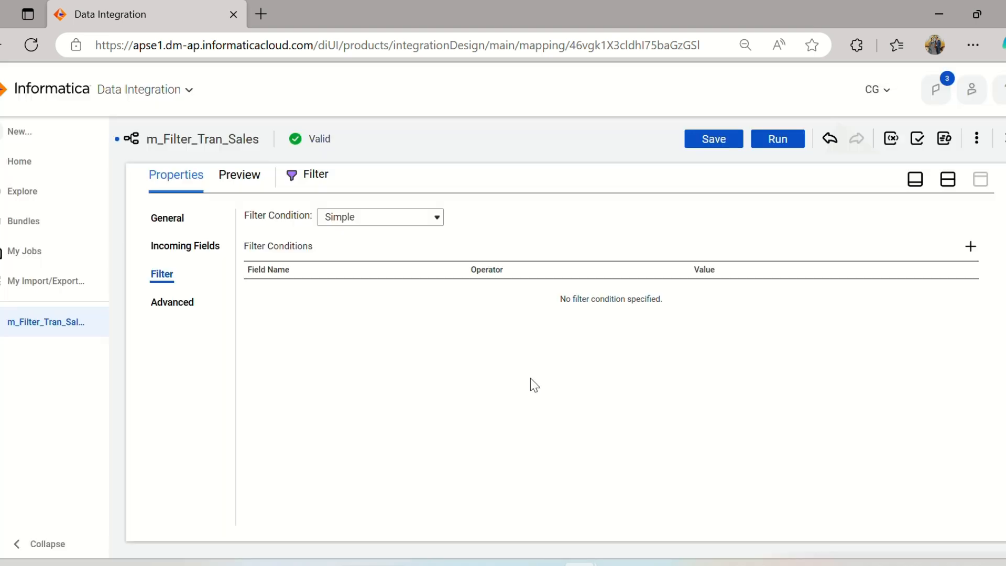
Add a filter condition on the TOTAL_REVENUE (decimal) field with the >= operator.
{"action": "left_click", "coordinate": [971, 246]}
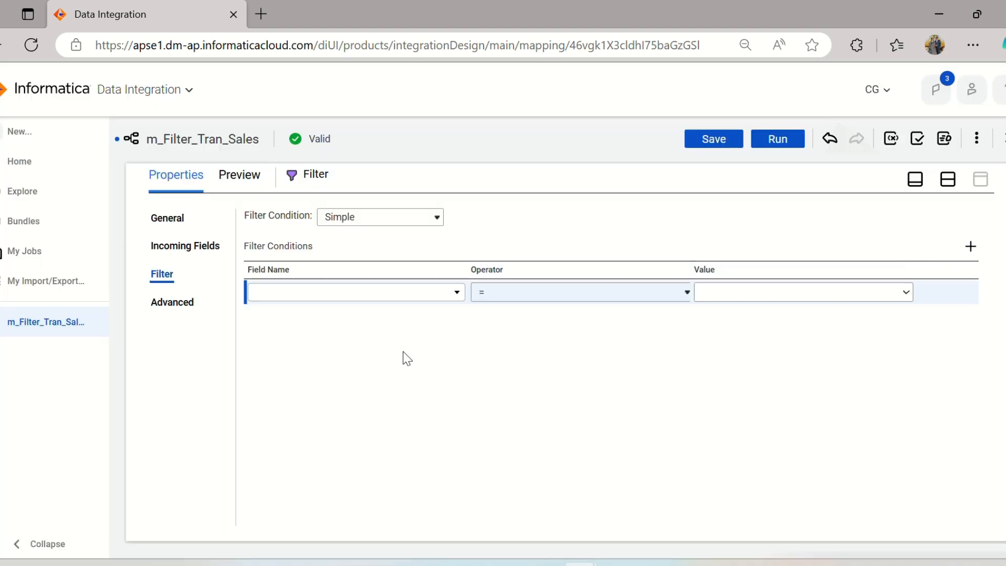
{"action": "left_click", "coordinate": [434, 299]}
{"action": "scroll", "coordinate": [367, 398], "scroll_direction": "down", "scroll_amount": 2}
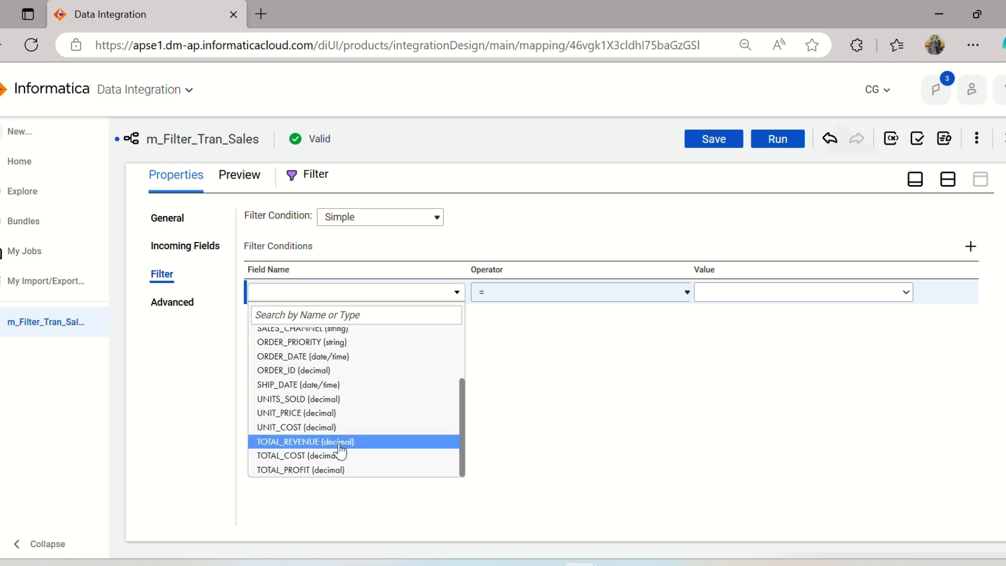
{"action": "left_click", "coordinate": [356, 442]}
{"action": "left_click", "coordinate": [599, 295]}
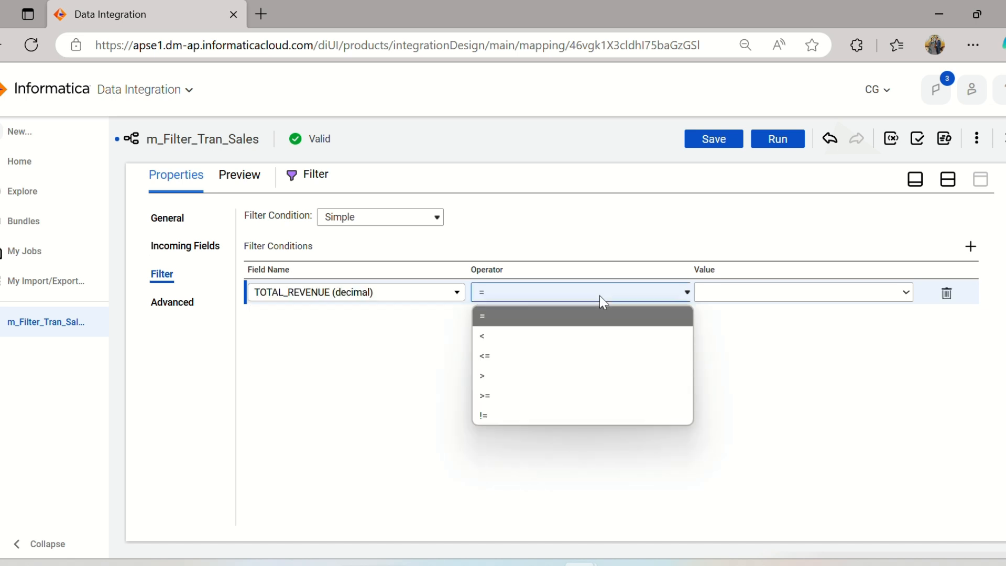
{"action": "left_click", "coordinate": [532, 404]}
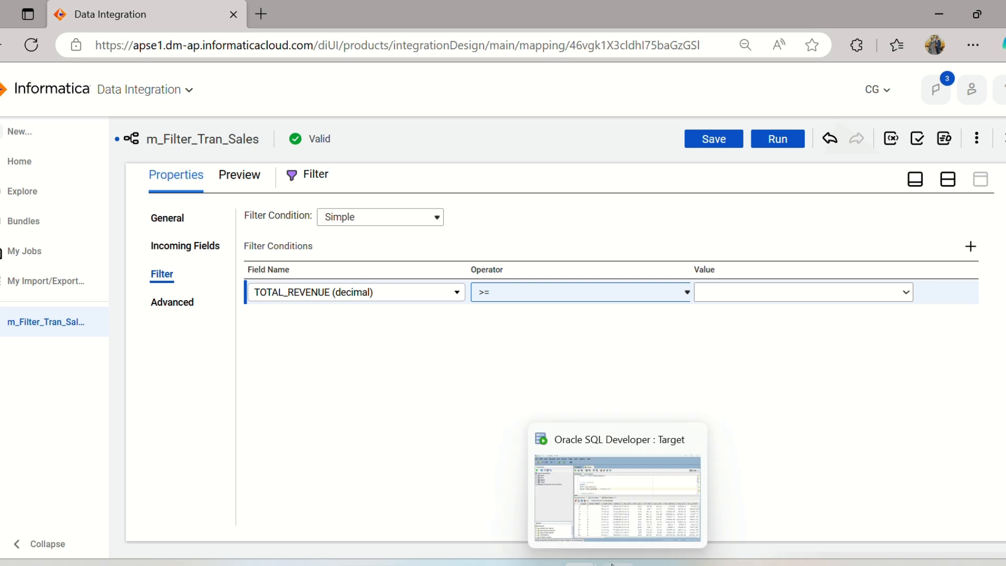
Copy the total revenue value 247956.32 from the SQL Developer query and enter it as the TOTAL_REVENUE filter condition's value in Informatica.
{"action": "left_click", "coordinate": [618, 497]}
{"action": "left_click", "coordinate": [397, 223]}
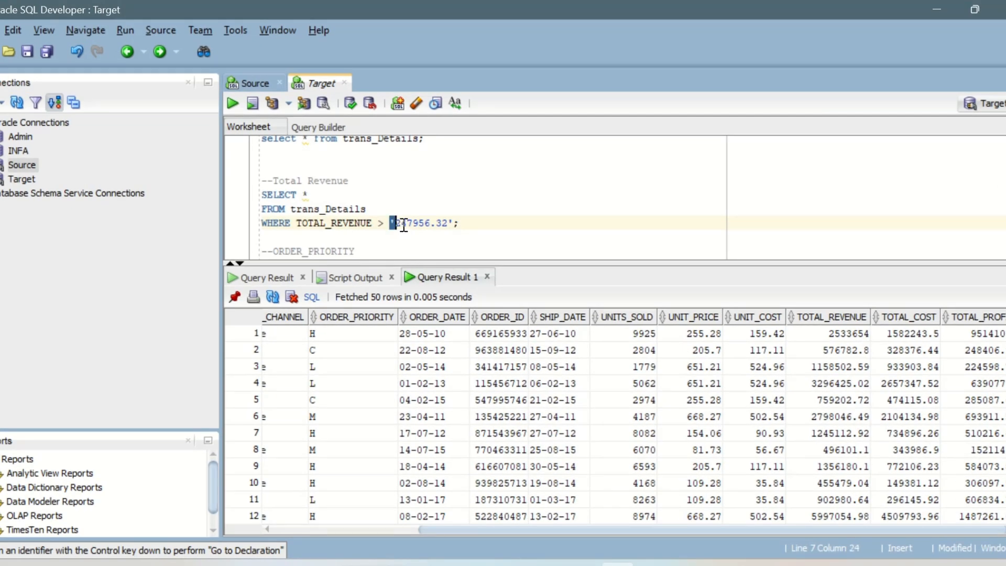
{"action": "left_click_drag", "start_coordinate": [398, 226], "coordinate": [447, 227]}
{"action": "key", "text": "ctrl+c"}
{"action": "key", "text": "alt+Tab"}
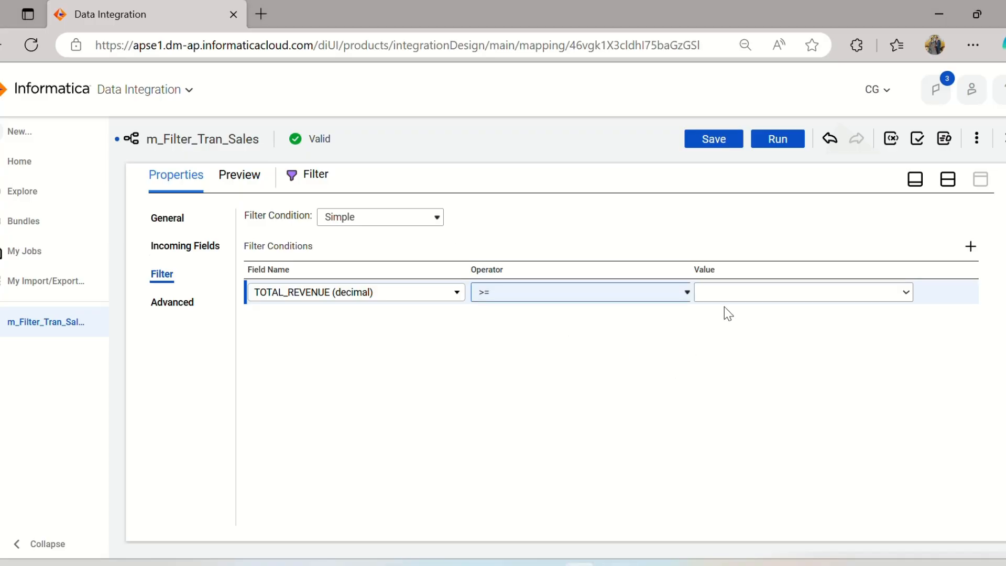
{"action": "left_click", "coordinate": [725, 292]}
{"action": "key", "text": "ctrl+v"}
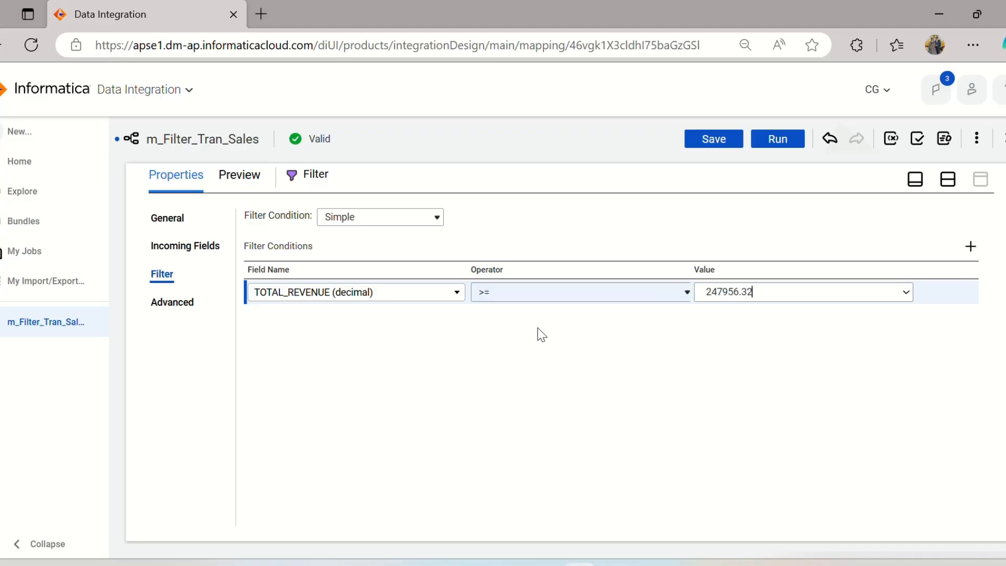
Restore the split design and properties view, save the m_Filter_Tran_Sales mapping, and run it.
{"action": "left_click", "coordinate": [948, 180]}
{"action": "left_click", "coordinate": [716, 141]}
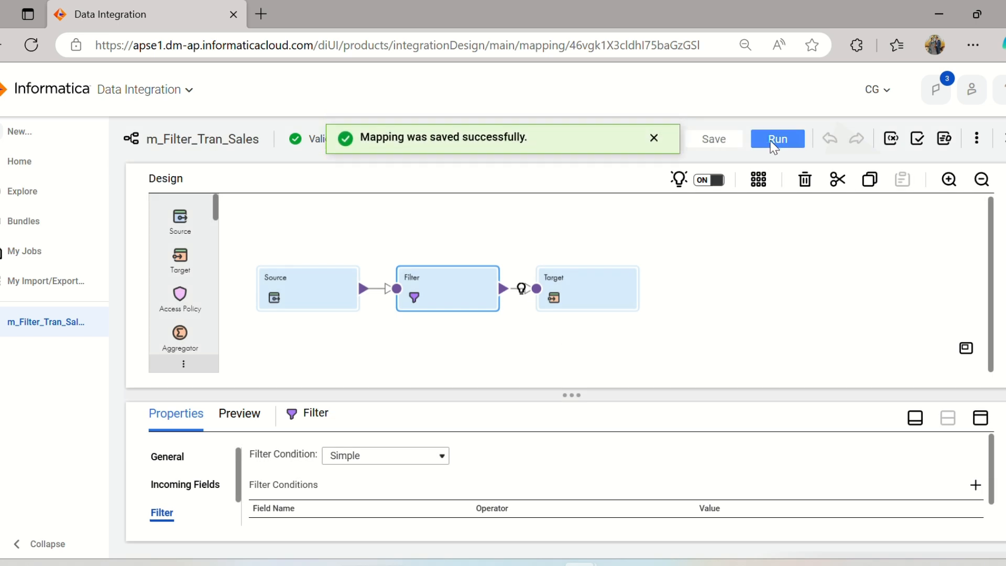
{"action": "left_click", "coordinate": [778, 139]}
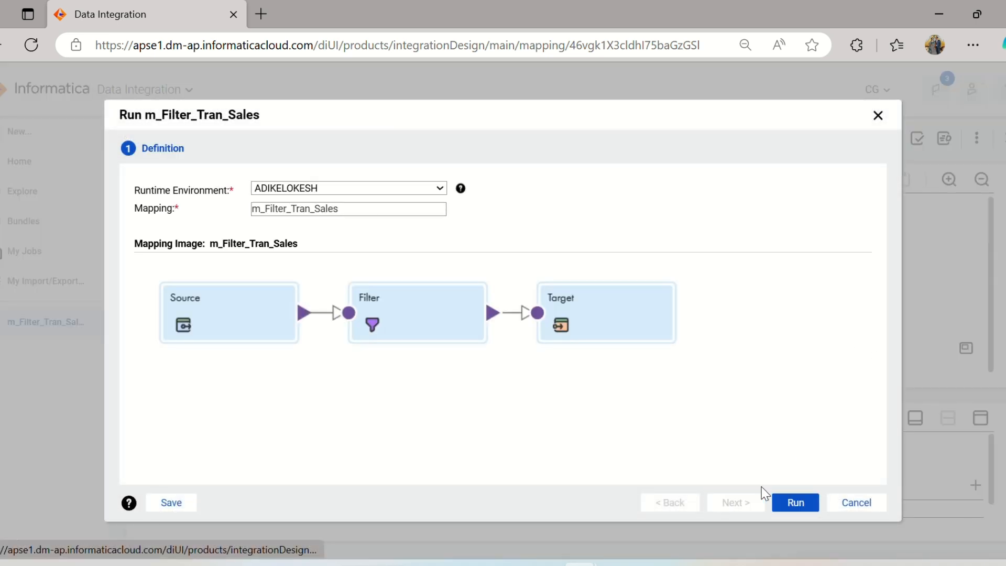
{"action": "left_click", "coordinate": [795, 502]}
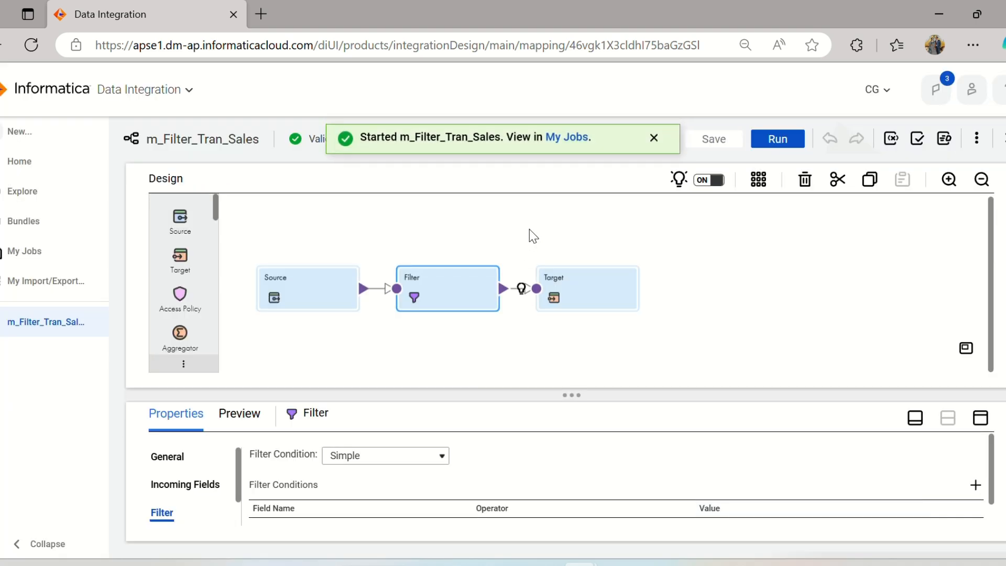
Open the job list and refresh the m_Filter_Tran_Sales run's status, glancing at the operator examples in the Word notes while it runs.
{"action": "left_click", "coordinate": [569, 137]}
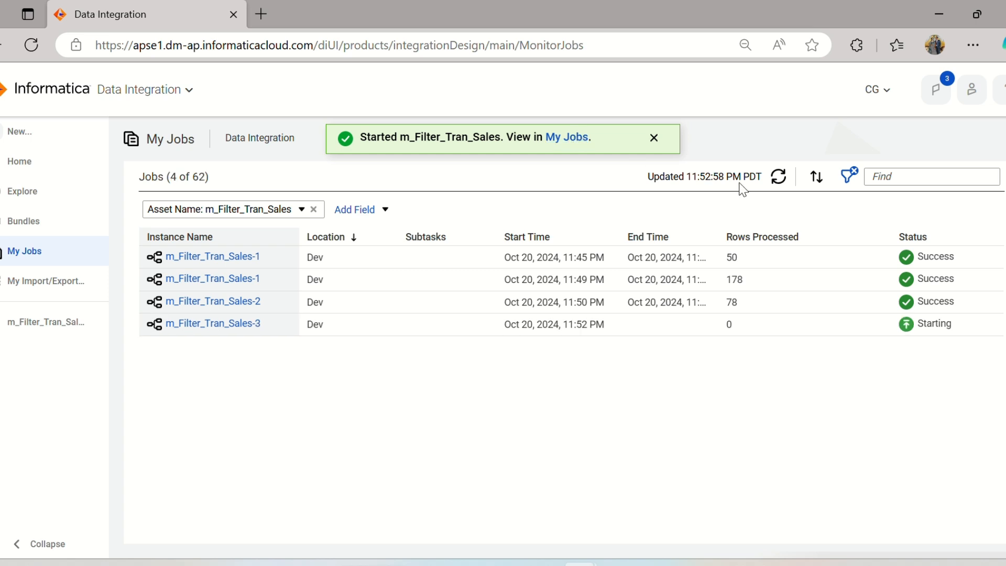
{"action": "left_click", "coordinate": [779, 178]}
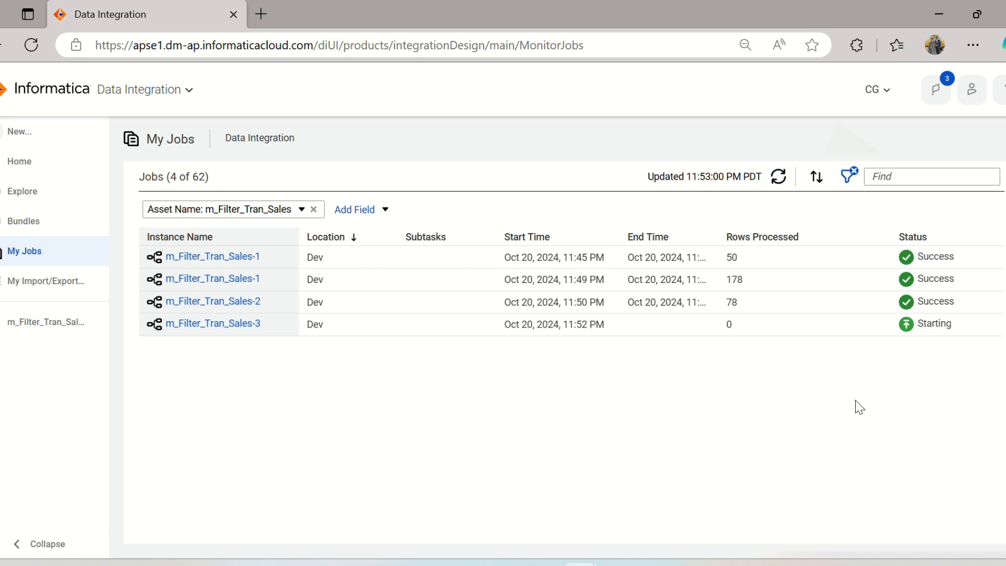
{"action": "key", "text": "alt+Tab"}
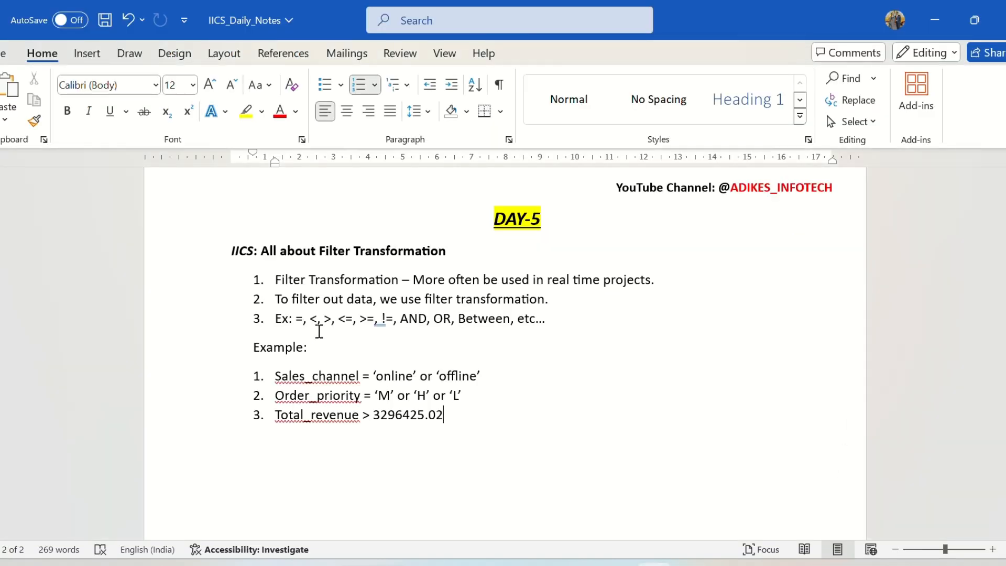
{"action": "left_click", "coordinate": [303, 319]}
{"action": "left_click", "coordinate": [321, 320]}
{"action": "left_click", "coordinate": [580, 565]}
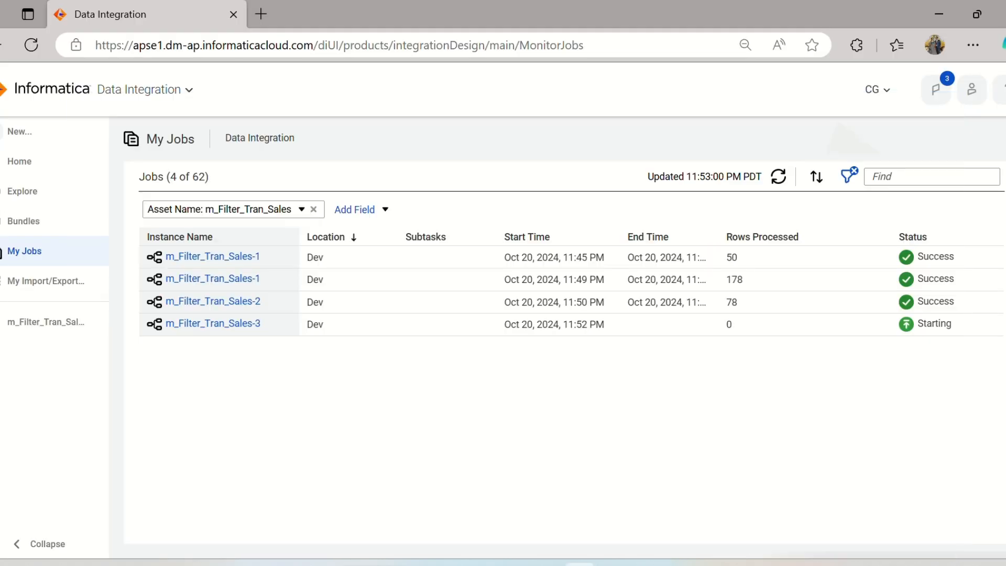
{"action": "left_click", "coordinate": [779, 179]}
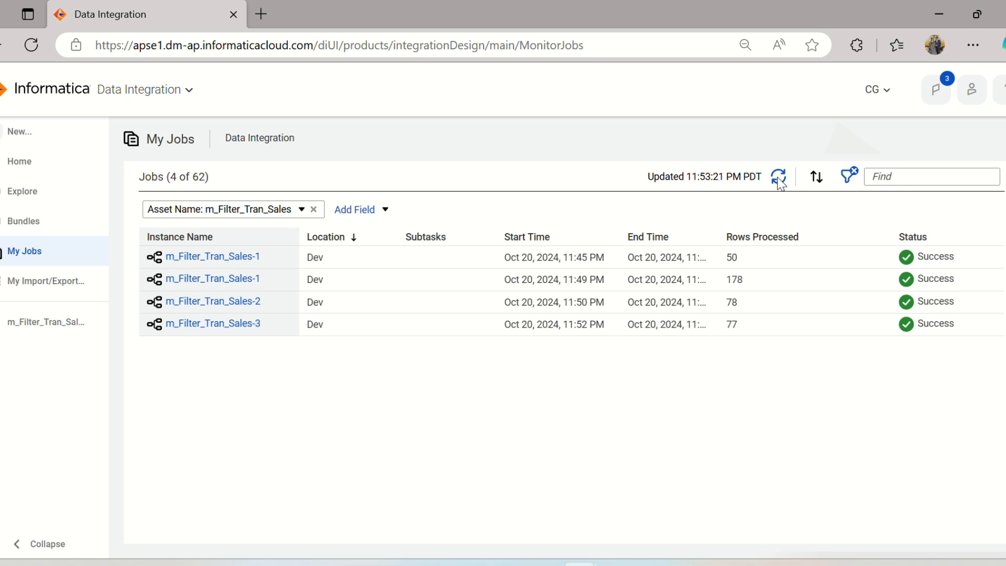
In SQL Developer's Target worksheet, run select * from T_trans_Details and bring the revenue columns into view.
{"action": "left_click", "coordinate": [619, 564]}
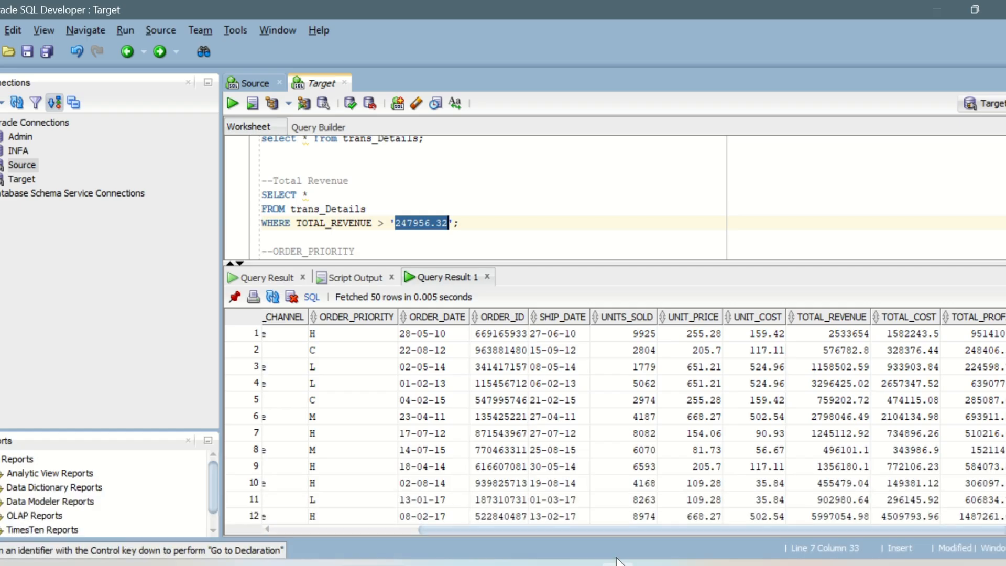
{"action": "scroll", "coordinate": [348, 222], "scroll_direction": "down", "scroll_amount": 6}
{"action": "left_click", "coordinate": [338, 195]}
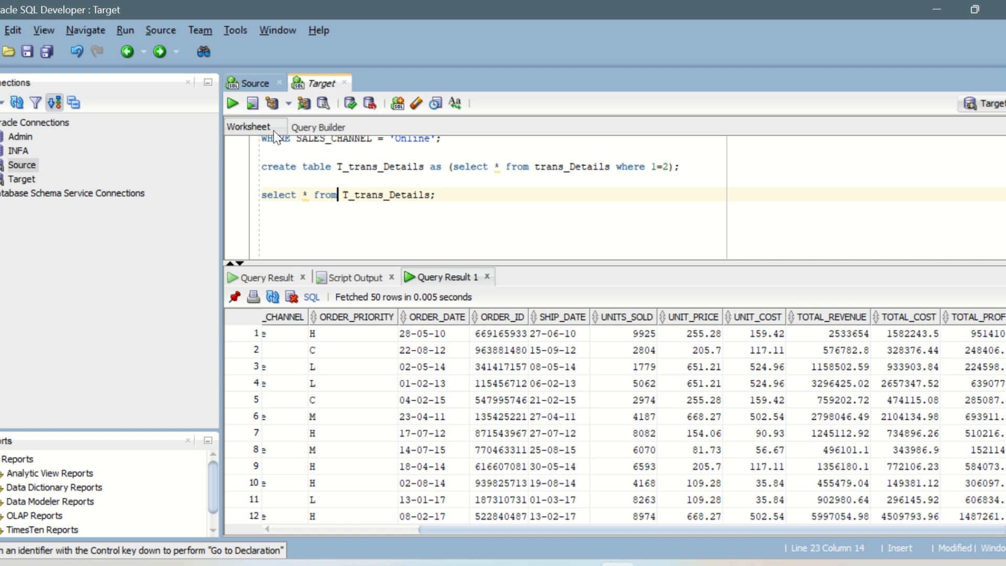
{"action": "left_click", "coordinate": [228, 104]}
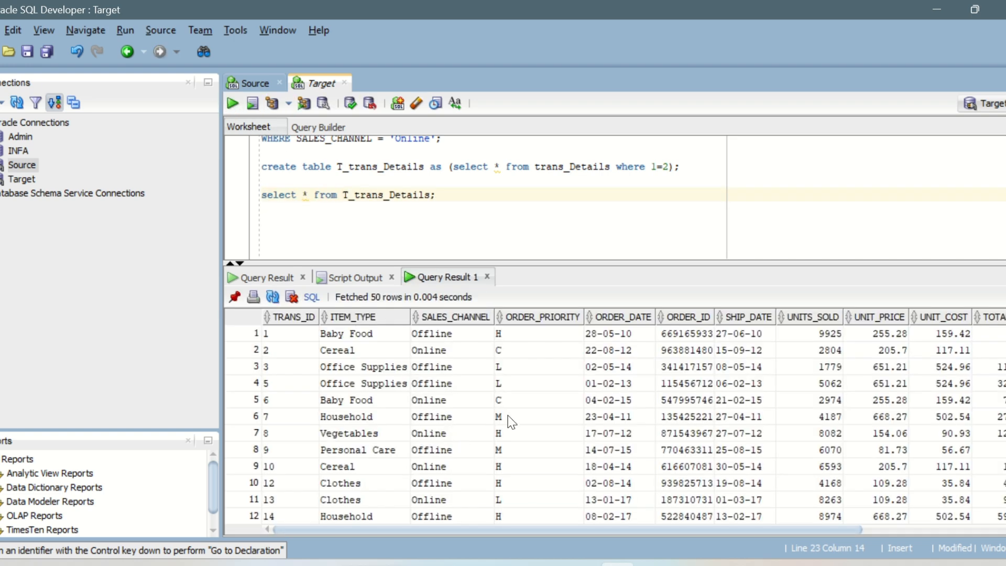
{"action": "left_click_drag", "start_coordinate": [636, 528], "coordinate": [784, 528]}
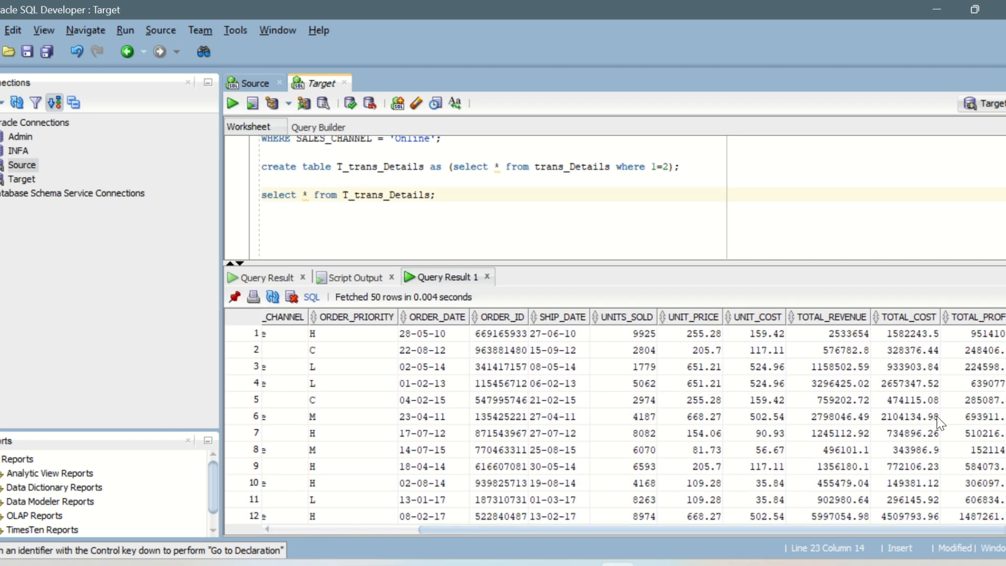
Sort the target table result by TOTAL_REVENUE ascending and compare its values with the 247956.32 threshold in the total revenue query.
{"action": "left_click", "coordinate": [950, 318]}
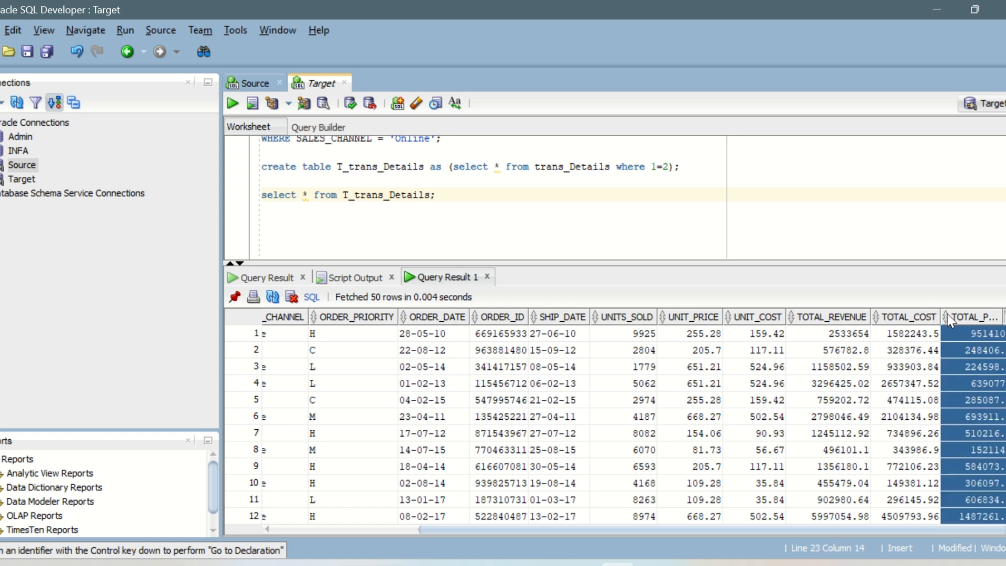
{"action": "left_click", "coordinate": [948, 315]}
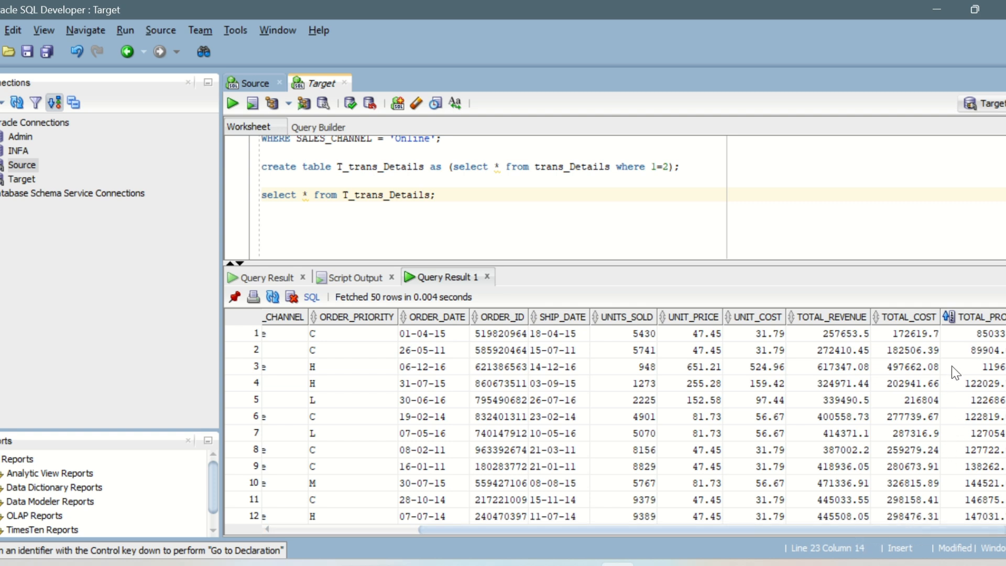
{"action": "left_click", "coordinate": [793, 316]}
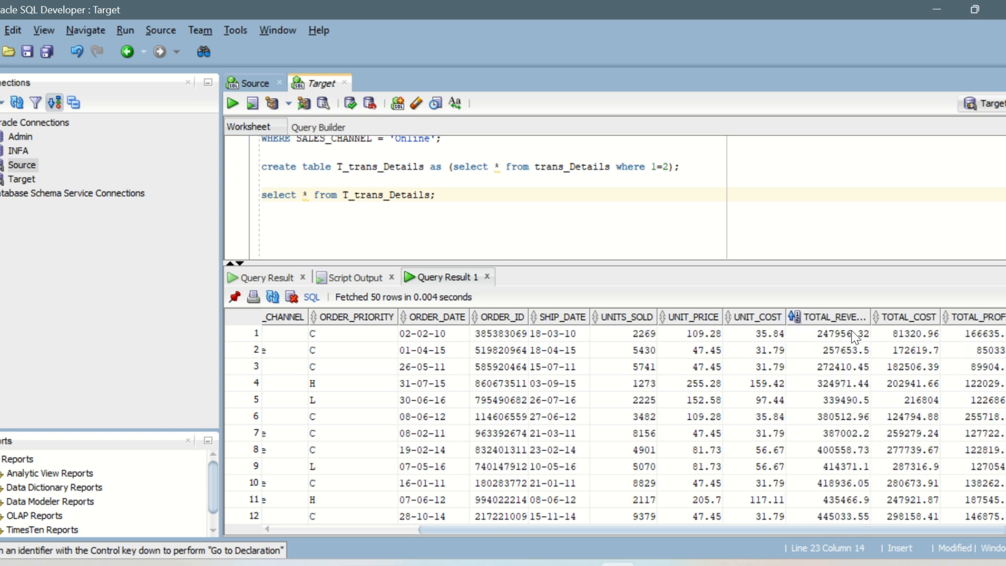
{"action": "left_click_drag", "start_coordinate": [832, 332], "coordinate": [827, 431]}
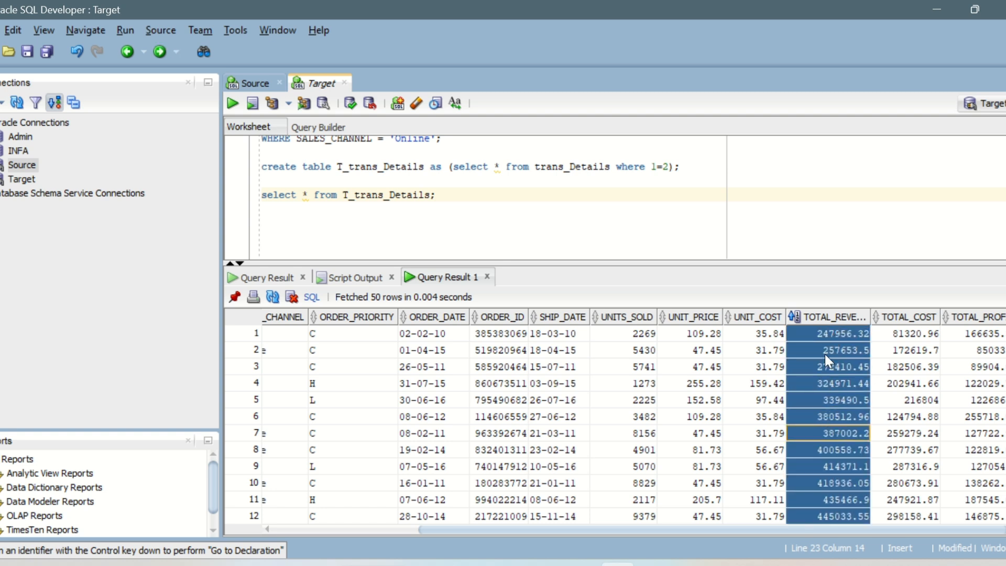
{"action": "scroll", "coordinate": [572, 183], "scroll_direction": "up", "scroll_amount": 6}
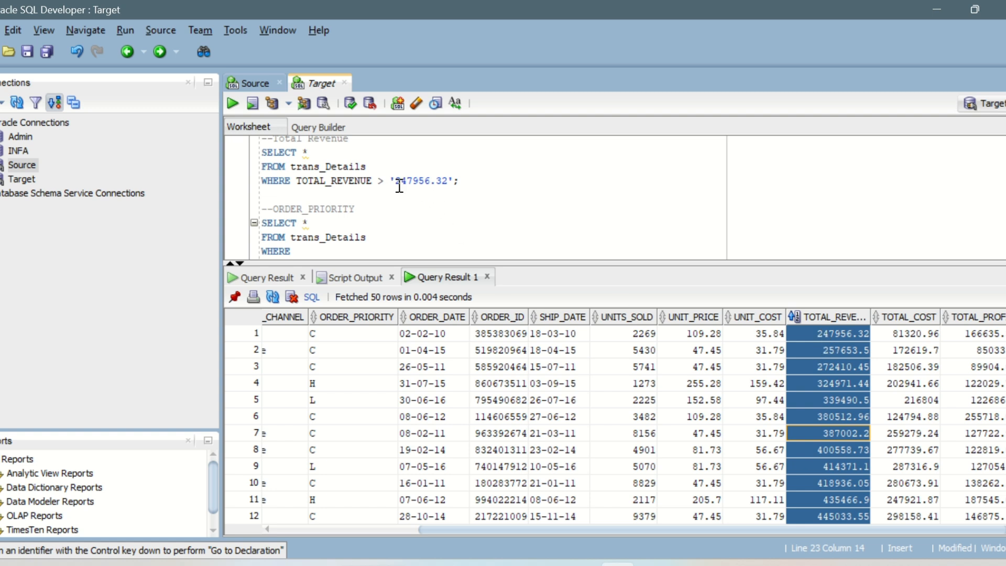
{"action": "left_click_drag", "start_coordinate": [396, 183], "coordinate": [447, 182]}
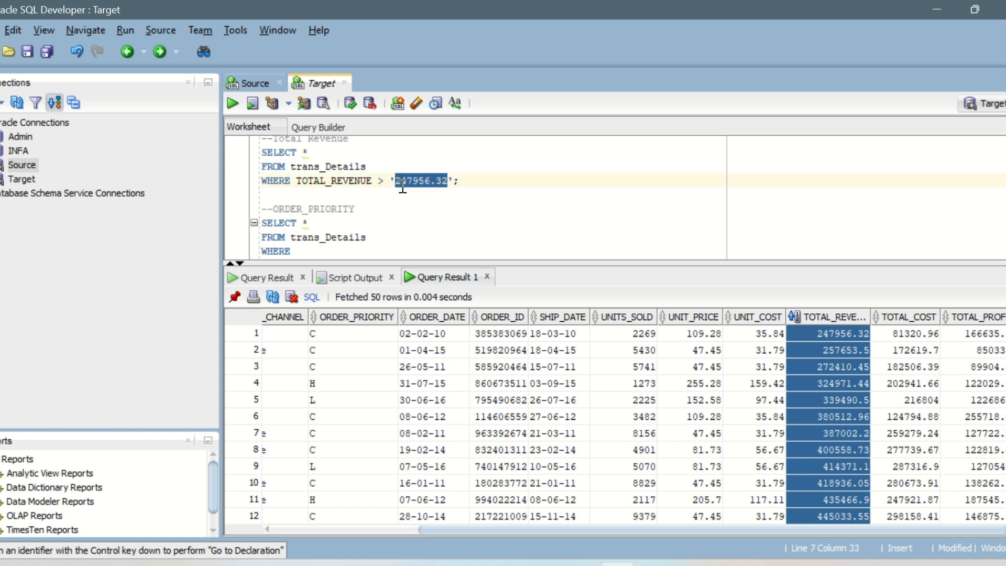
{"action": "left_click", "coordinate": [811, 397]}
Switch to the Word notes and review the AND and Between operators in the filter examples line.
{"action": "left_click", "coordinate": [655, 564]}
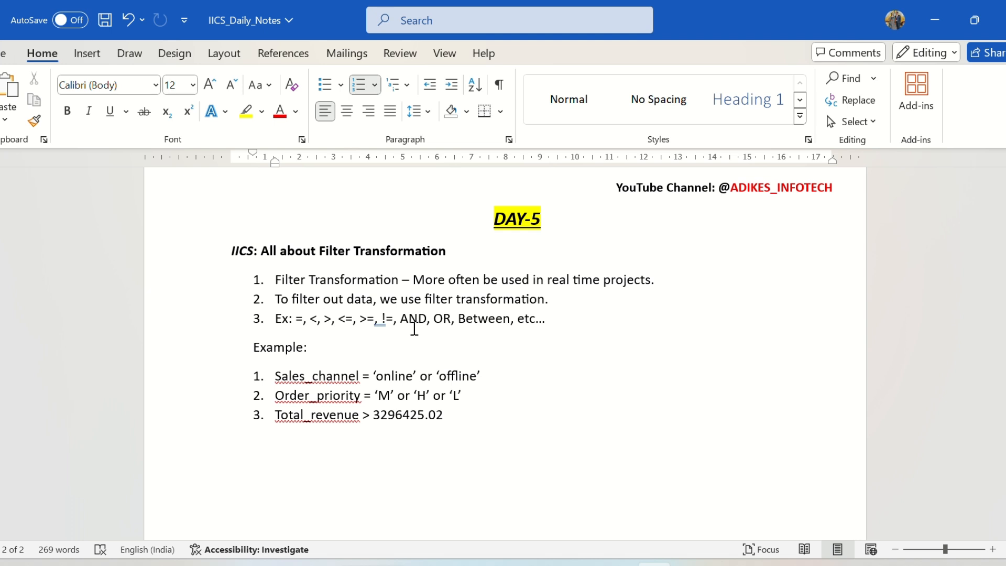
{"action": "mouse_move", "coordinate": [399, 319]}
{"action": "left_mouse_down"}
{"action": "mouse_move", "coordinate": [454, 320]}
{"action": "mouse_move", "coordinate": [429, 334]}
{"action": "mouse_move", "coordinate": [402, 322]}
{"action": "left_mouse_up"}
{"action": "left_click", "coordinate": [427, 320]}
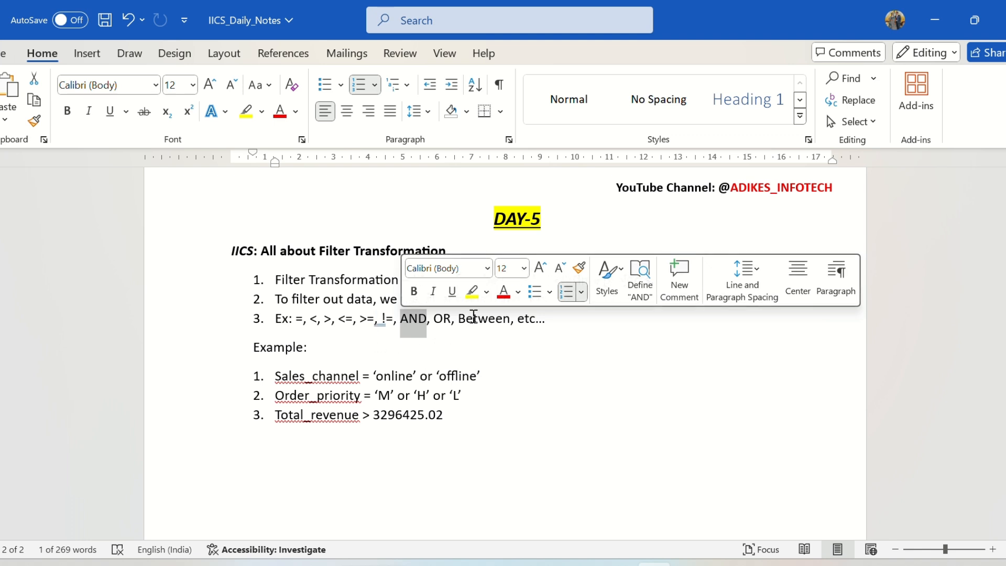
{"action": "left_click_drag", "start_coordinate": [458, 320], "coordinate": [503, 322]}
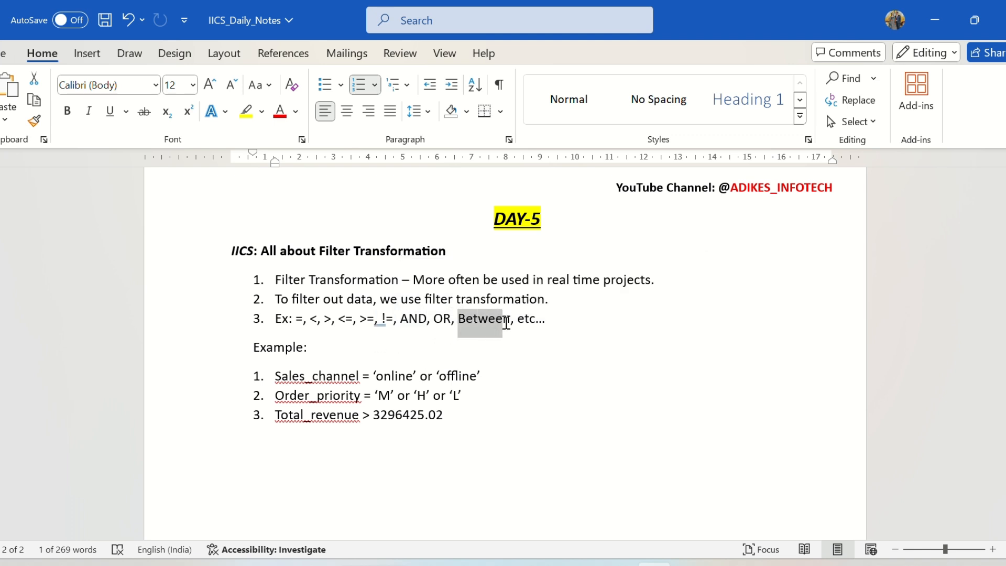
Return to SQL Developer and examine the ORDER_DATE and SHIP_DATE values as candidates for a date range filter.
{"action": "left_click", "coordinate": [619, 564]}
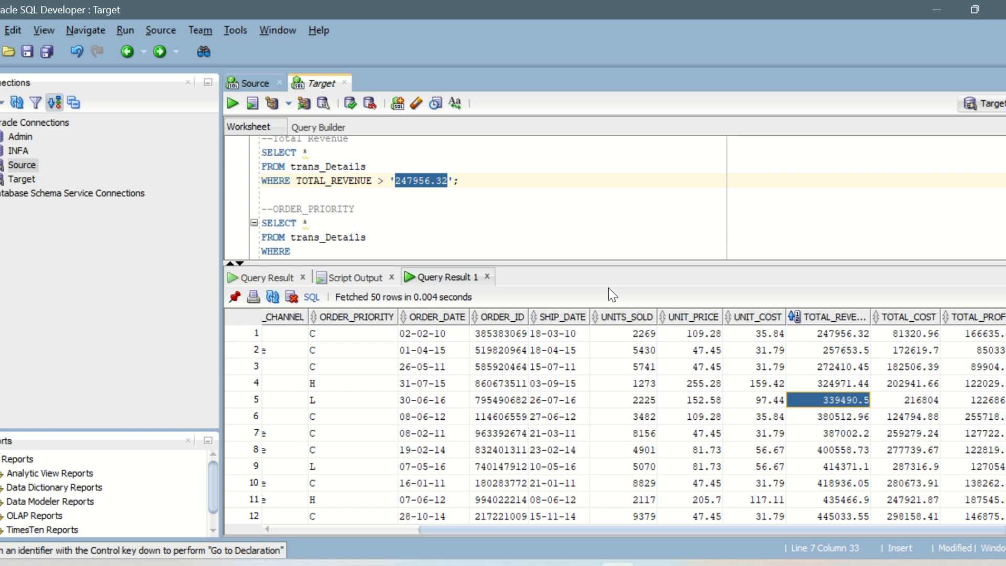
{"action": "left_click", "coordinate": [550, 334]}
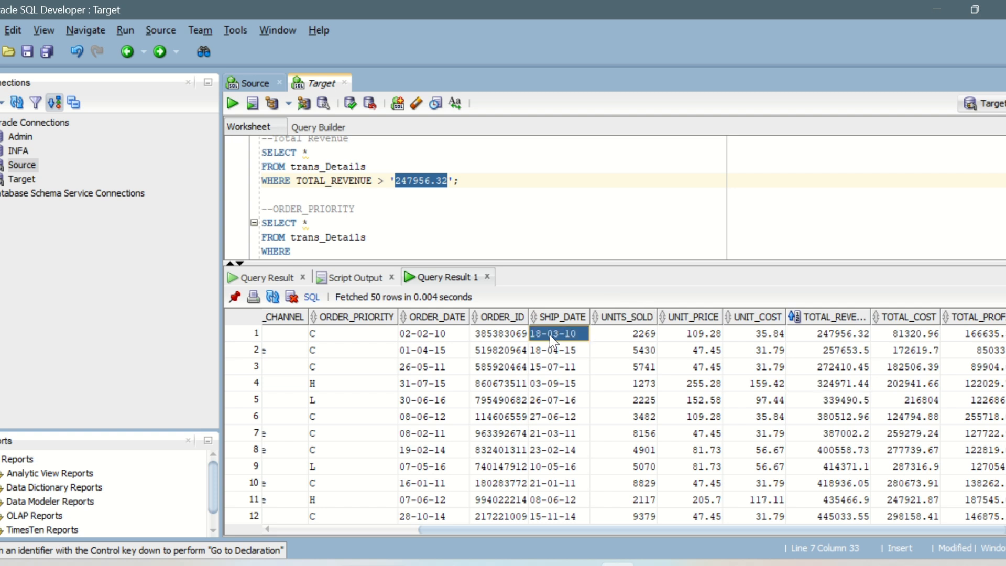
{"action": "left_click_drag", "start_coordinate": [549, 335], "coordinate": [551, 348]}
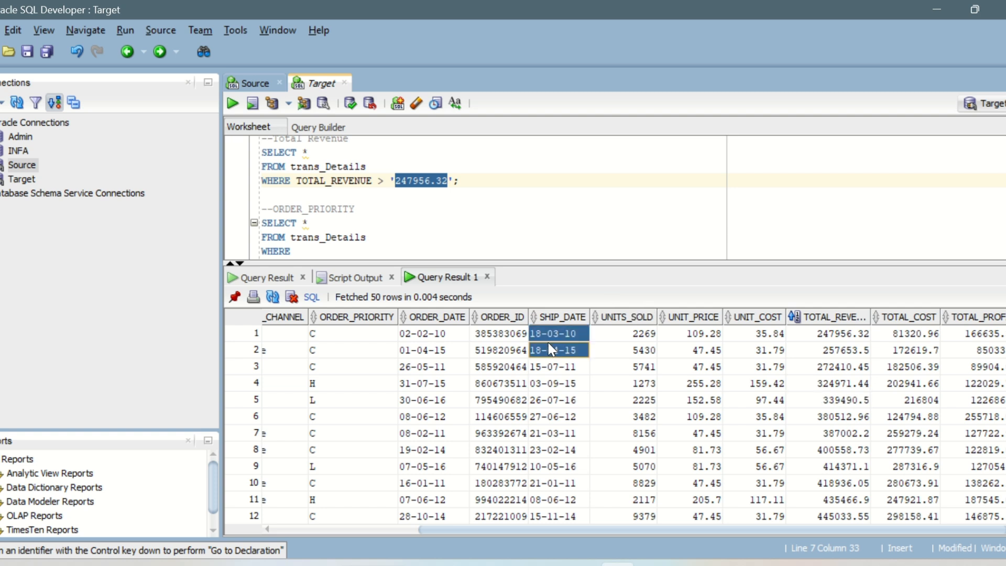
{"action": "left_click_drag", "start_coordinate": [448, 334], "coordinate": [452, 360]}
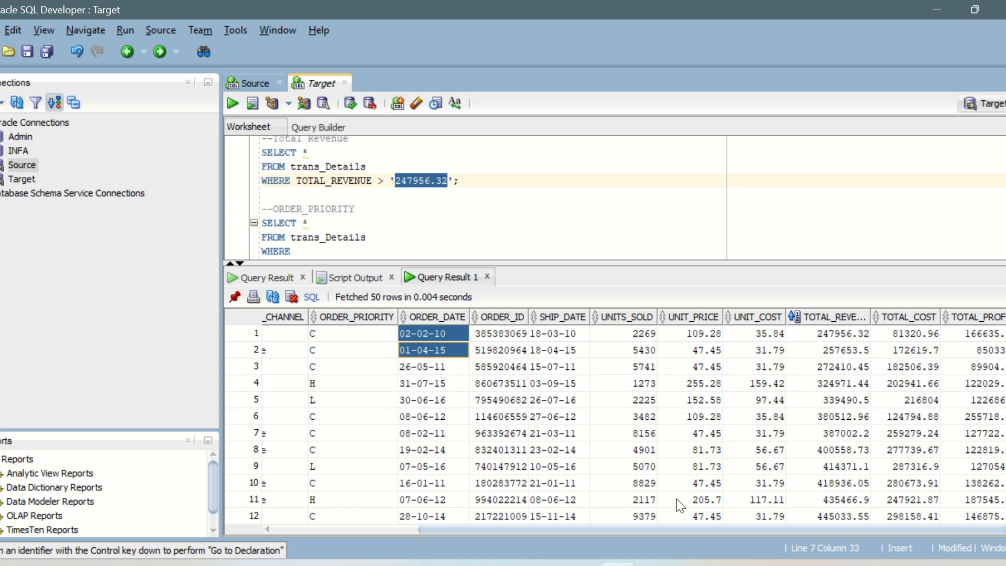
{"action": "left_click_drag", "start_coordinate": [705, 529], "coordinate": [545, 529]}
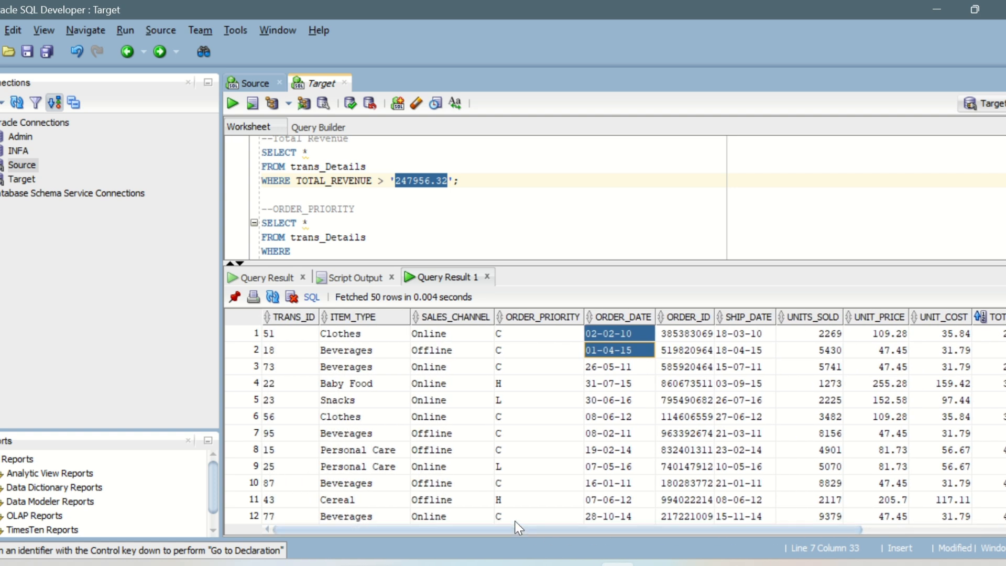
{"action": "left_click", "coordinate": [608, 368]}
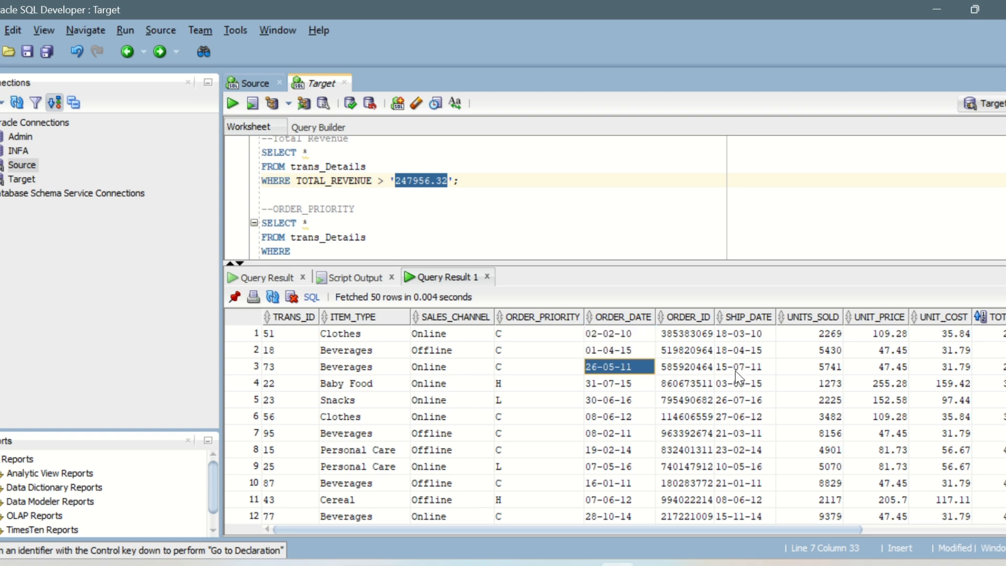
{"action": "left_click", "coordinate": [733, 402]}
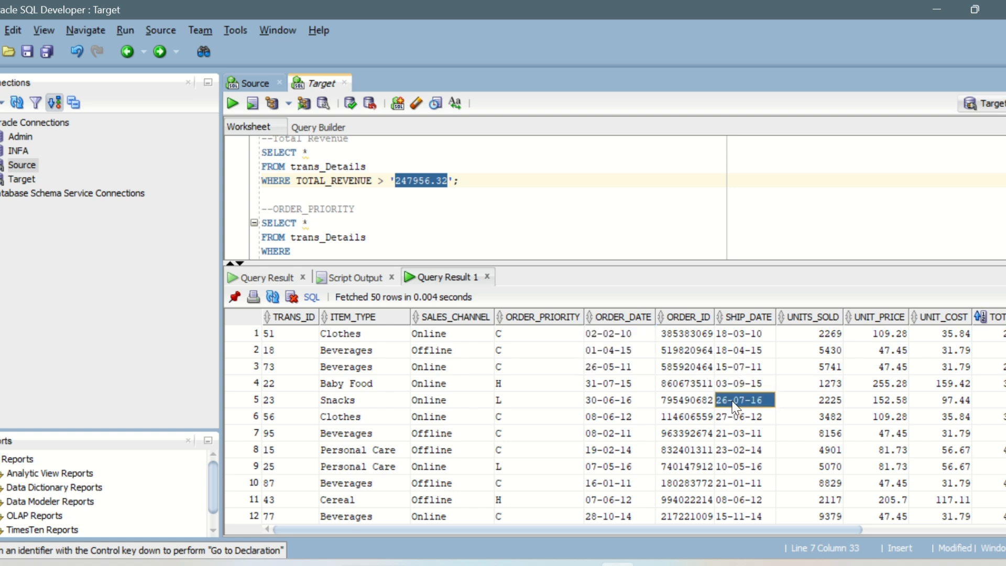
{"action": "left_click", "coordinate": [605, 368]}
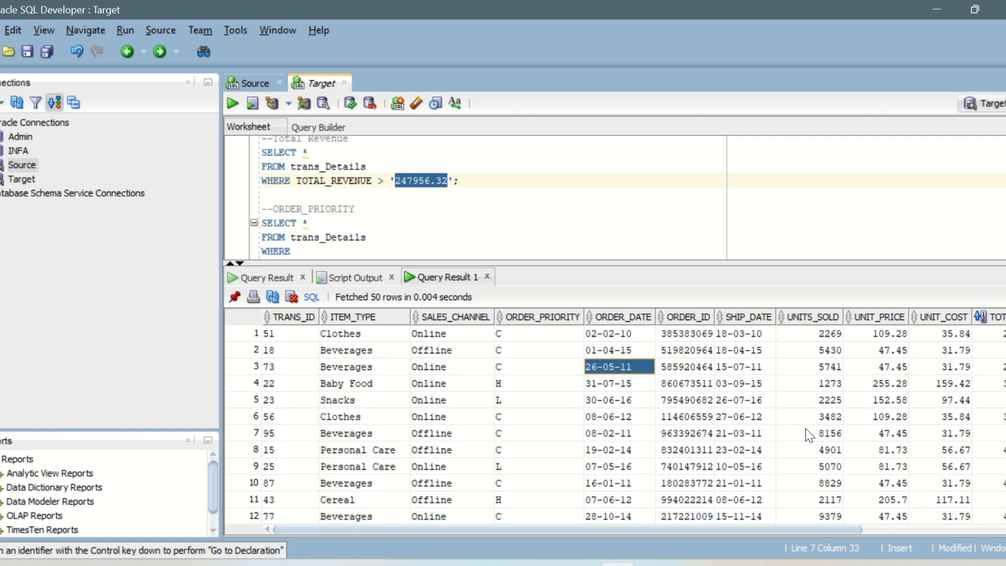
Review the Sales_channel and Order_priority examples in the Word notes, and return to the ORDER_PRIORITY column in SQL Developer.
{"action": "key", "text": "alt+Tab"}
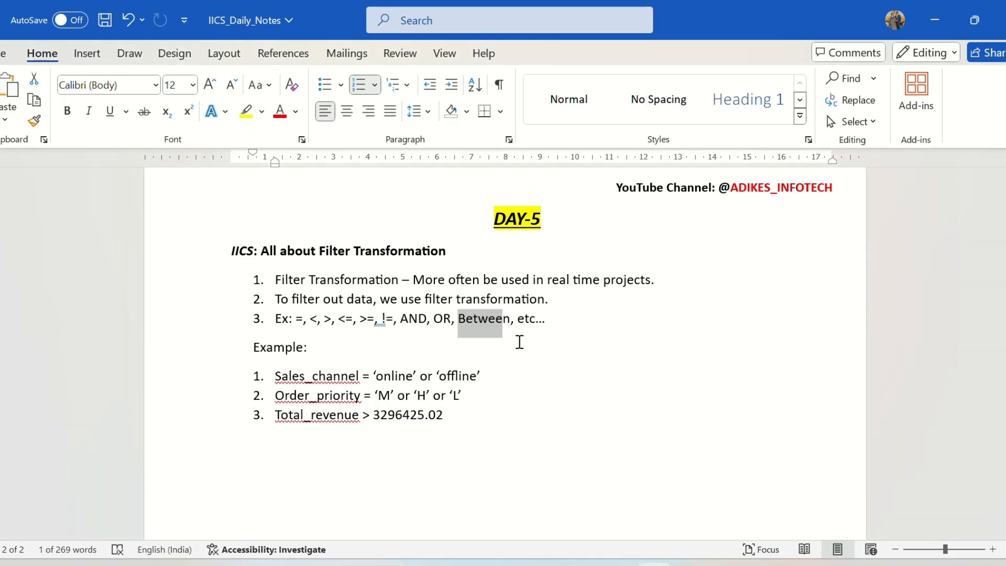
{"action": "left_click", "coordinate": [511, 318]}
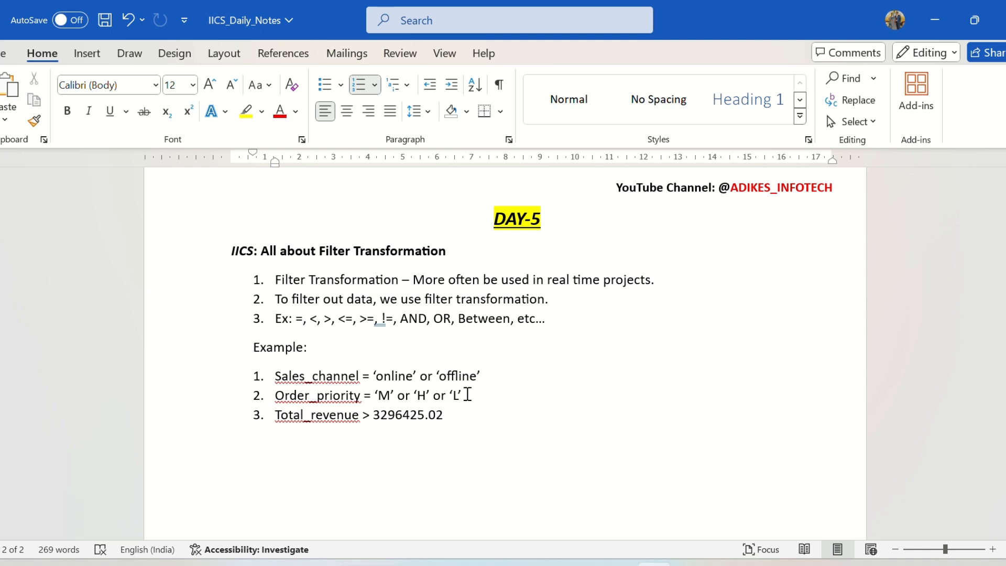
{"action": "left_click_drag", "start_coordinate": [463, 395], "coordinate": [303, 395]}
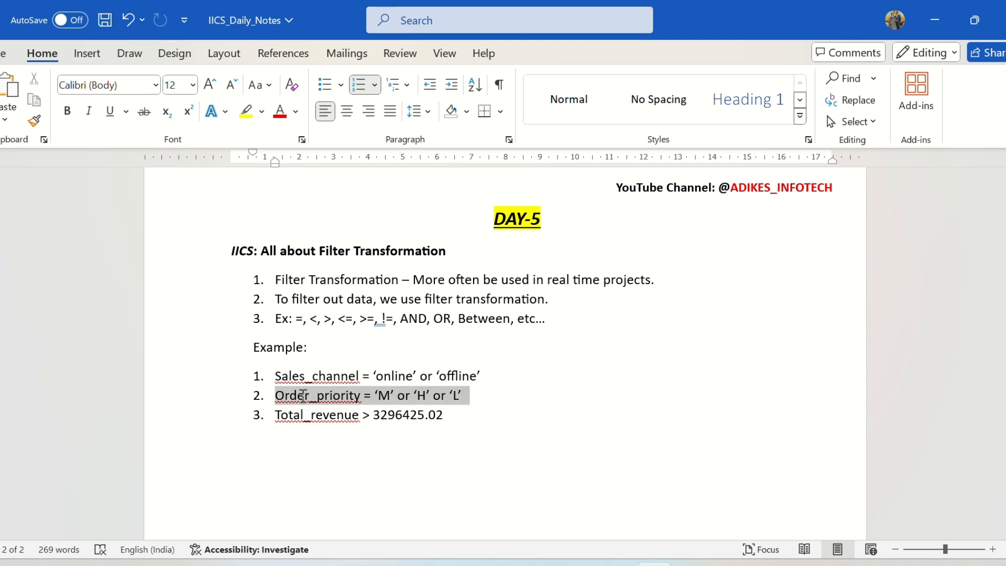
{"action": "left_click", "coordinate": [502, 410]}
{"action": "left_click_drag", "start_coordinate": [470, 397], "coordinate": [277, 375]}
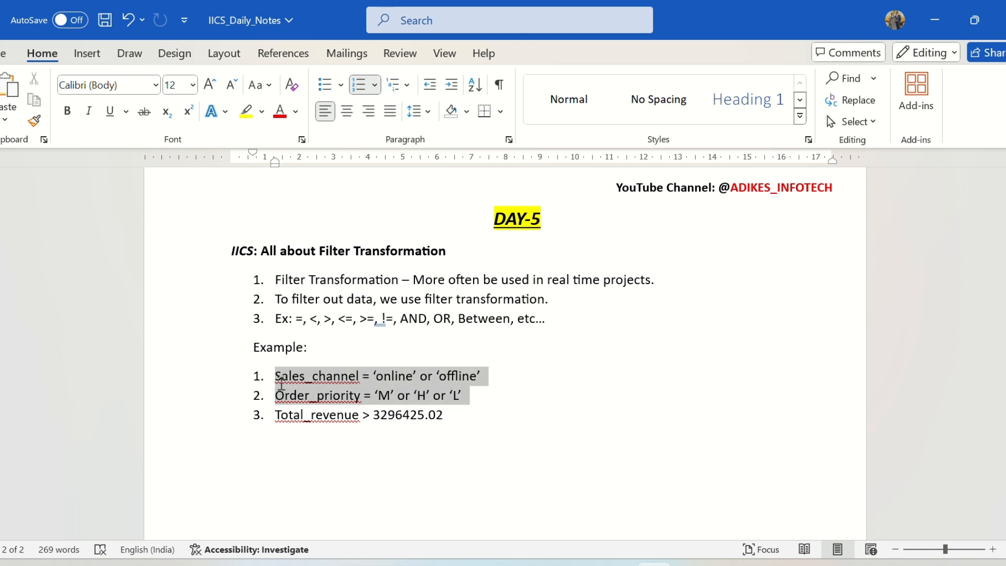
{"action": "left_click", "coordinate": [623, 279]}
{"action": "key", "text": "alt+Tab"}
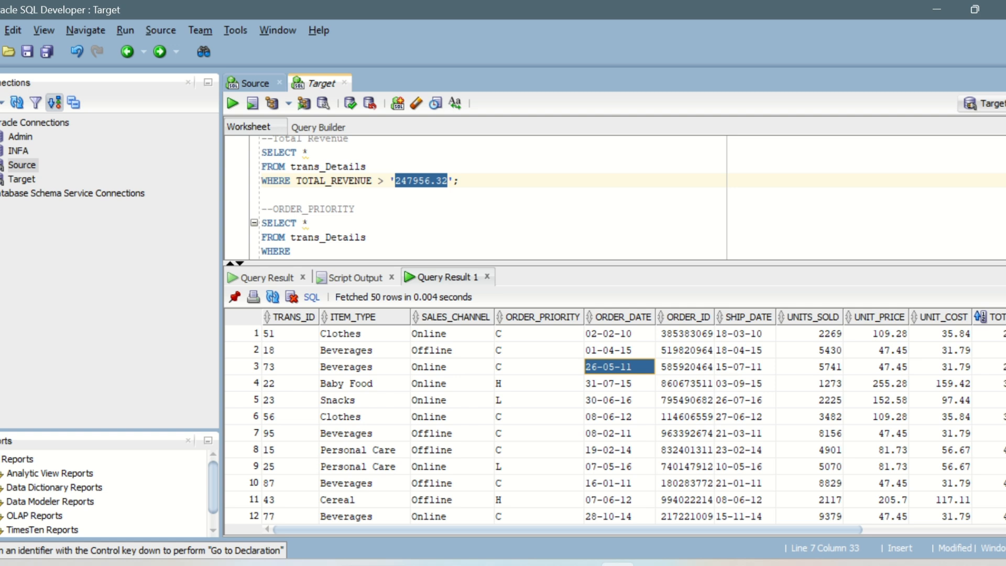
{"action": "left_click", "coordinate": [511, 404]}
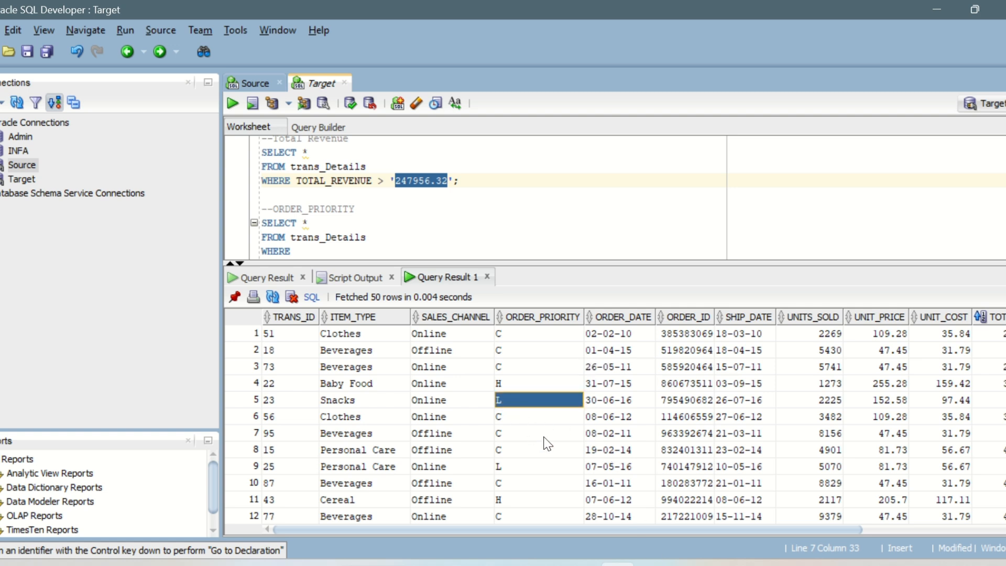